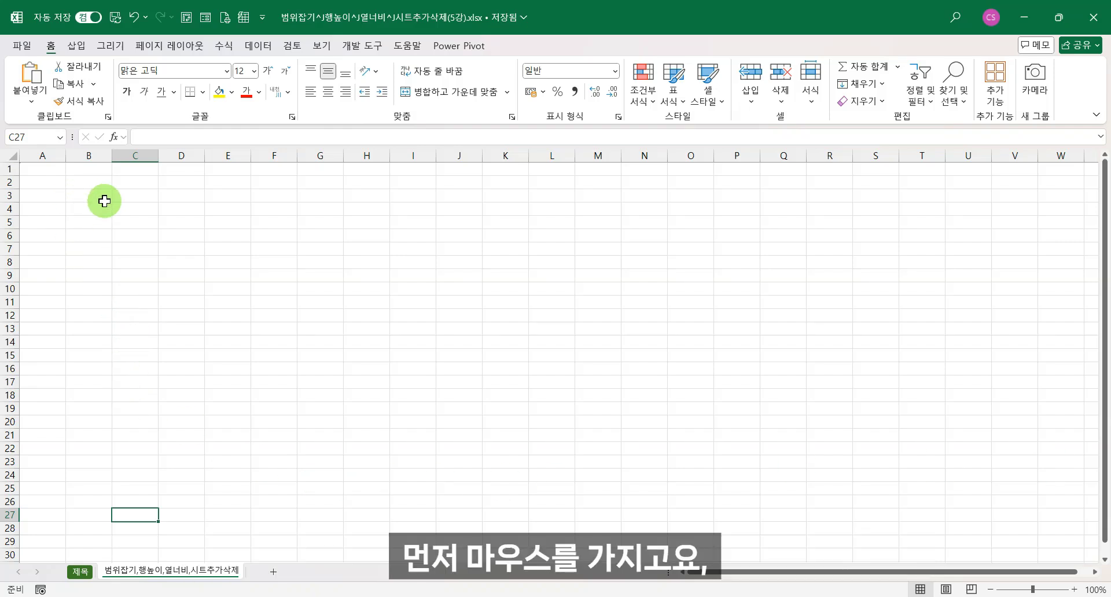
Fill every cell of the range B2:H27 with the text "엑셀" in a single entry
{"action": "left_click_drag", "start_coordinate": [90, 183], "coordinate": [364, 517]}
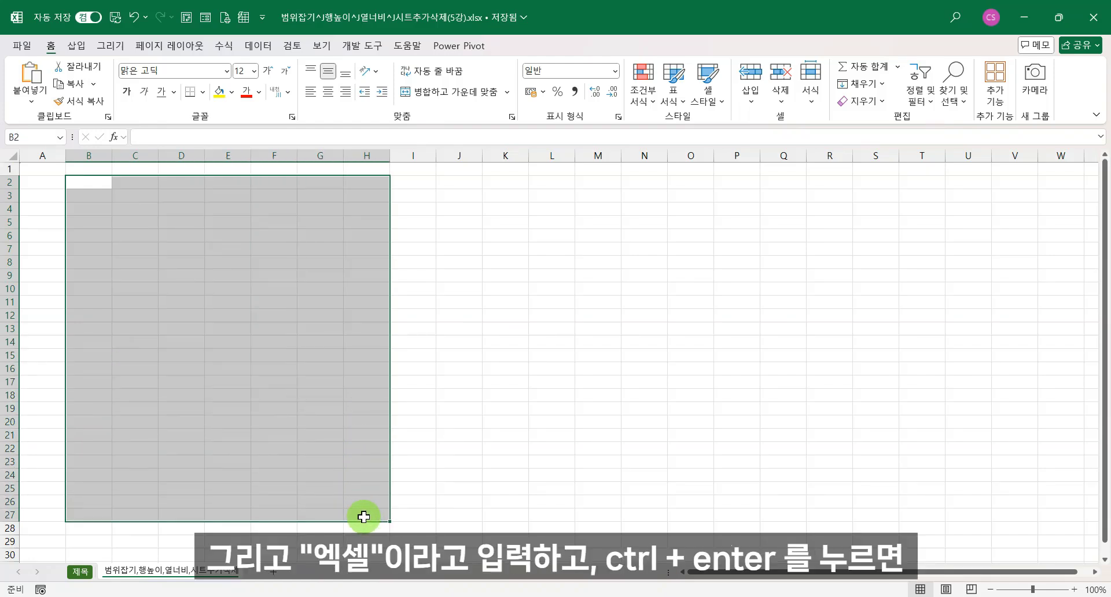
{"action": "type", "text": "에"}
{"action": "type", "text": "셀"}
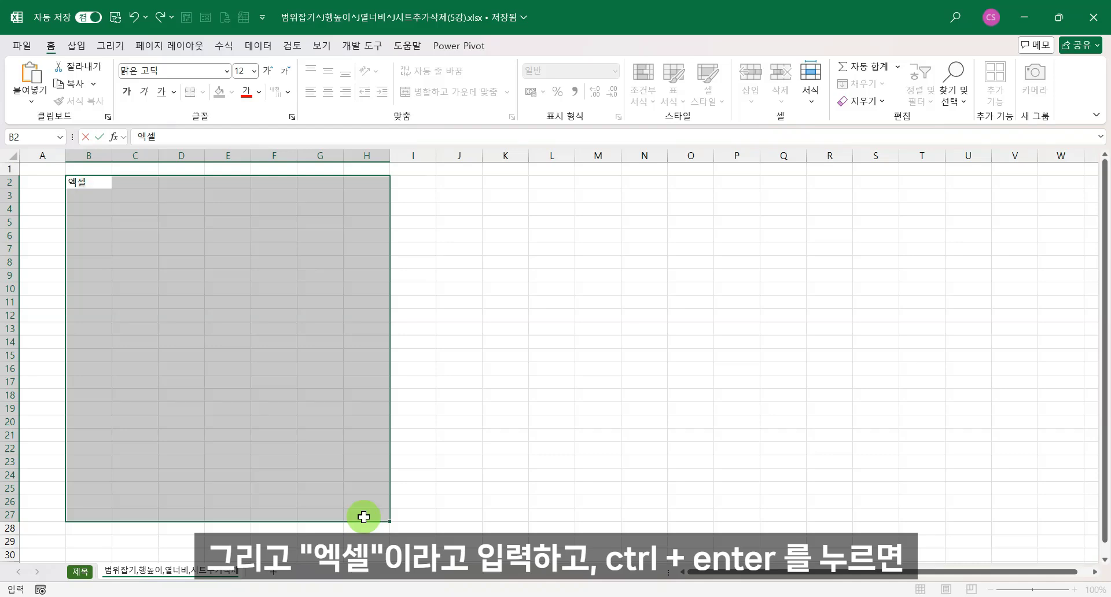
{"action": "key", "text": "ctrl+Return"}
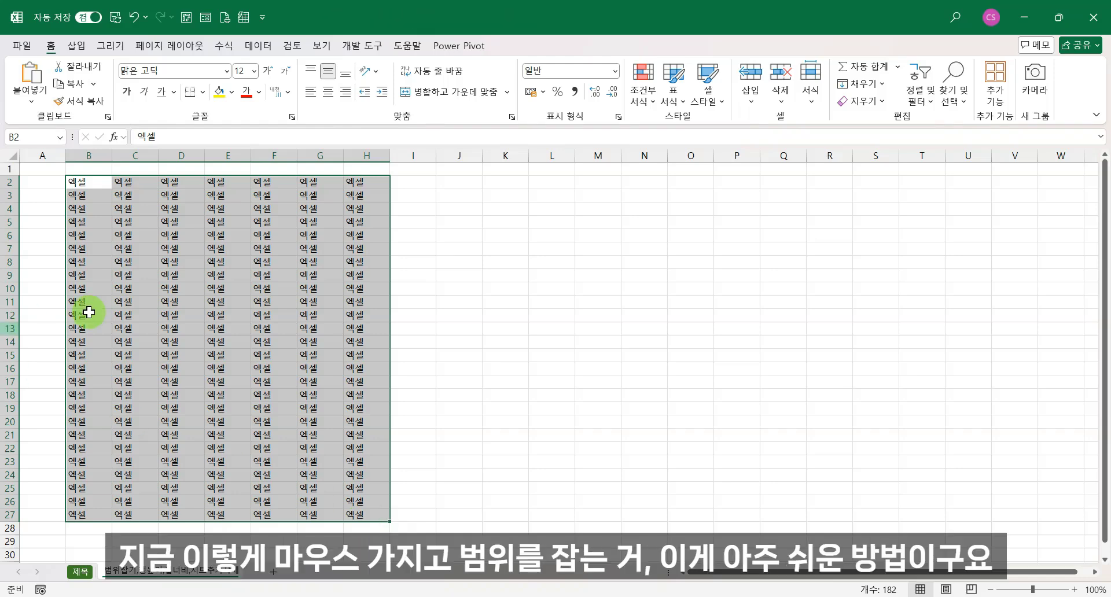
Select the block B2:E9, a smaller block lower in the data, and the full range B2:H27
{"action": "left_click_drag", "start_coordinate": [99, 183], "coordinate": [216, 280]}
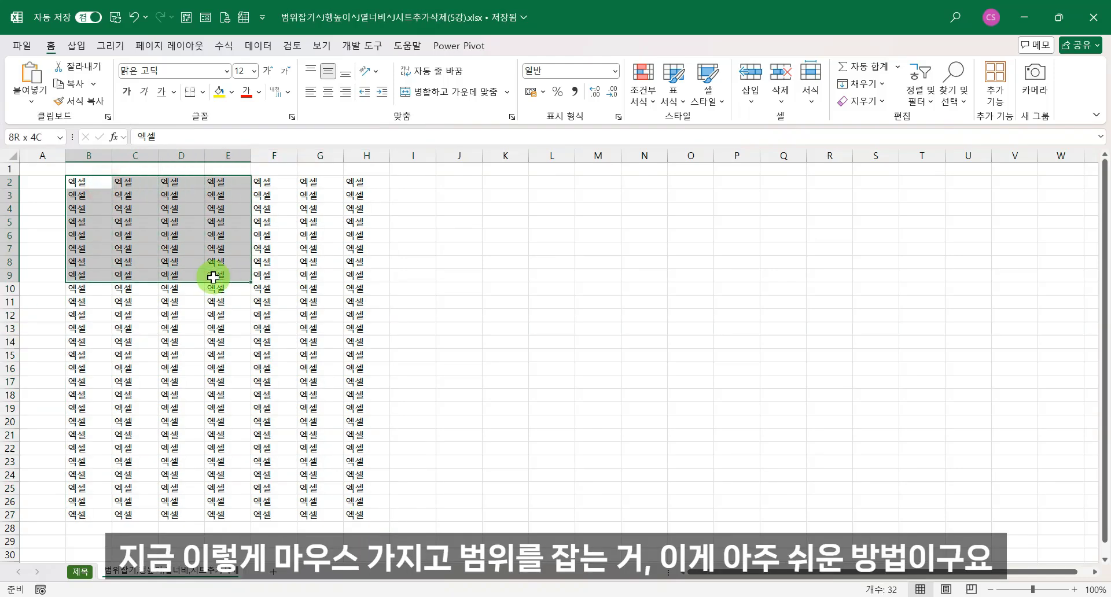
{"action": "left_click_drag", "start_coordinate": [76, 357], "coordinate": [181, 464]}
{"action": "left_click_drag", "start_coordinate": [84, 183], "coordinate": [349, 516]}
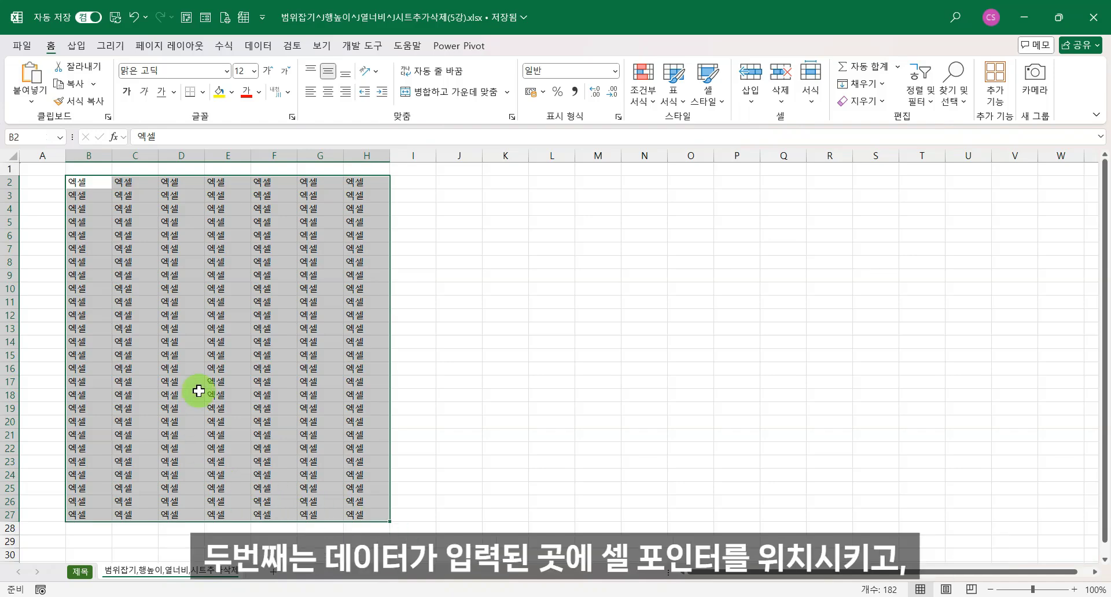
Select the entire contiguous data region starting from cell C13 inside it
{"action": "left_click", "coordinate": [154, 334]}
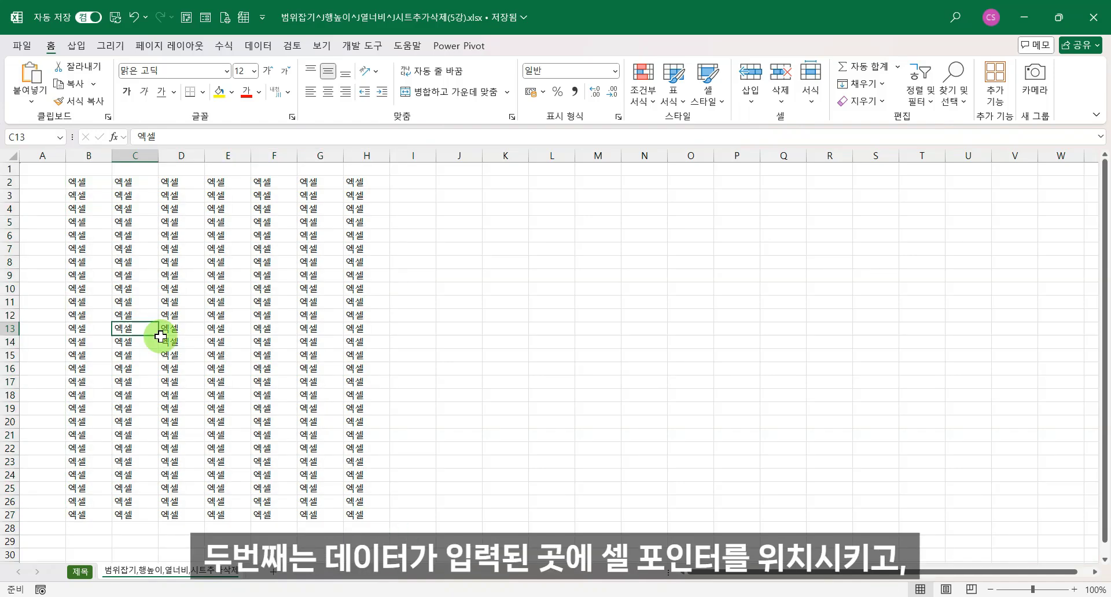
{"action": "key", "text": "ctrl+a"}
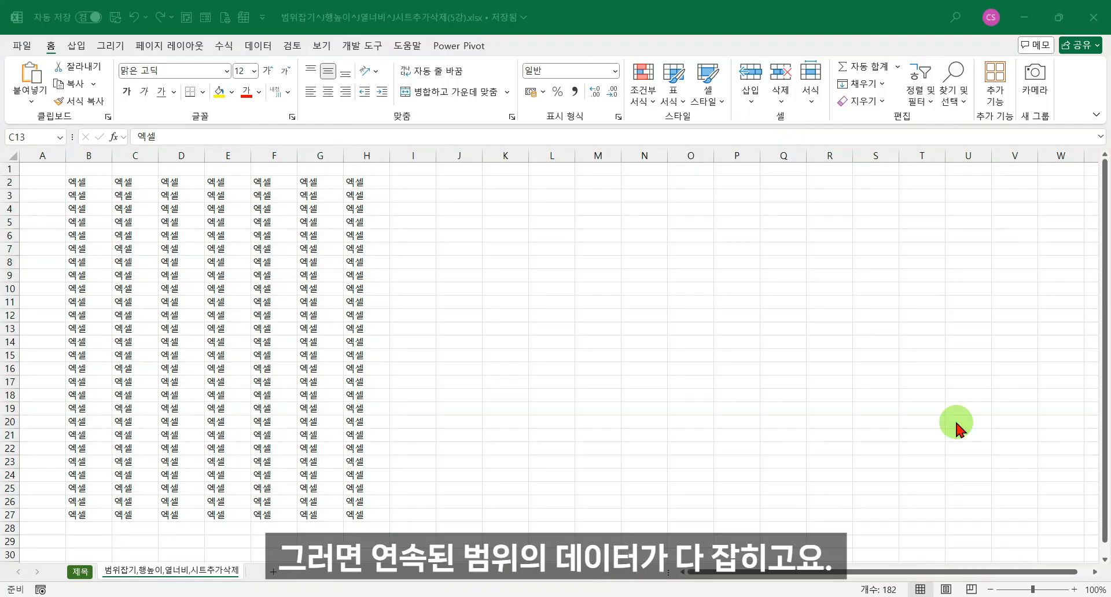
Extend the selection from B2 to the data's edges, first down and right, and again from B2 right and down
{"action": "left_click", "coordinate": [90, 182]}
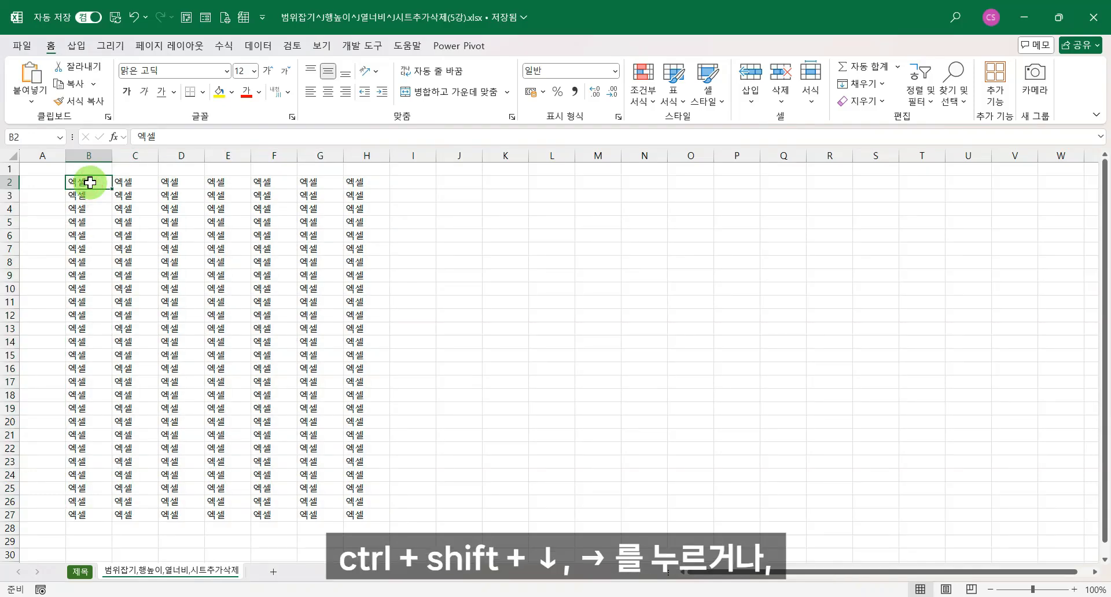
{"action": "key", "text": "ctrl+shift+Down"}
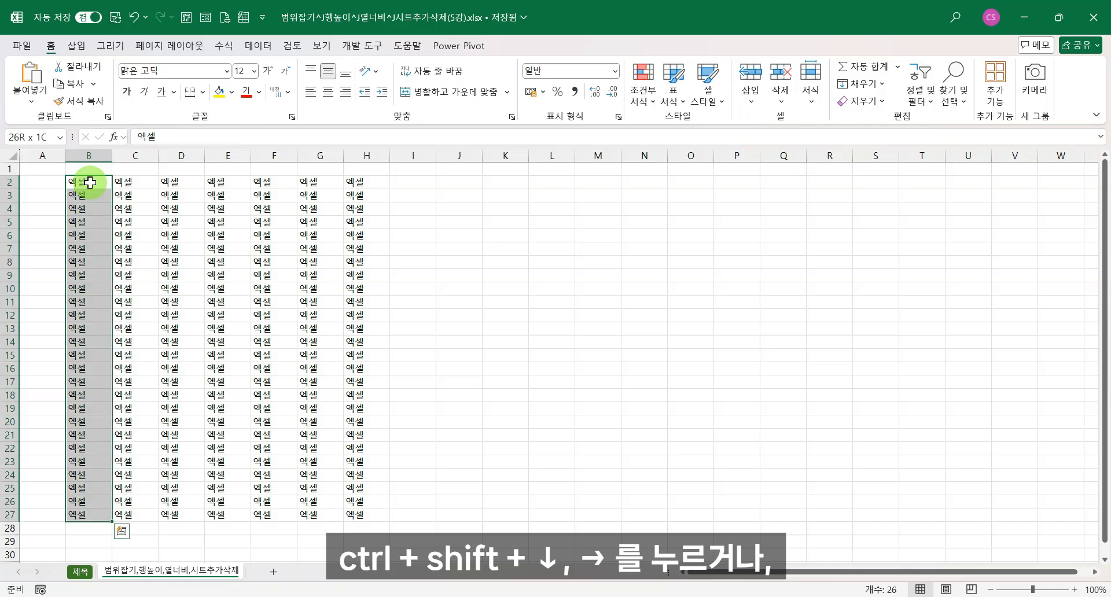
{"action": "key", "text": "ctrl+shift+Right"}
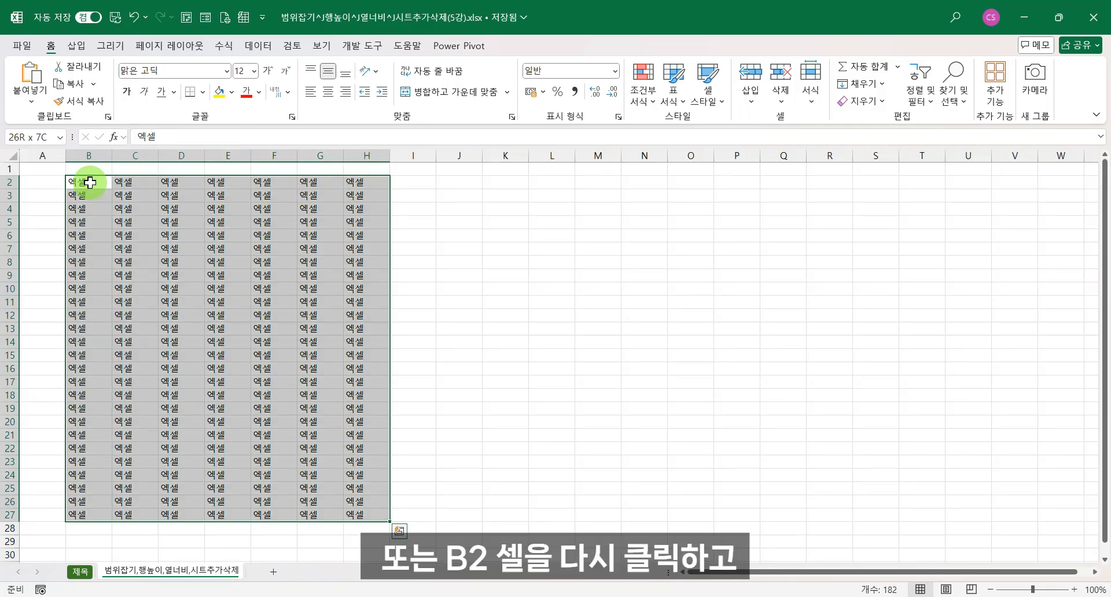
{"action": "left_click", "coordinate": [95, 181]}
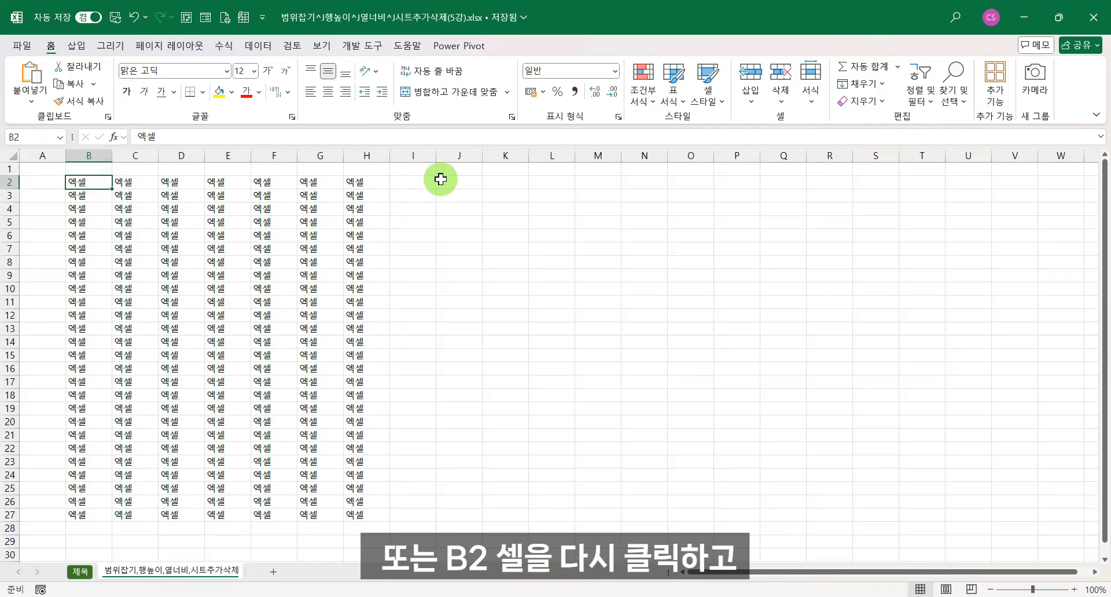
{"action": "key", "text": "ctrl+shift+Right"}
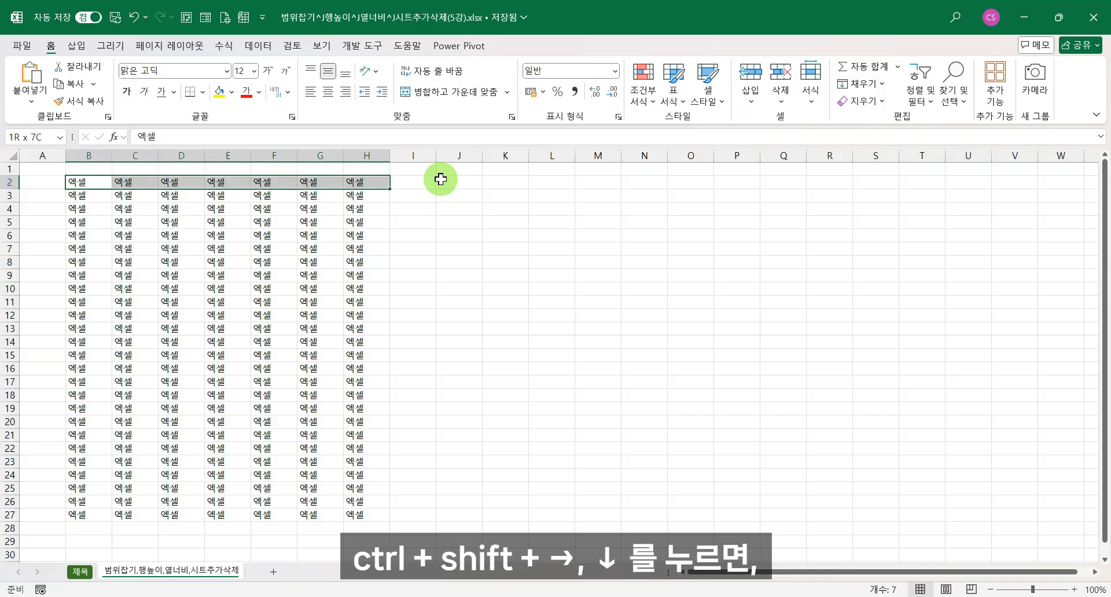
{"action": "key", "text": "ctrl+shift+Down"}
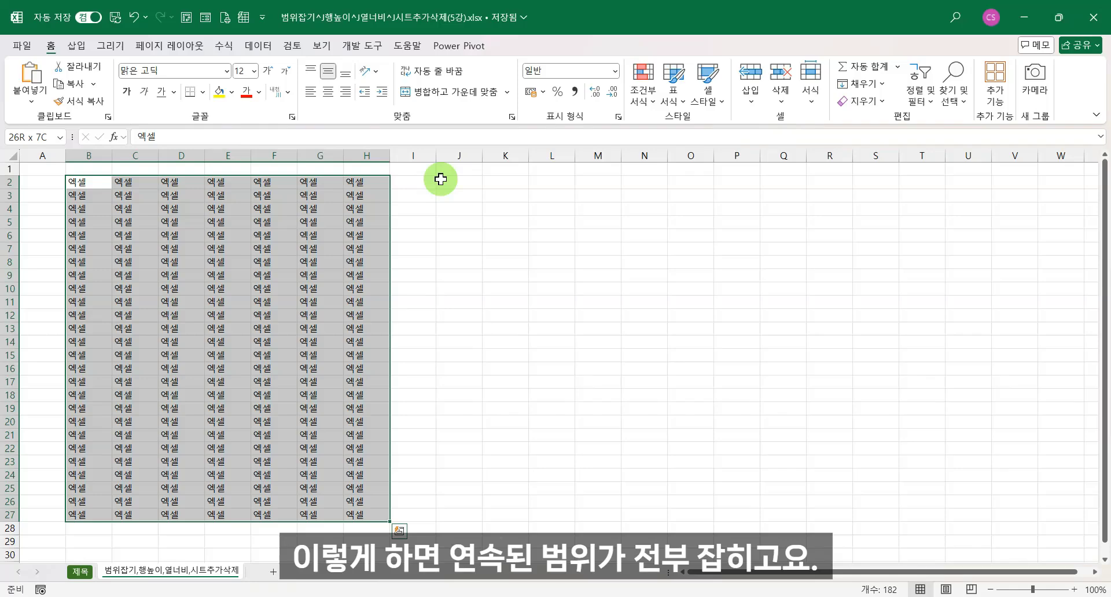
Select the range B2:H27 by choosing B2 as the start cell and extending the selection to H27
{"action": "left_click", "coordinate": [230, 248]}
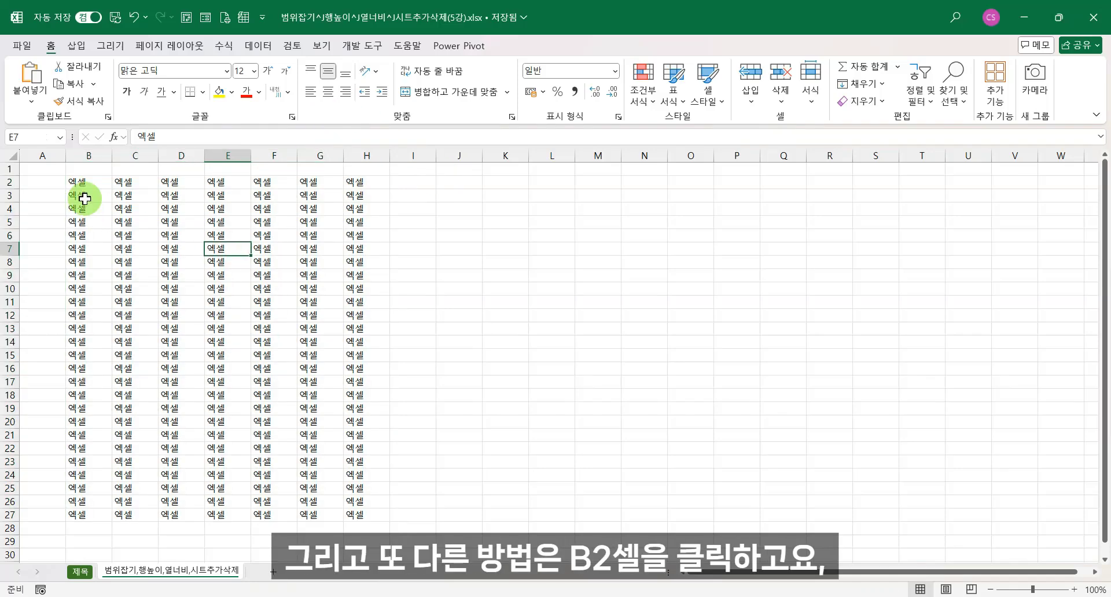
{"action": "left_click", "coordinate": [90, 181]}
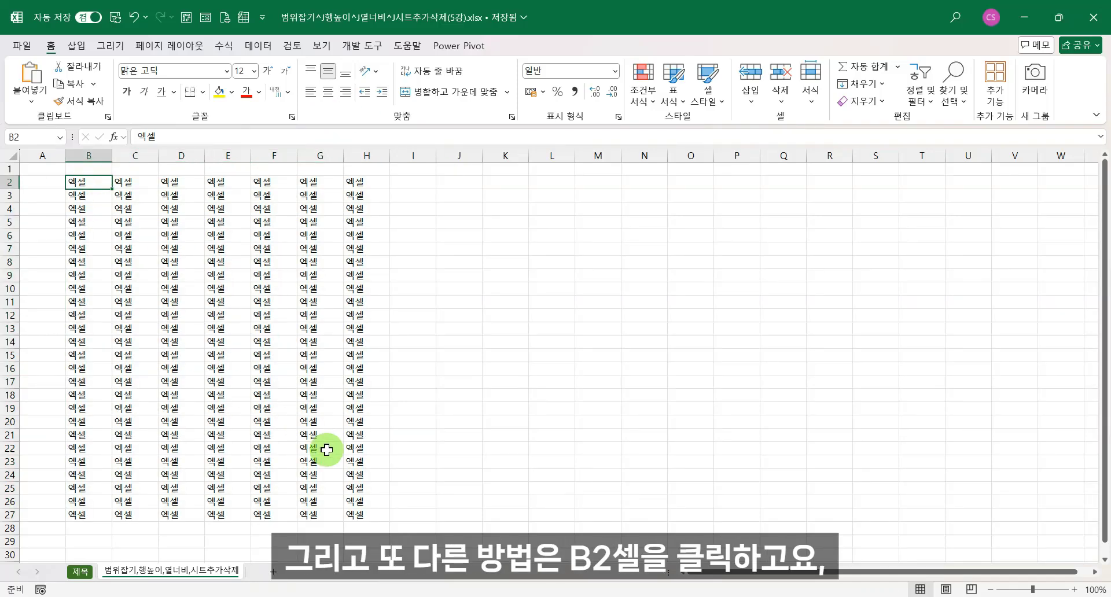
{"action": "left_click", "coordinate": [368, 516], "text": "shift"}
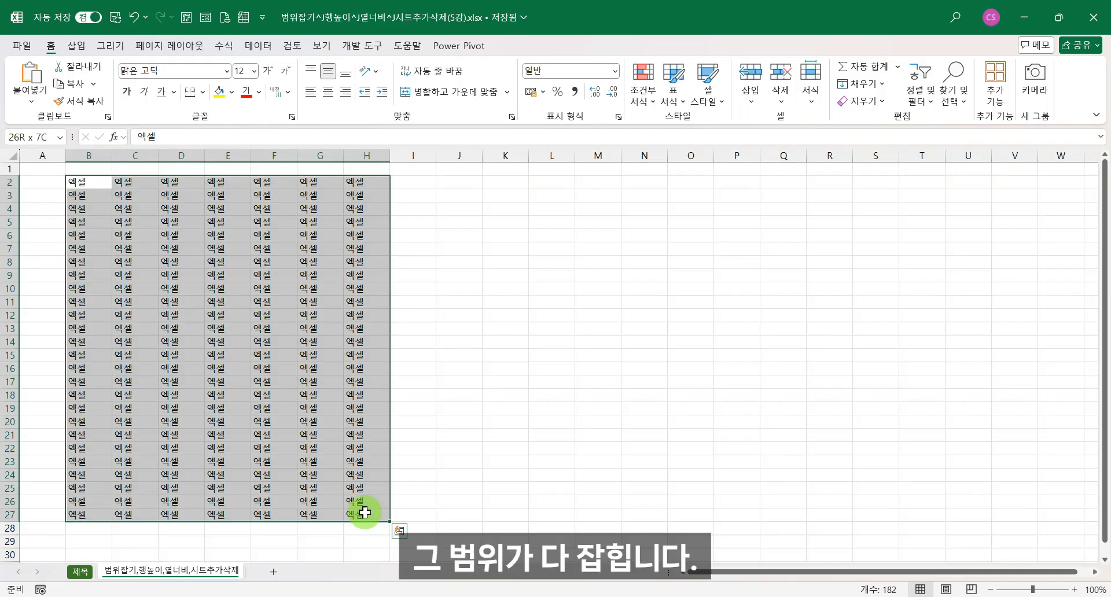
Select the larger range B2:M39 from start cell B2 to end cell M39, beyond the filled data
{"action": "left_click", "coordinate": [283, 407]}
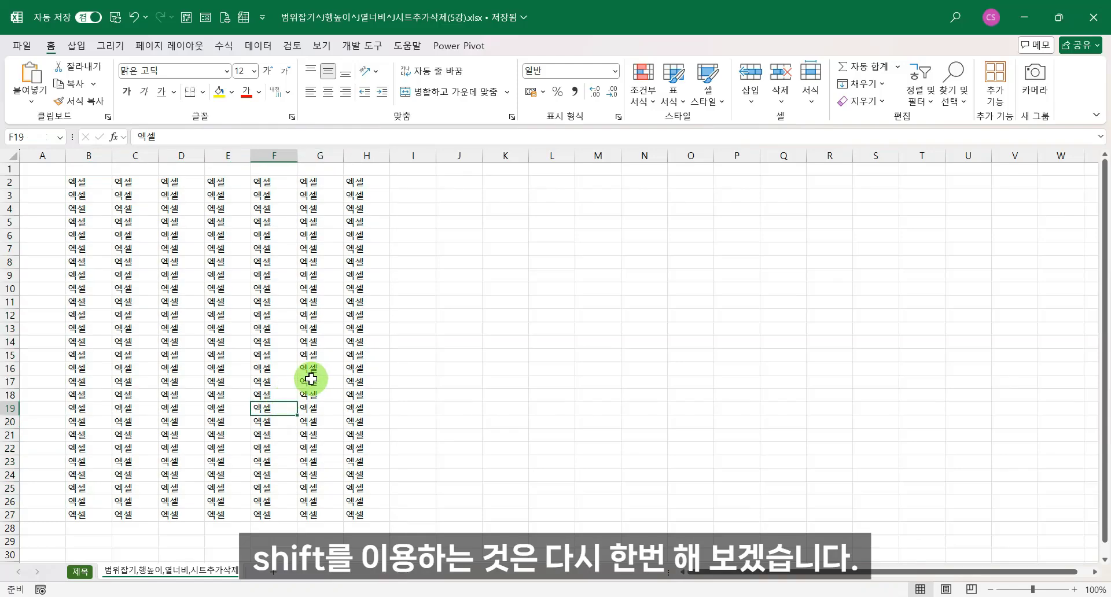
{"action": "left_click", "coordinate": [92, 183]}
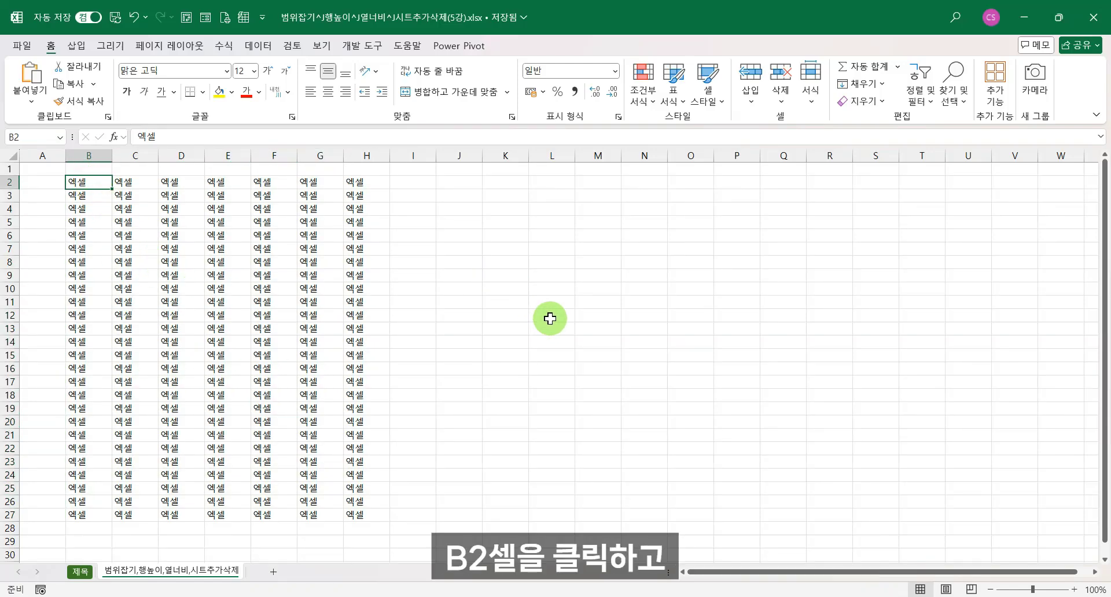
{"action": "scroll", "coordinate": [549, 318], "scroll_direction": "down", "scroll_amount": 7}
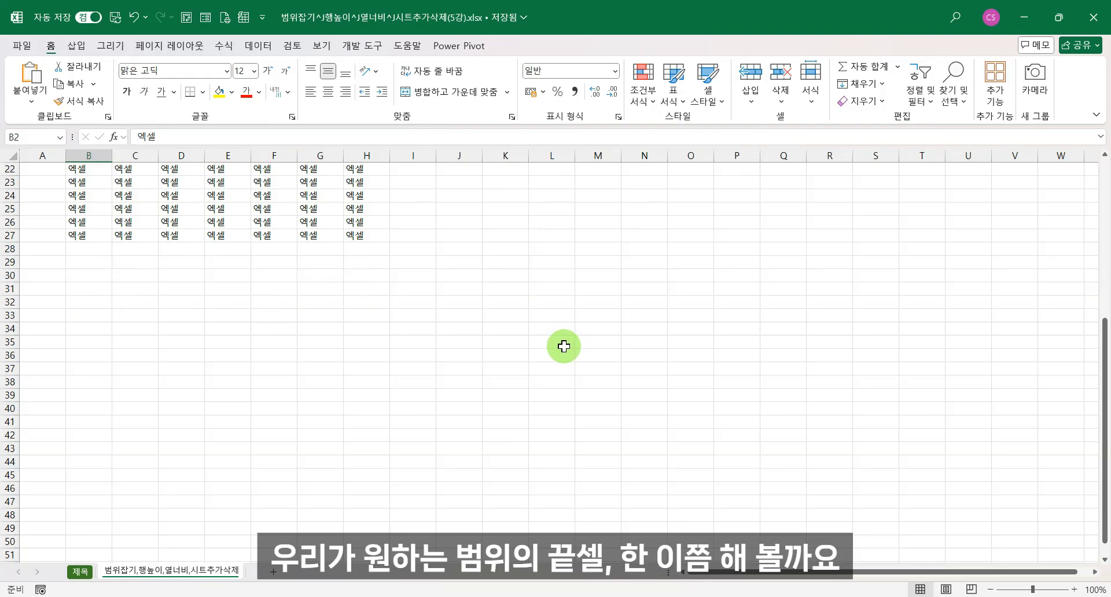
{"action": "left_click", "coordinate": [607, 399], "text": "shift"}
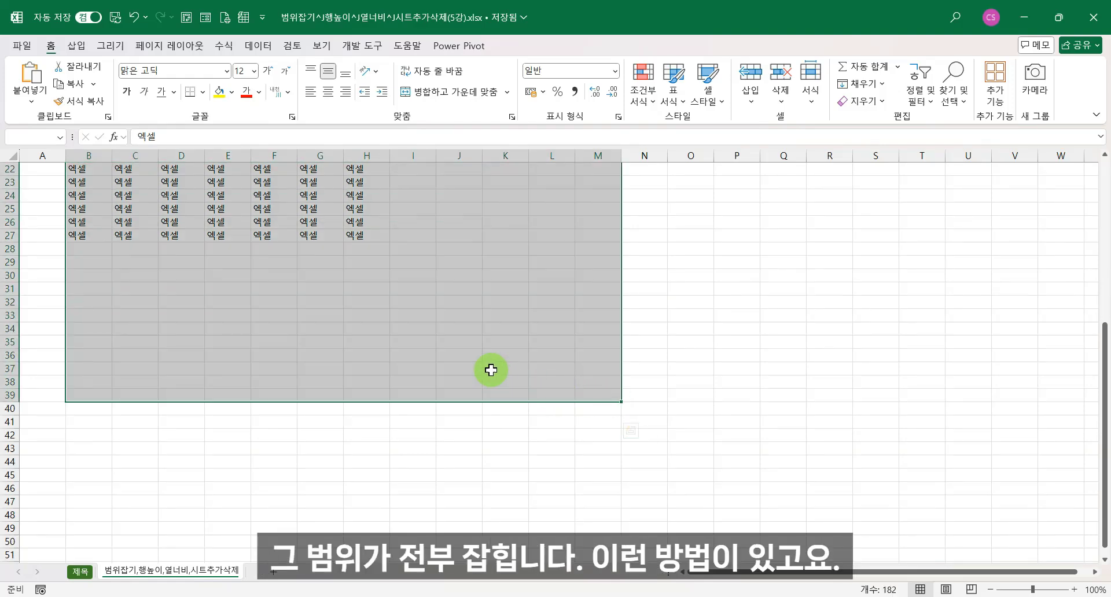
Identify the corner cells B2 and H27, and select the data by entering the range reference B2:H27
{"action": "left_click", "coordinate": [415, 262]}
{"action": "scroll", "coordinate": [396, 291], "scroll_direction": "up", "scroll_amount": 7}
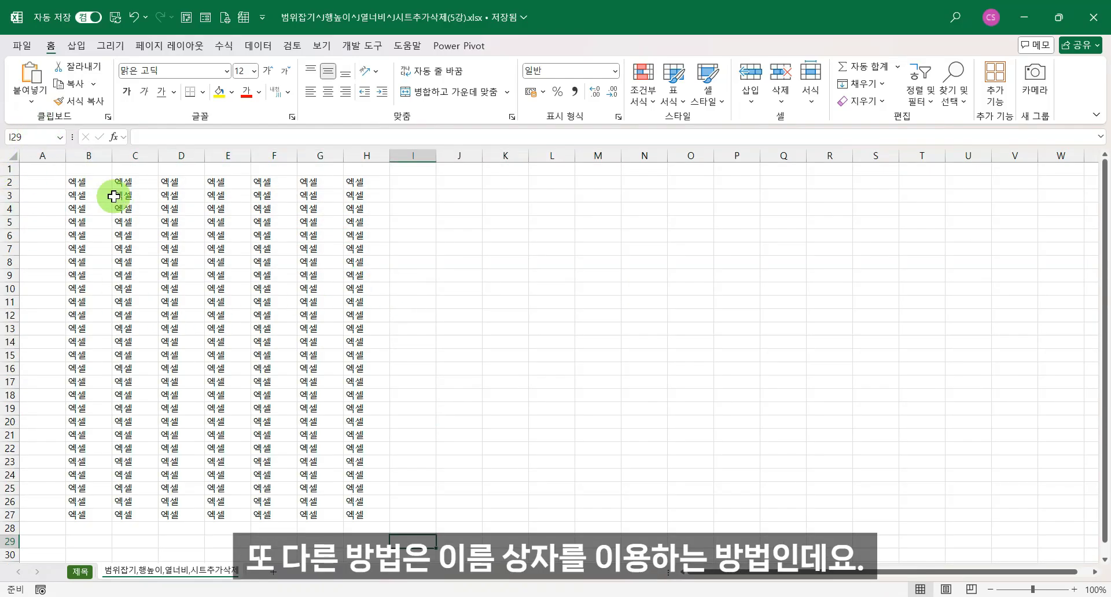
{"action": "left_click", "coordinate": [78, 184]}
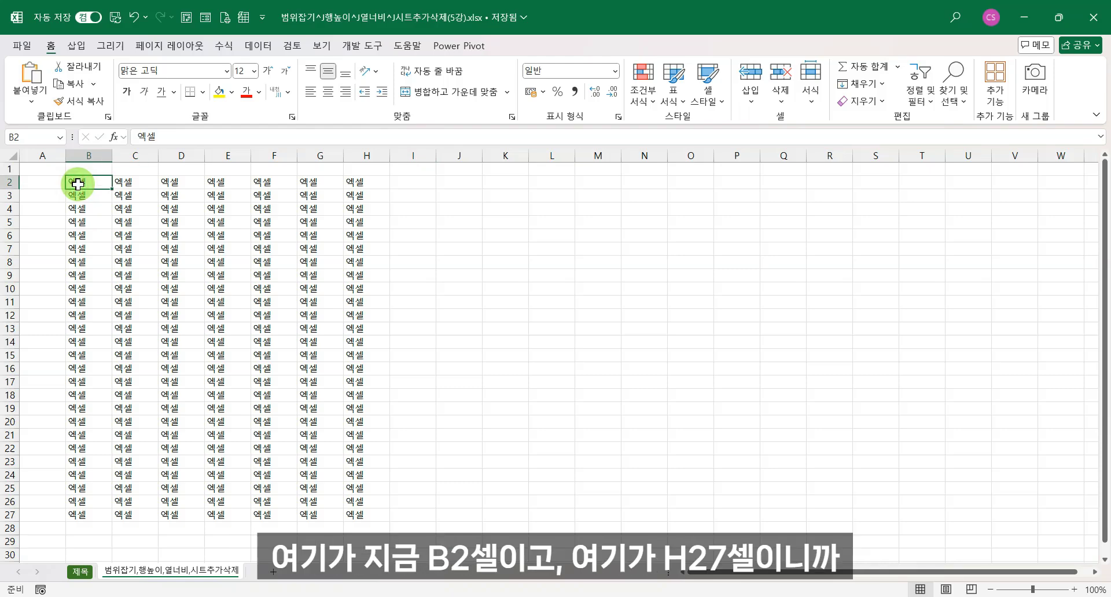
{"action": "left_click", "coordinate": [363, 515]}
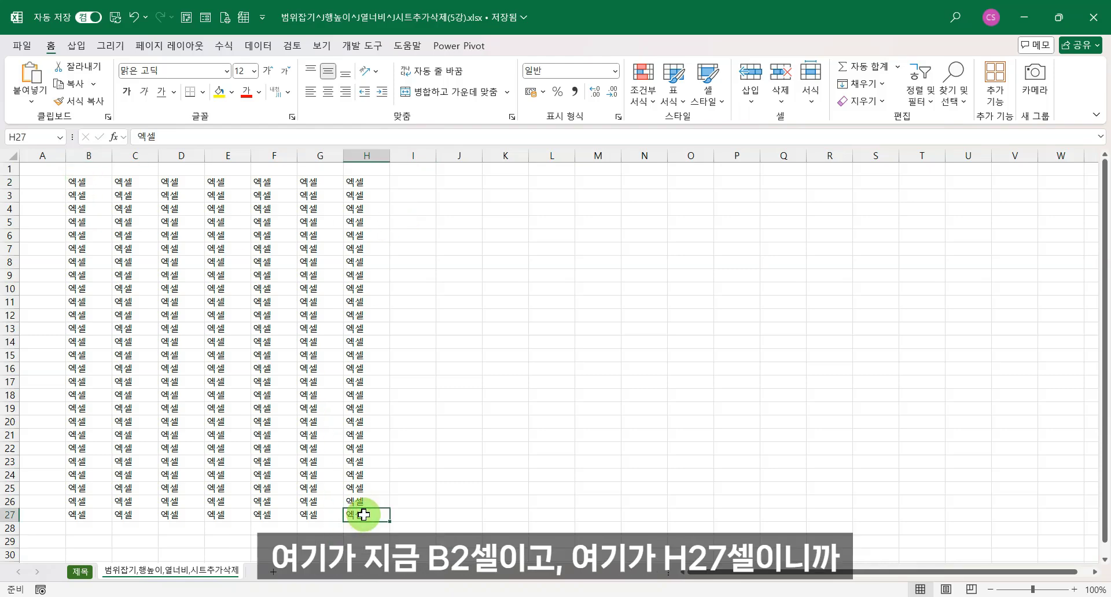
{"action": "left_click", "coordinate": [90, 186]}
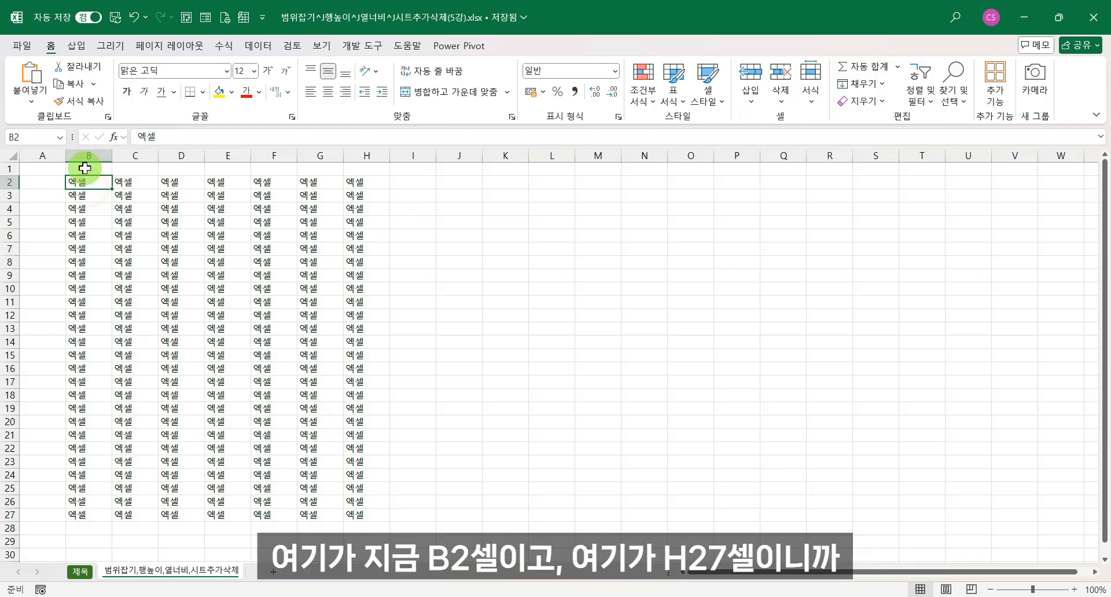
{"action": "left_click", "coordinate": [28, 138]}
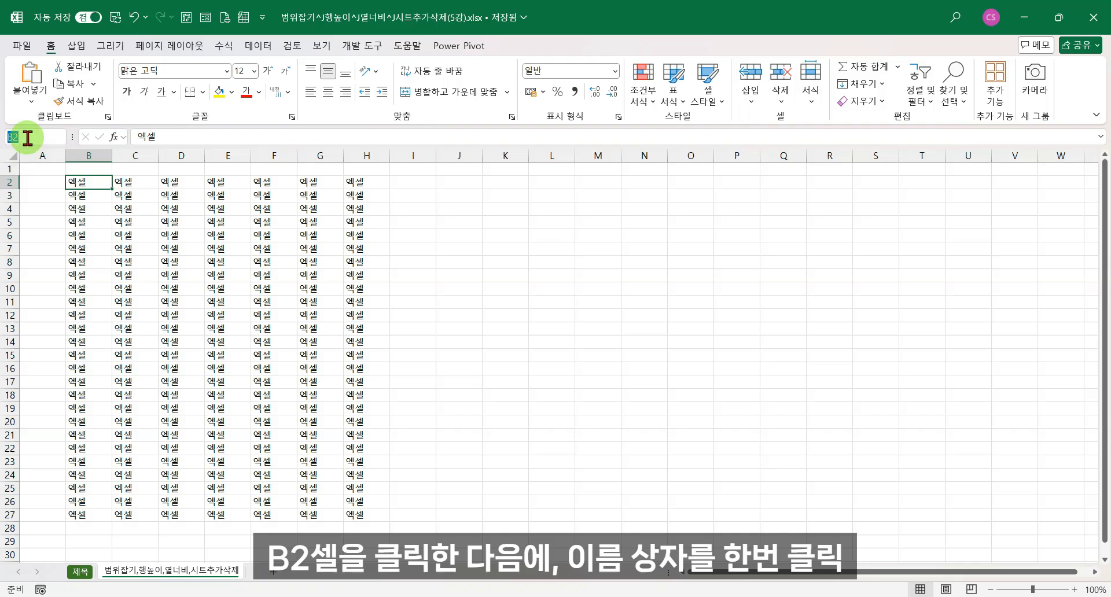
{"action": "left_click", "coordinate": [28, 138]}
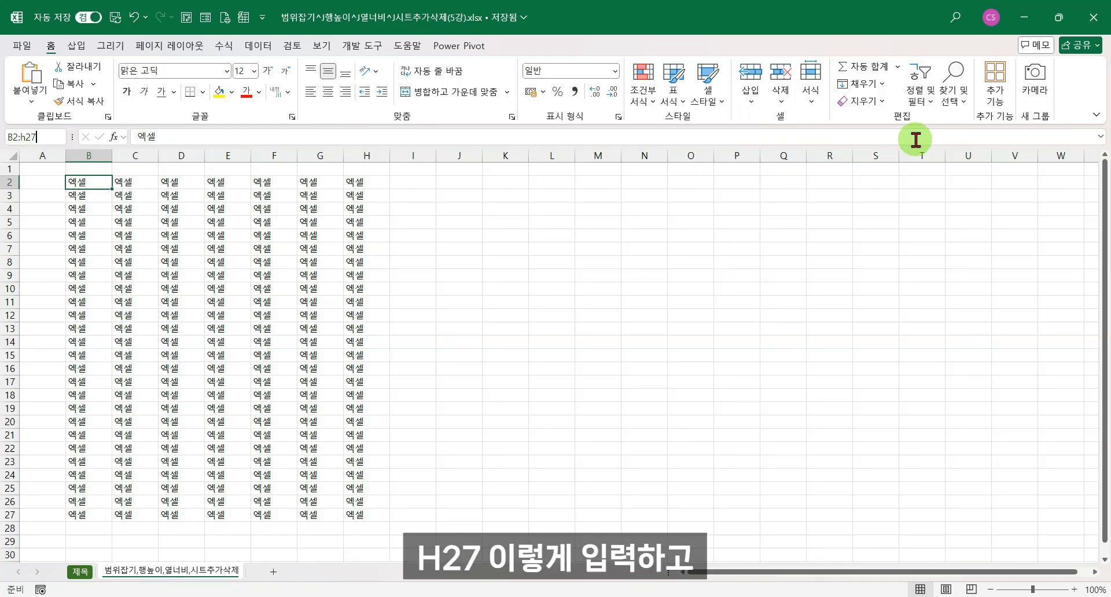
{"action": "key", "text": "Return"}
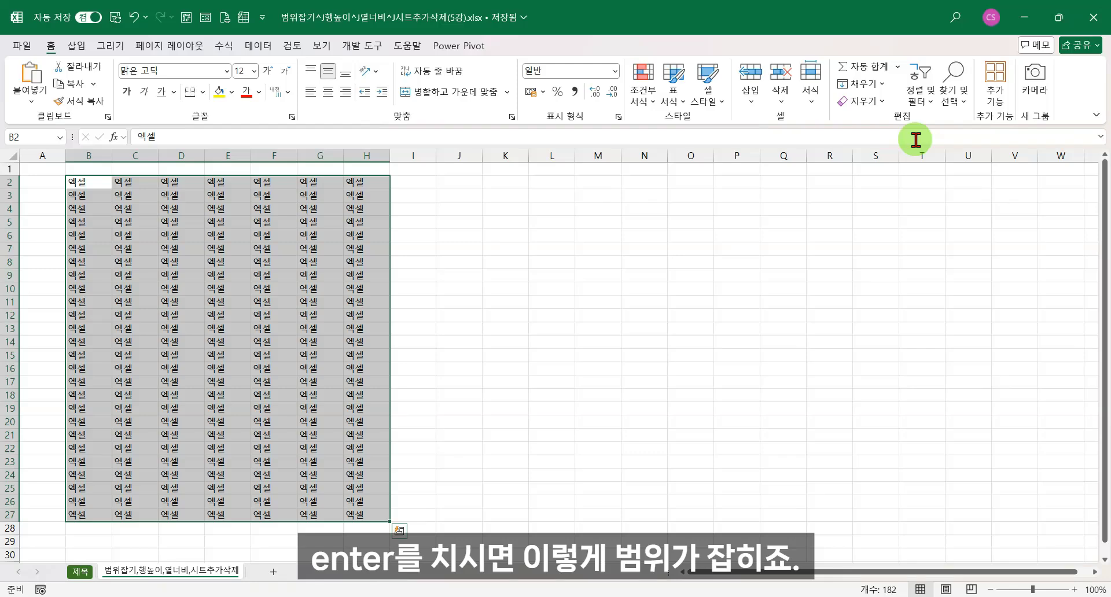
{"action": "scroll", "coordinate": [402, 193], "scroll_direction": "down", "scroll_amount": 2}
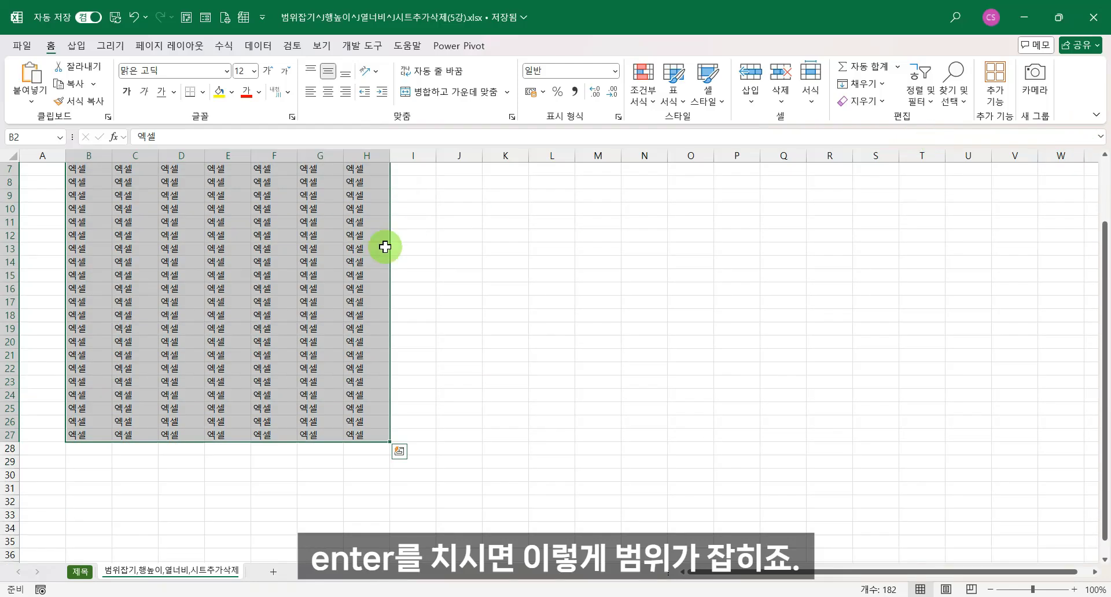
{"action": "scroll", "coordinate": [298, 231], "scroll_direction": "up", "scroll_amount": 2}
Select all cells of the worksheet and clear their contents
{"action": "left_click", "coordinate": [365, 301]}
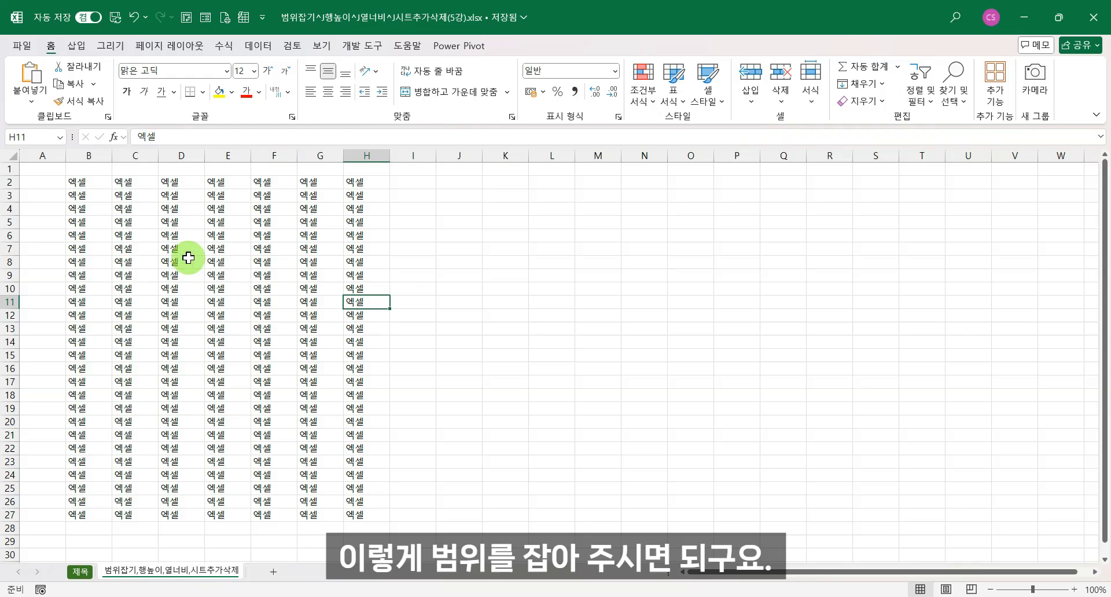
{"action": "left_click", "coordinate": [12, 155]}
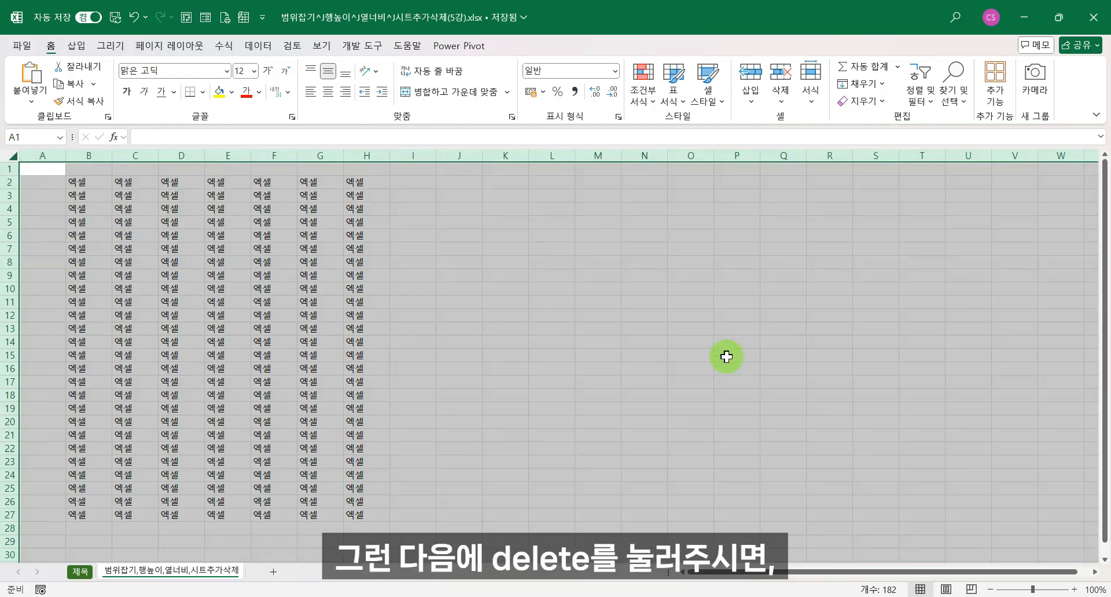
{"action": "key", "text": "Delete"}
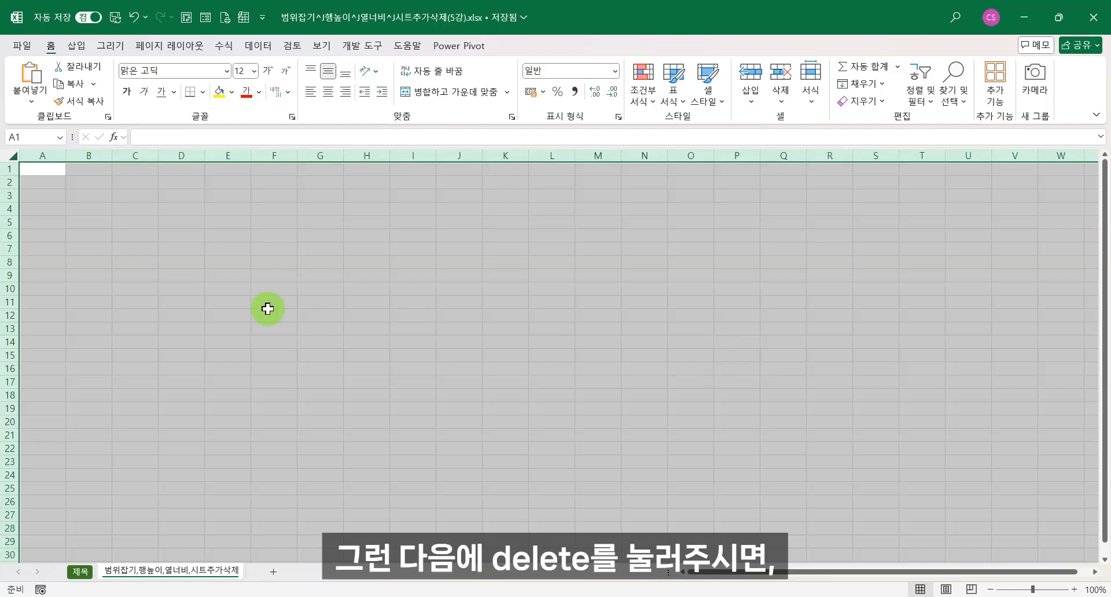
{"action": "left_click", "coordinate": [151, 231]}
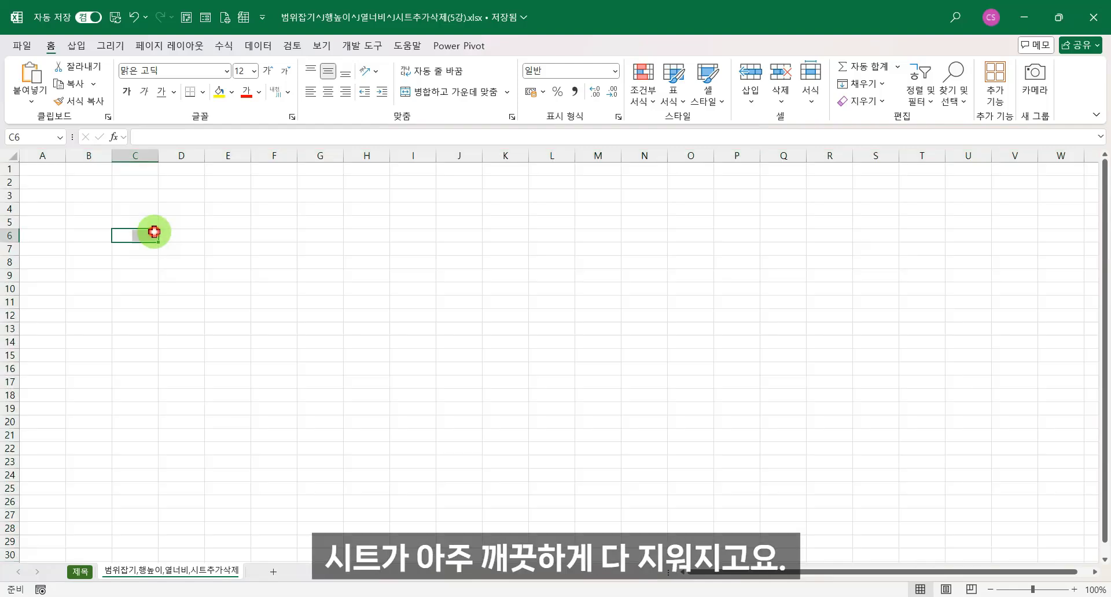
Select the wide range B2:AX10000 on the empty sheet by entering its range reference
{"action": "left_click", "coordinate": [88, 183]}
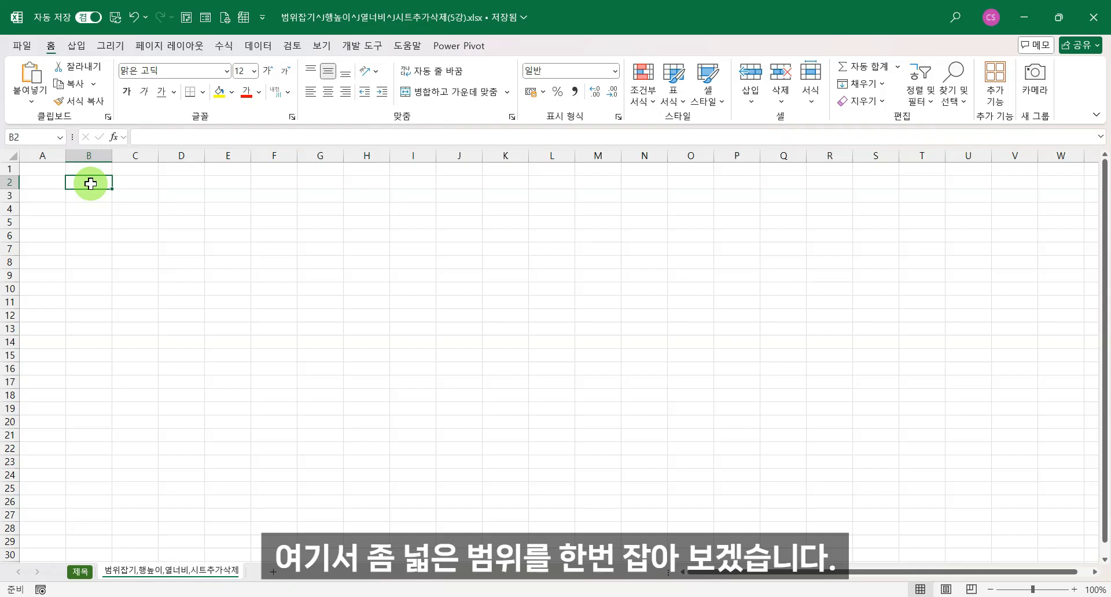
{"action": "left_click", "coordinate": [26, 137]}
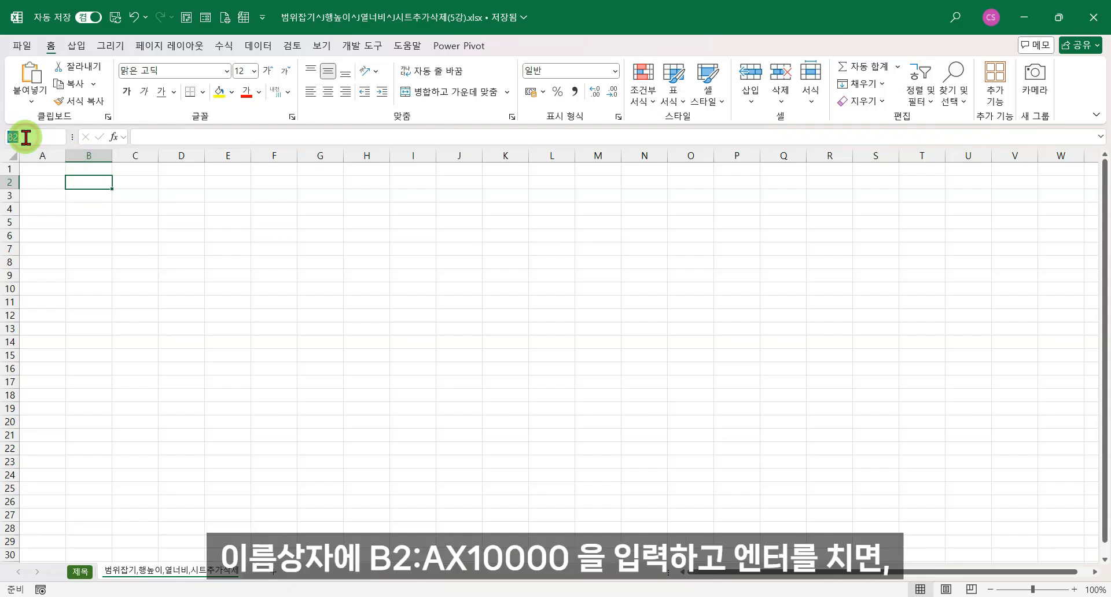
{"action": "left_click", "coordinate": [97, 135]}
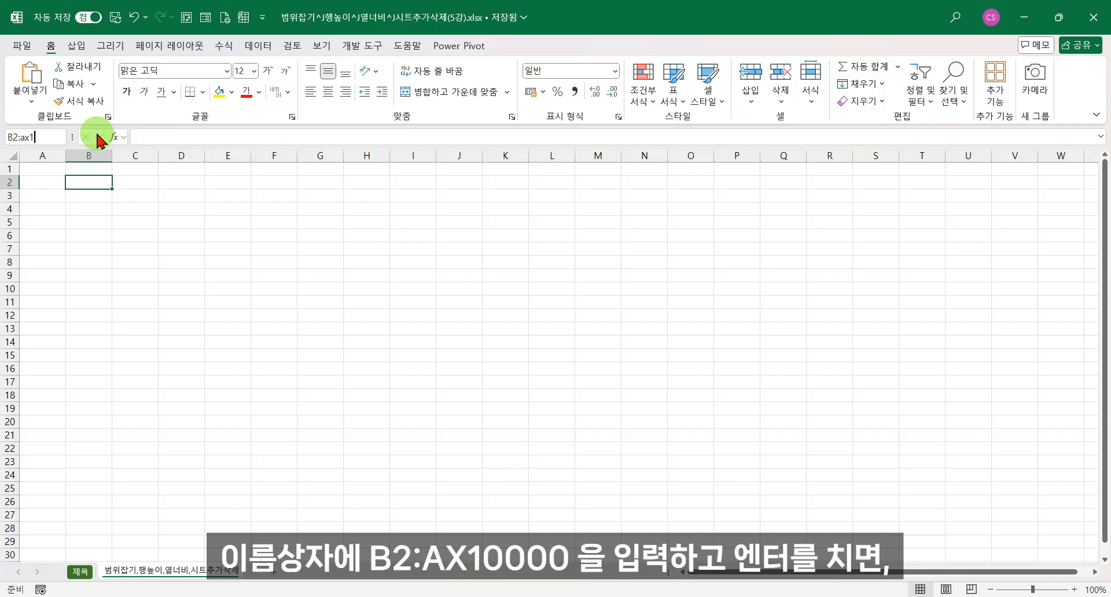
{"action": "type", "text": ":ax10000"}
{"action": "key", "text": "Return"}
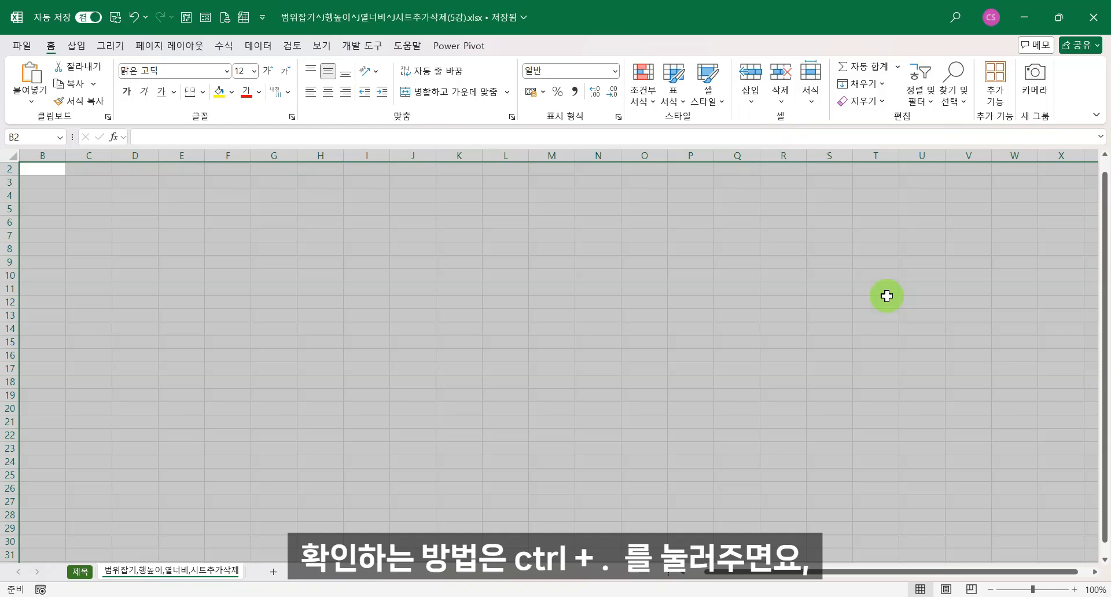
Check the extent of the selected range by cycling the active cell through its four corners, returning to B2
{"action": "key", "text": "ctrl+period"}
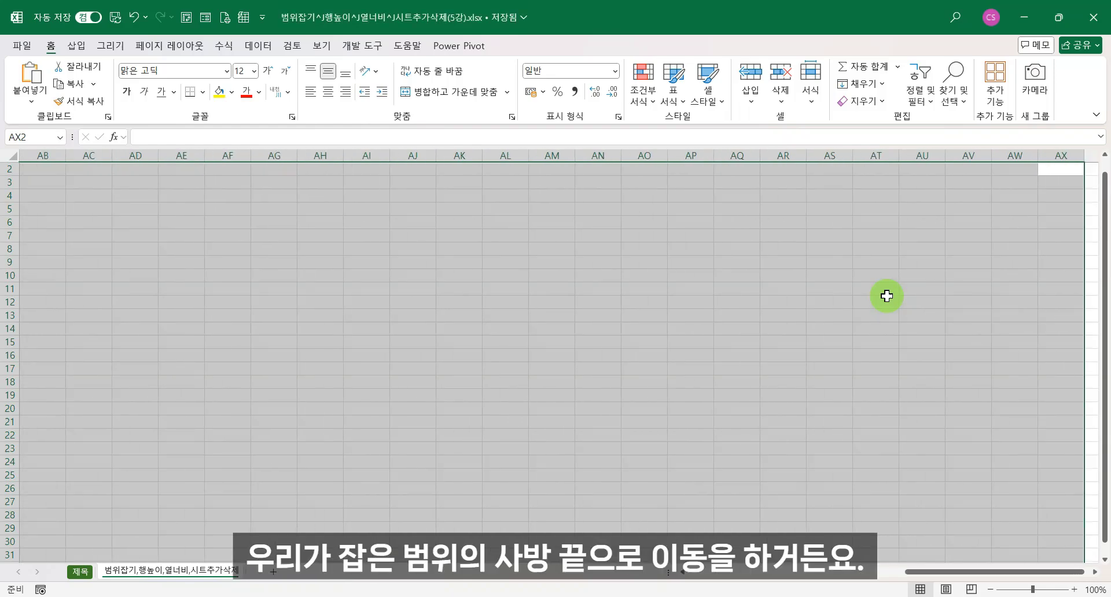
{"action": "key", "text": "ctrl+period"}
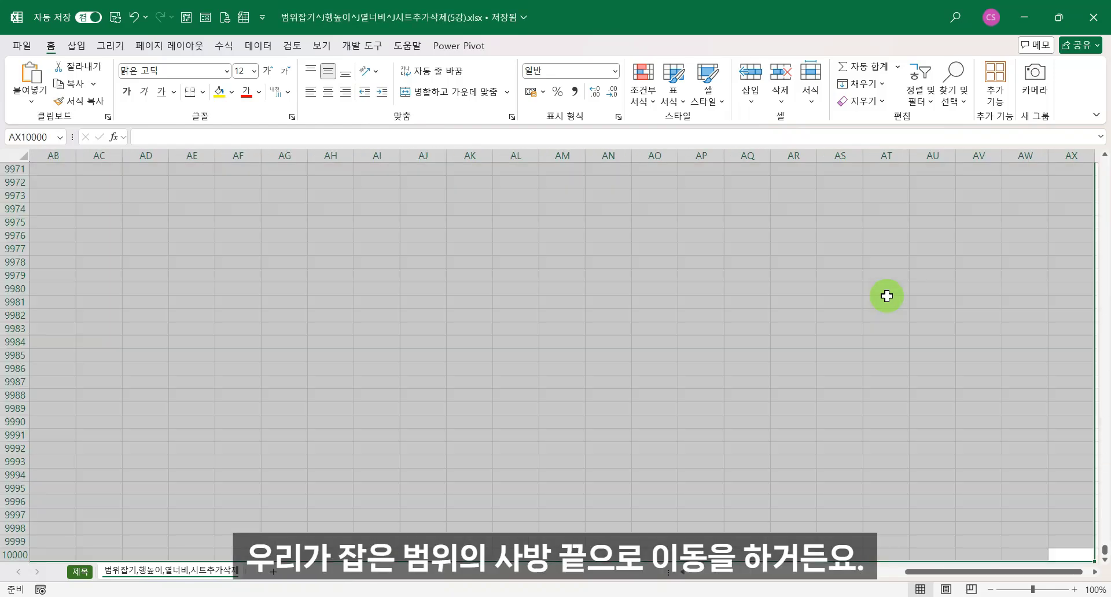
{"action": "key", "text": "ctrl+period"}
{"action": "key", "text": "ctrl+period"}
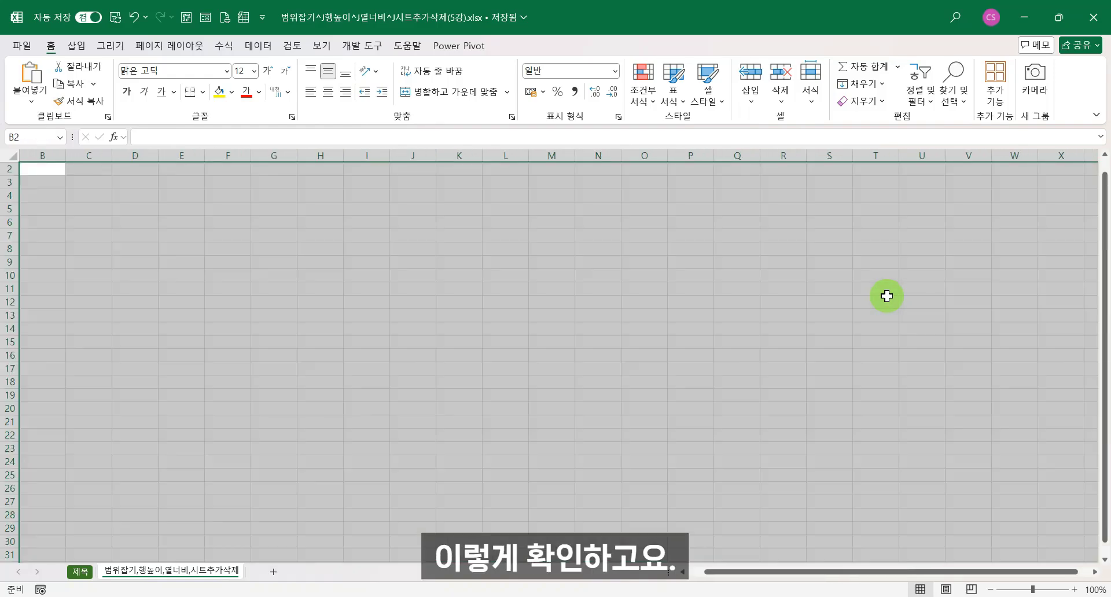
Fill every cell of the selected range B2:AX10000 with the text 엑셀 in one entry
{"action": "type", "text": "dpr"}
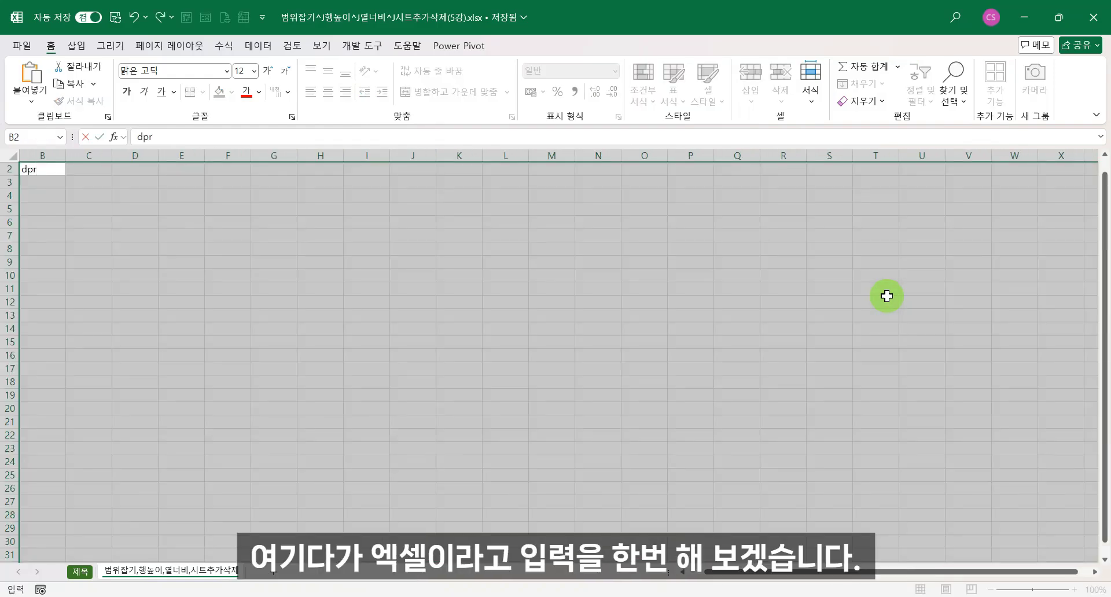
{"action": "type", "text": "에"}
{"action": "type", "text": "셀"}
{"action": "key", "text": "ctrl+Return"}
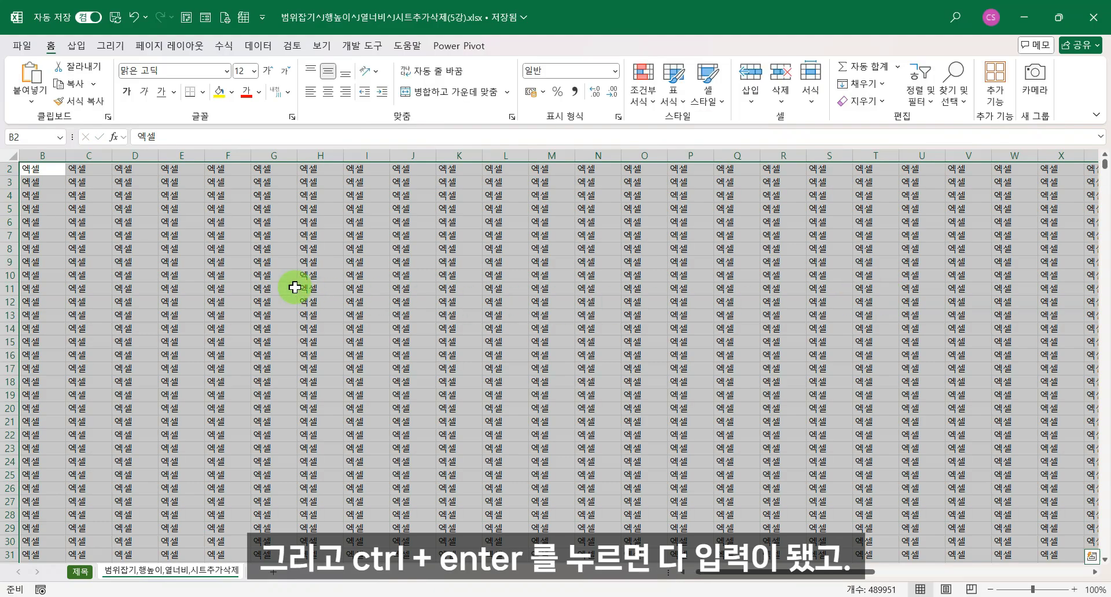
Try to select the filled block manually by sweeping from B2 toward its far corner, and release the selection
{"action": "left_click", "coordinate": [249, 262]}
{"action": "scroll", "coordinate": [253, 261], "scroll_direction": "up", "scroll_amount": 1}
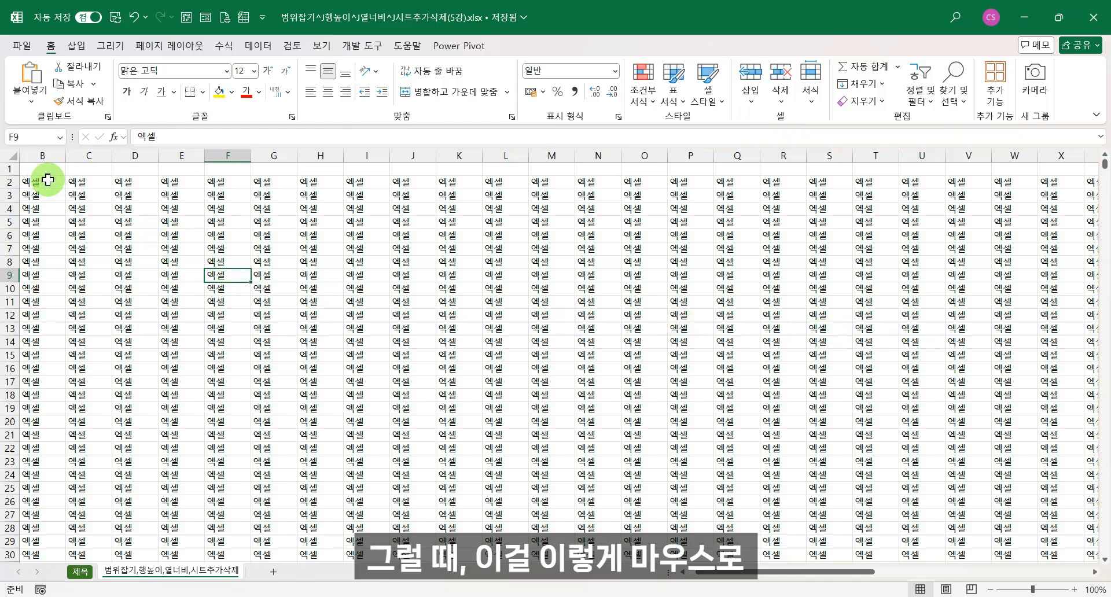
{"action": "left_click_drag", "start_coordinate": [33, 182], "coordinate": [1073, 552]}
{"action": "left_click", "coordinate": [598, 322]}
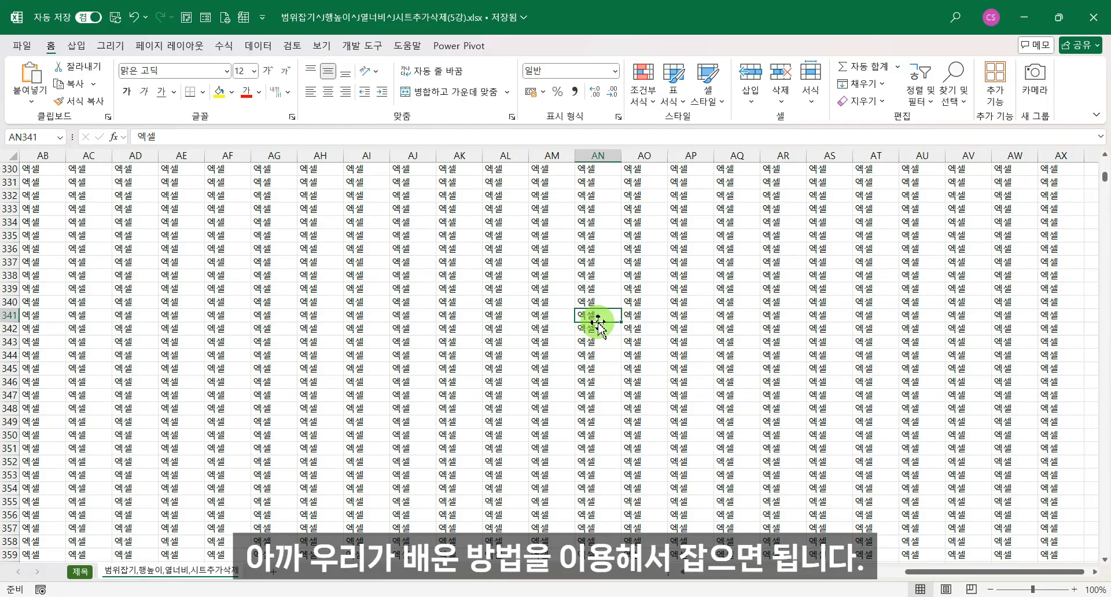
Return to the sheet's start and select the whole contiguous data region around cell B2
{"action": "key", "text": "ctrl+Home"}
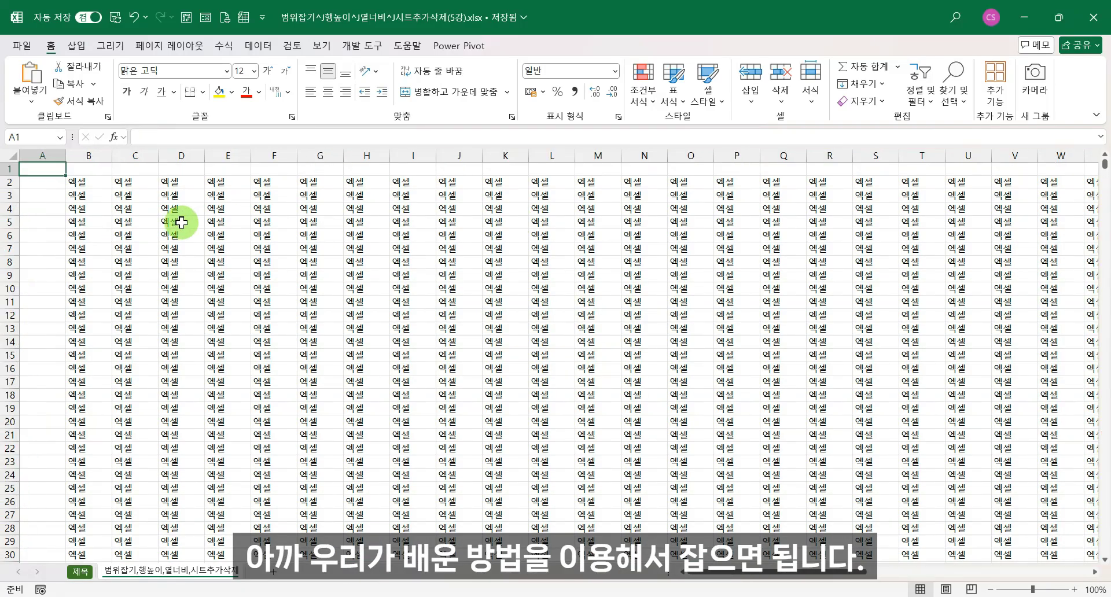
{"action": "left_click", "coordinate": [88, 182]}
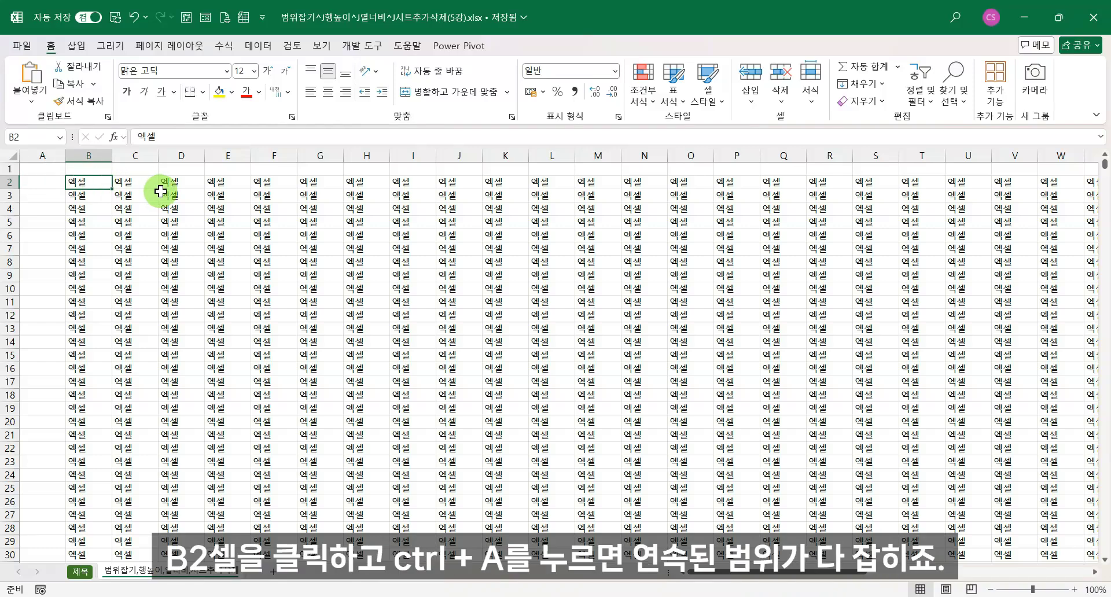
{"action": "key", "text": "ctrl+a"}
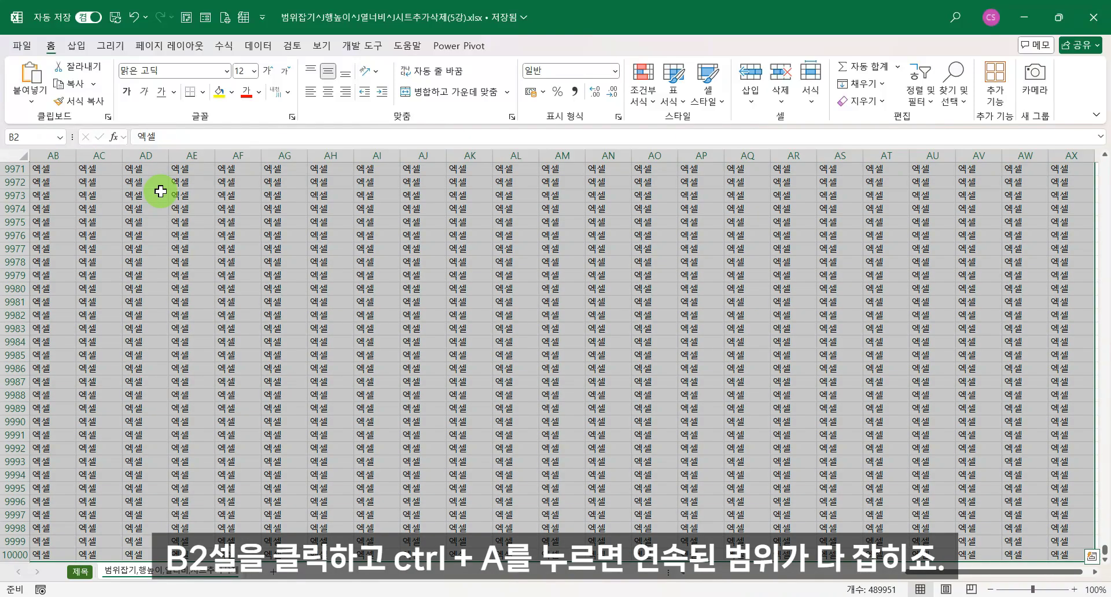
Check the selected data region by moving the active cell around its corners and back to B2
{"action": "key", "text": "ctrl+period"}
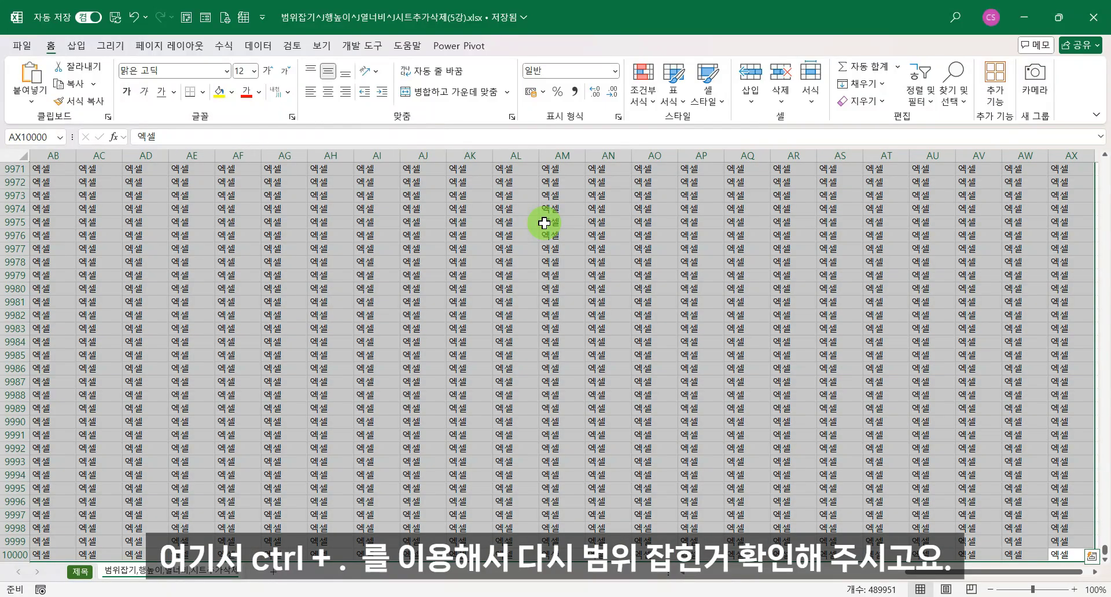
{"action": "key", "text": "ctrl+period"}
{"action": "key", "text": "ctrl+period"}
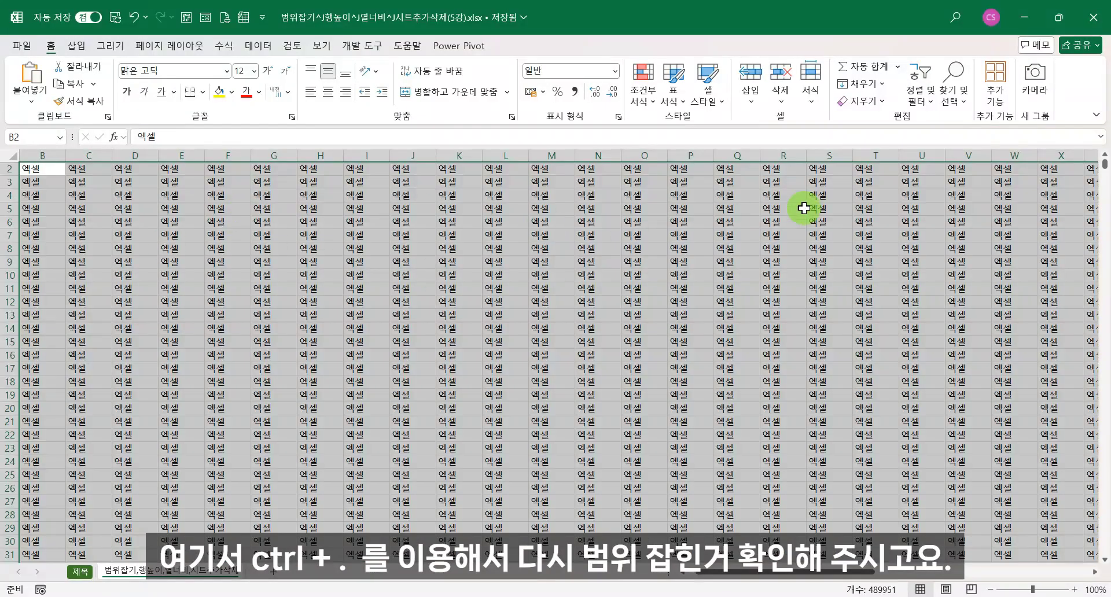
{"action": "left_click", "coordinate": [1104, 157]}
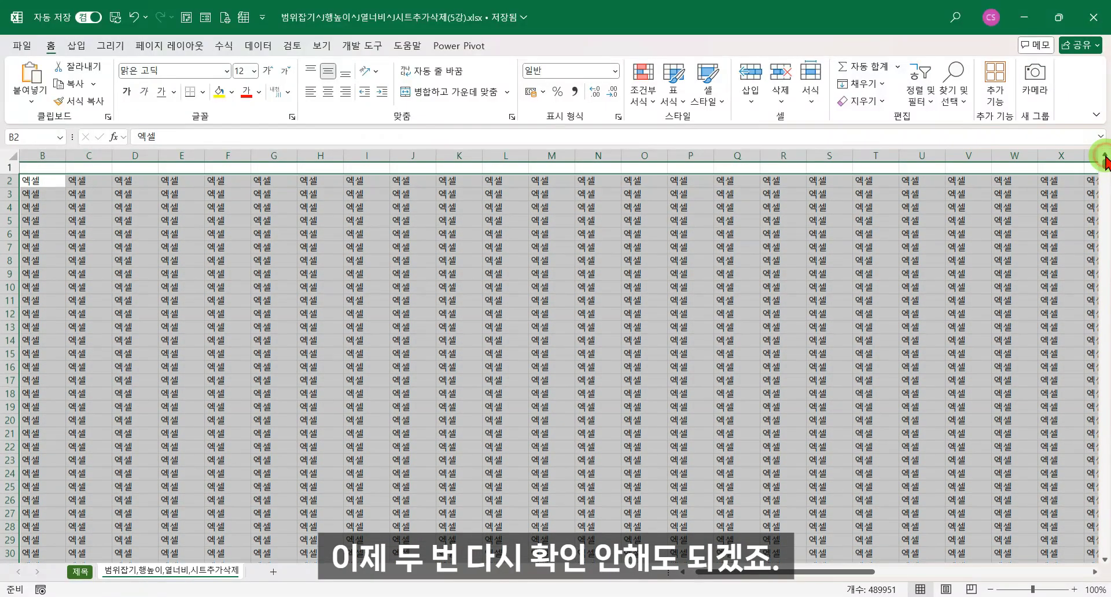
Select the data from B2 by extending to its last column and last row, and return to A1
{"action": "left_click", "coordinate": [373, 288]}
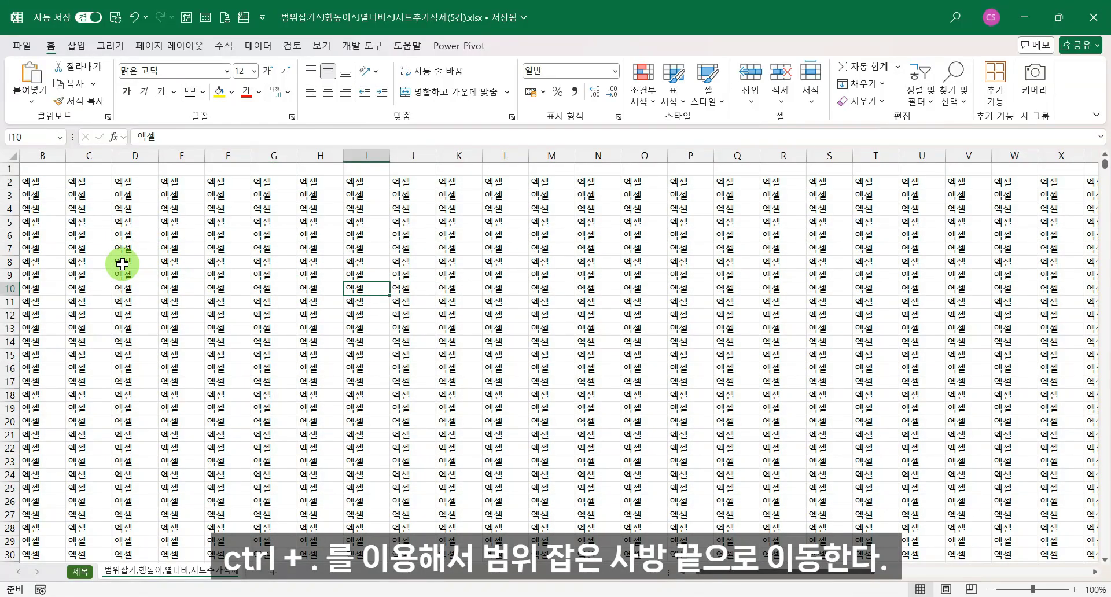
{"action": "left_click_drag", "start_coordinate": [706, 579], "coordinate": [683, 578]}
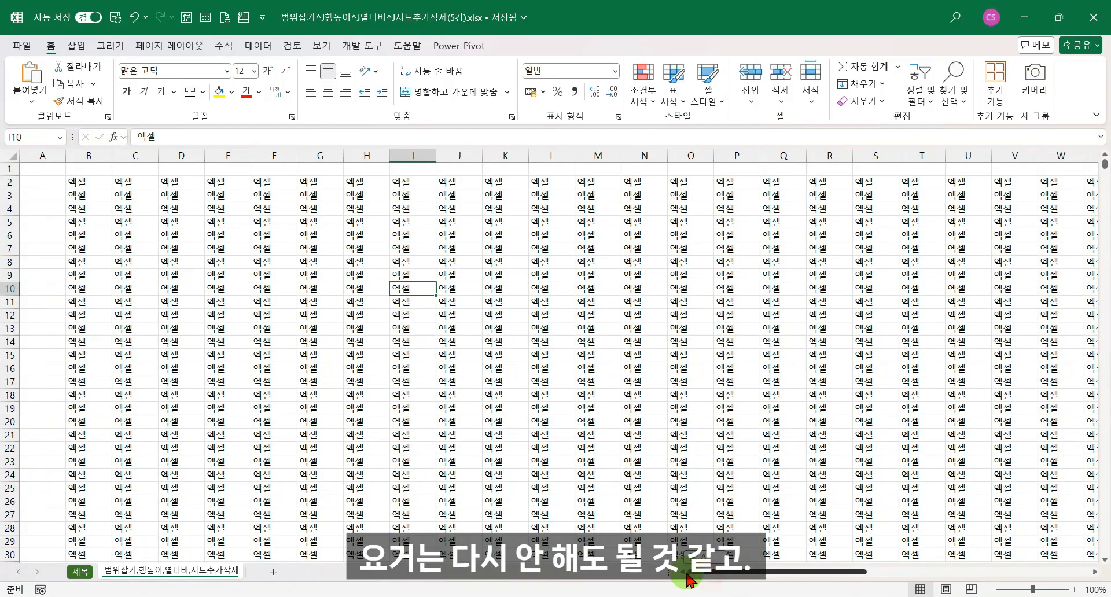
{"action": "left_click", "coordinate": [81, 184]}
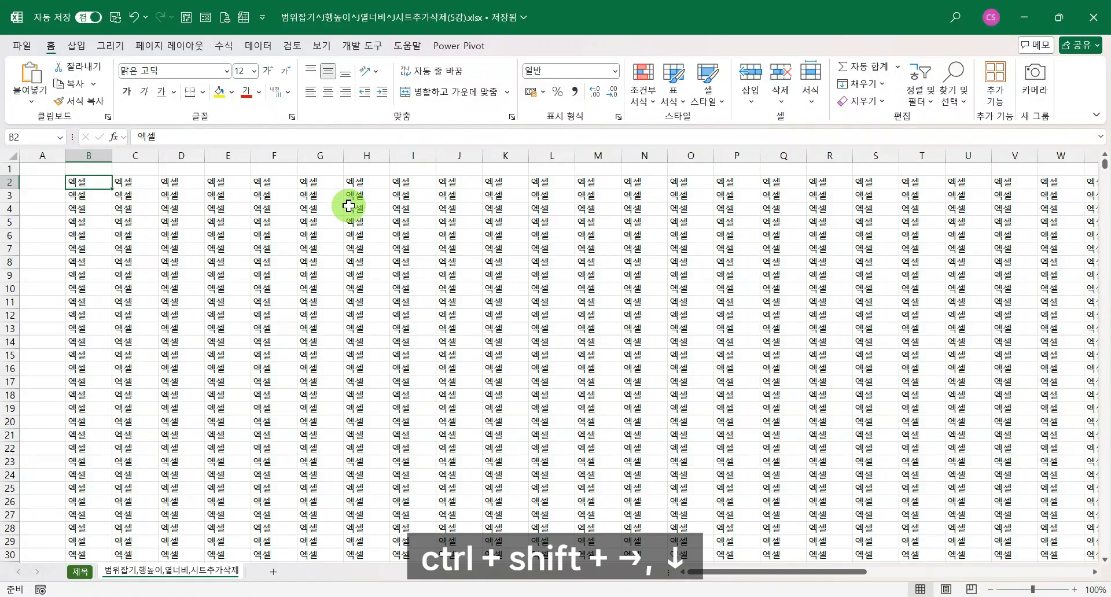
{"action": "key", "text": "ctrl+shift+Right"}
{"action": "key", "text": "ctrl+shift+Down"}
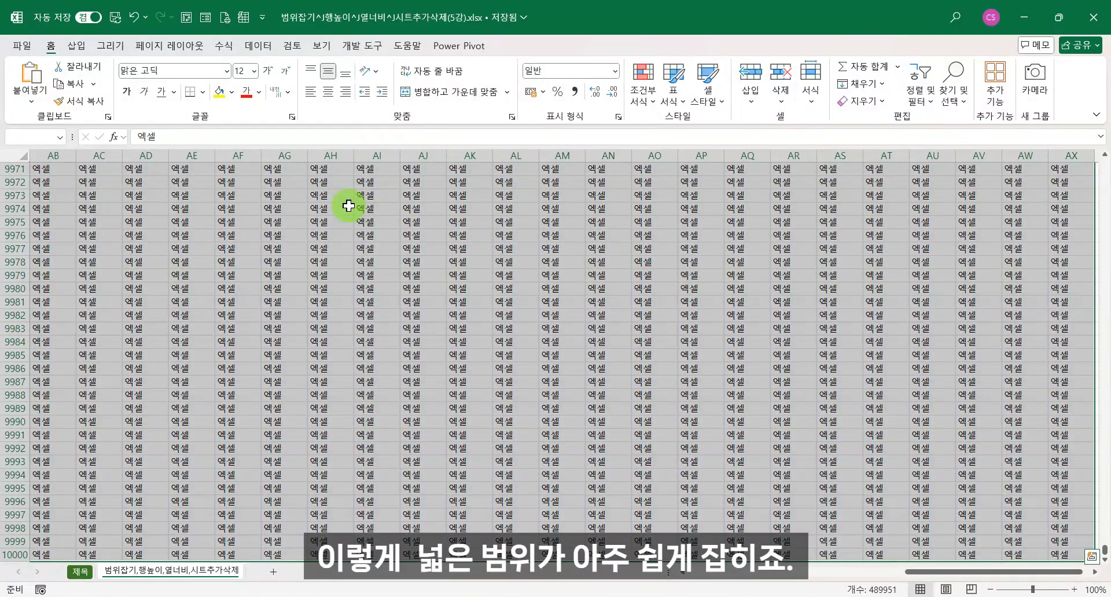
{"action": "left_click", "coordinate": [191, 222]}
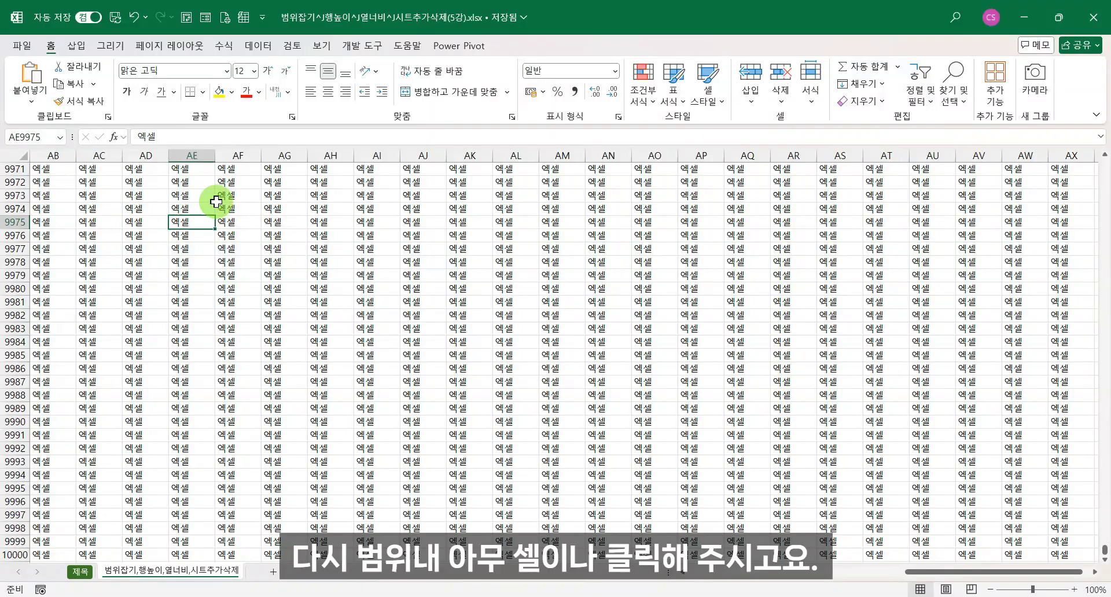
{"action": "key", "text": "ctrl+Home"}
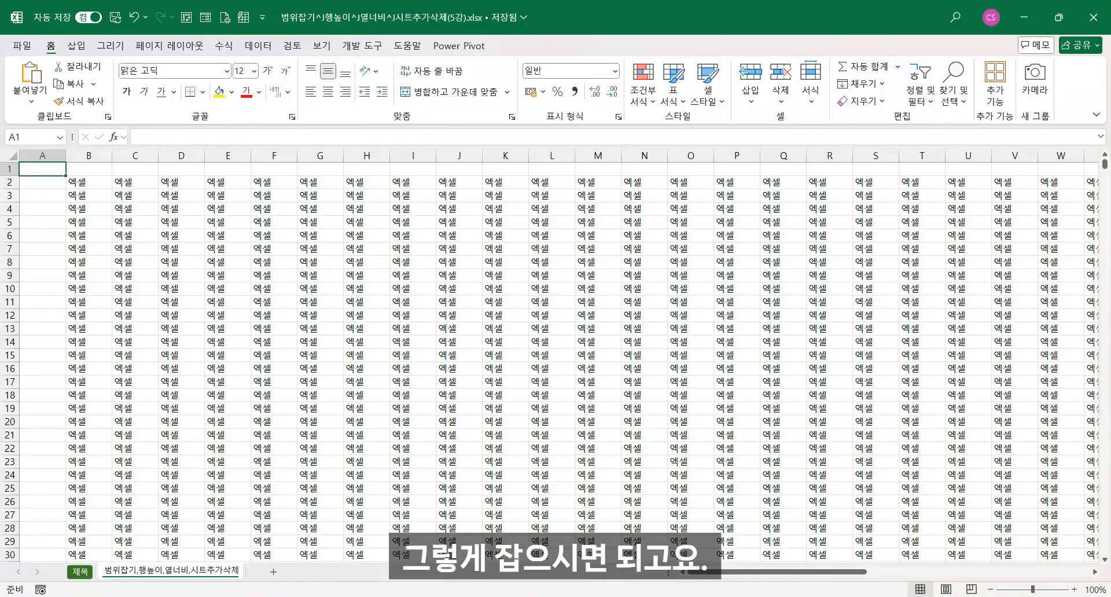
{"action": "scroll", "coordinate": [530, 348], "scroll_direction": "down", "scroll_amount": 6}
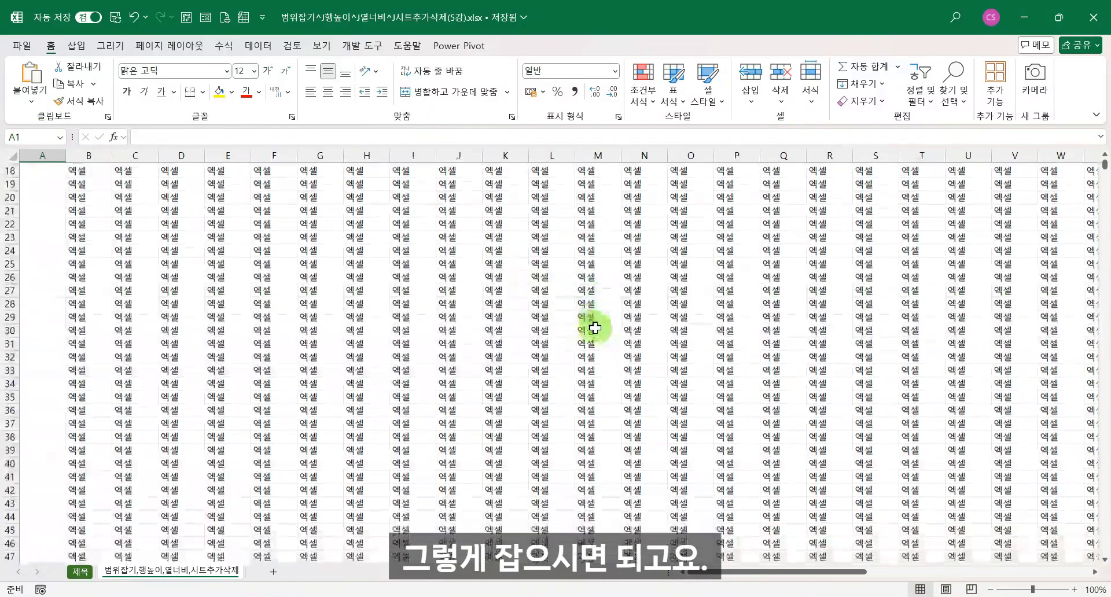
{"action": "left_click", "coordinate": [558, 313]}
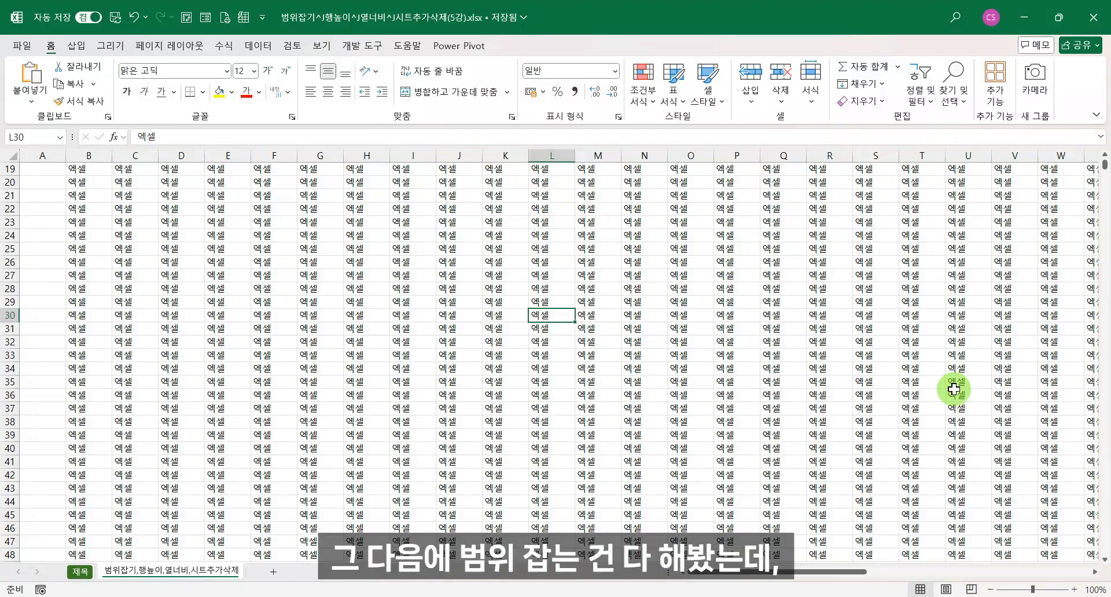
{"action": "scroll", "coordinate": [479, 350], "scroll_direction": "up", "scroll_amount": 6}
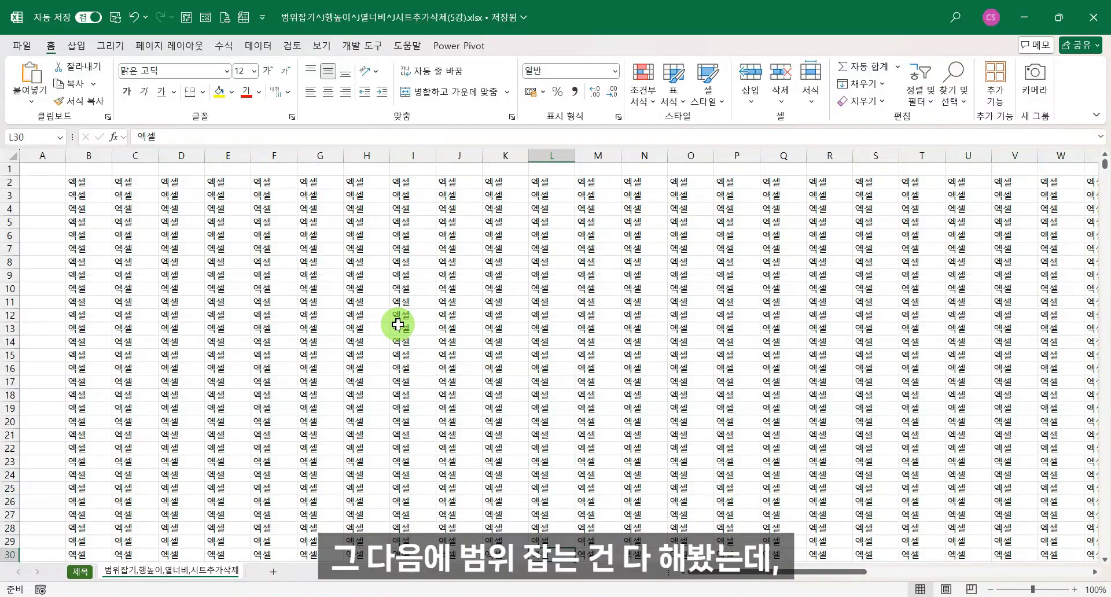
Select the entire worksheet and delete all of its 엑셀 entries
{"action": "left_click", "coordinate": [12, 156]}
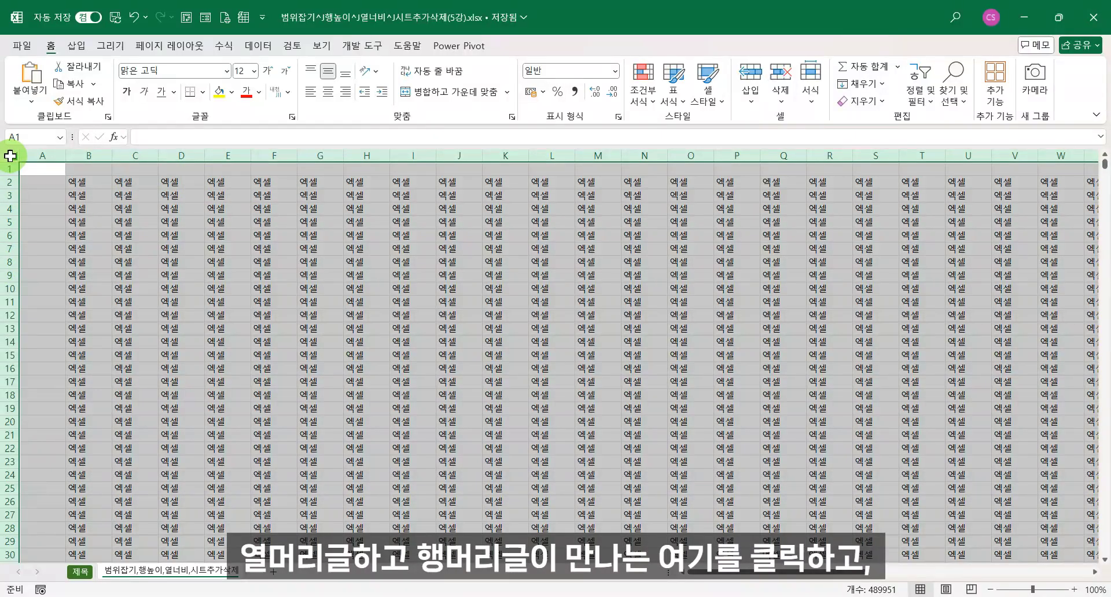
{"action": "key", "text": "Delete"}
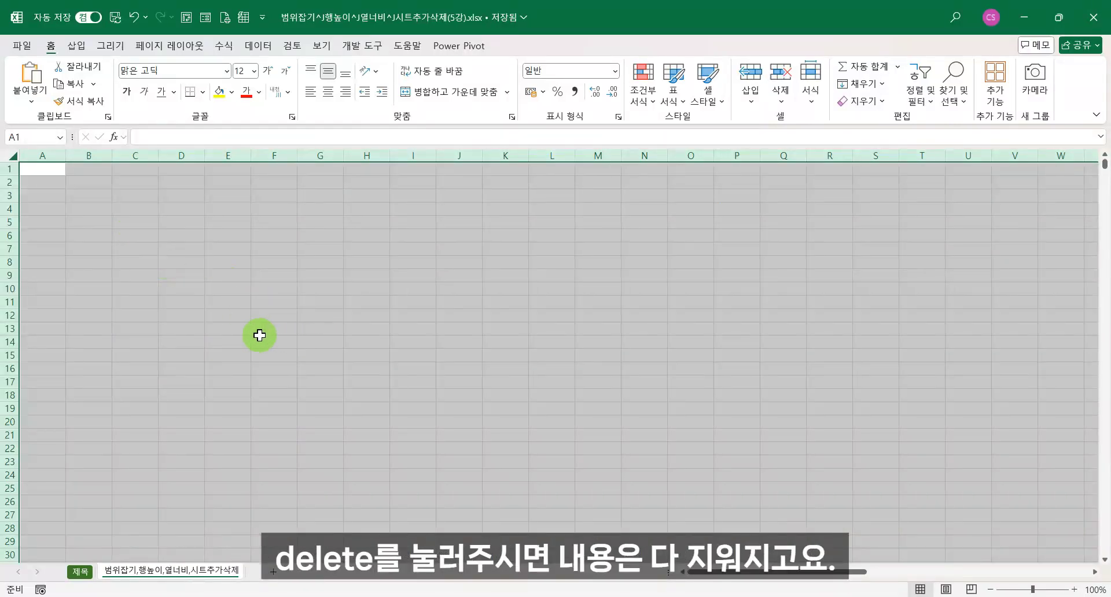
{"action": "left_click", "coordinate": [236, 286]}
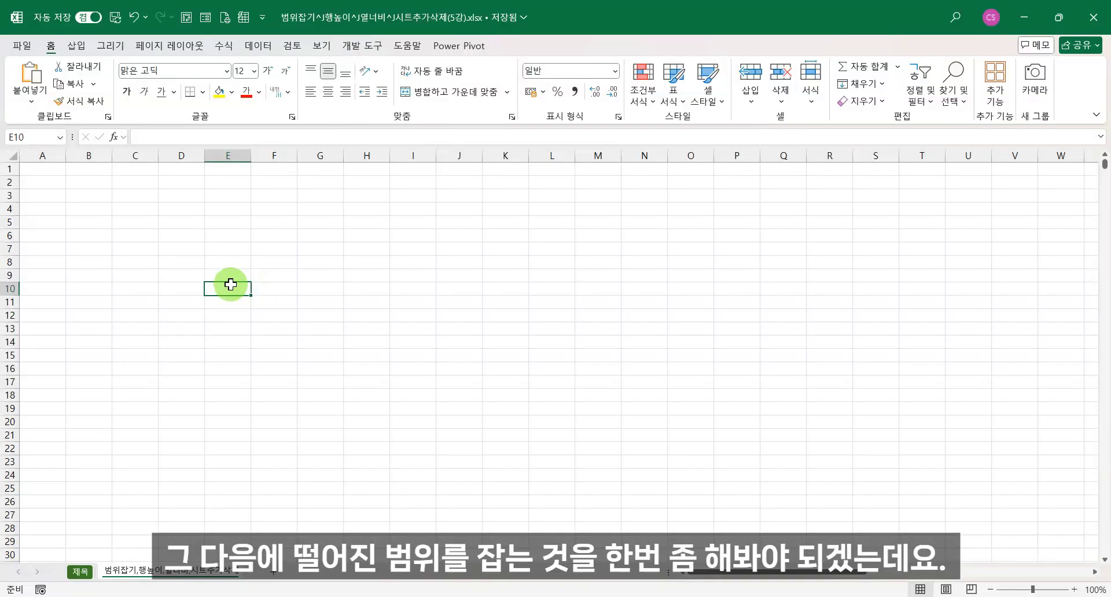
Fill the range B2:E18 with the text 엑셀 in a single entry
{"action": "left_click", "coordinate": [94, 179]}
{"action": "left_click_drag", "start_coordinate": [94, 180], "coordinate": [244, 393]}
{"action": "type", "text": "ㅇ"}
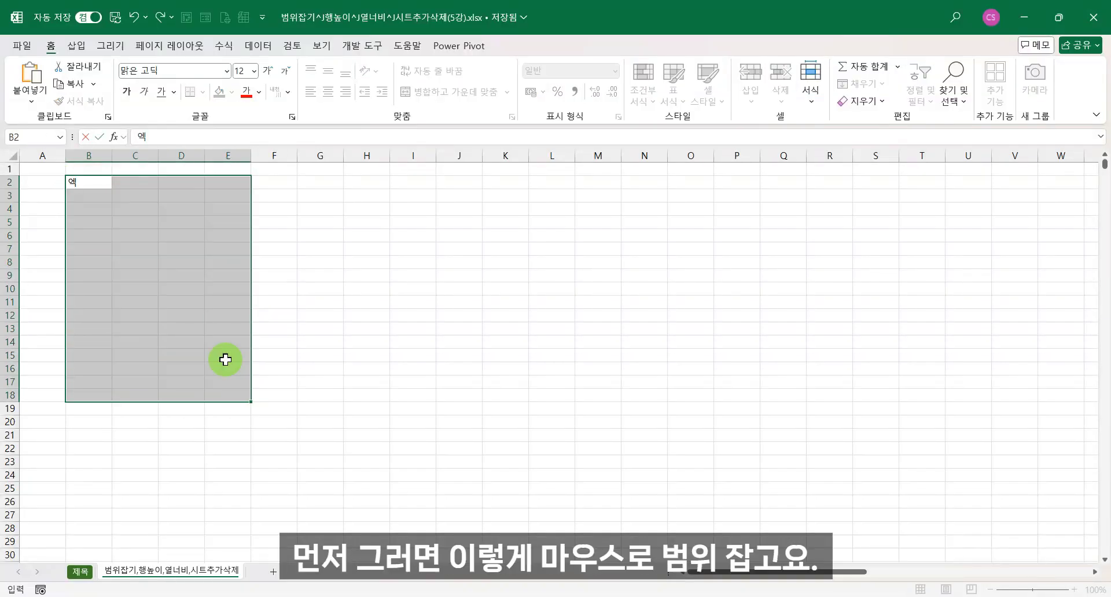
{"action": "type", "text": "셀"}
{"action": "key", "text": "ctrl+Return"}
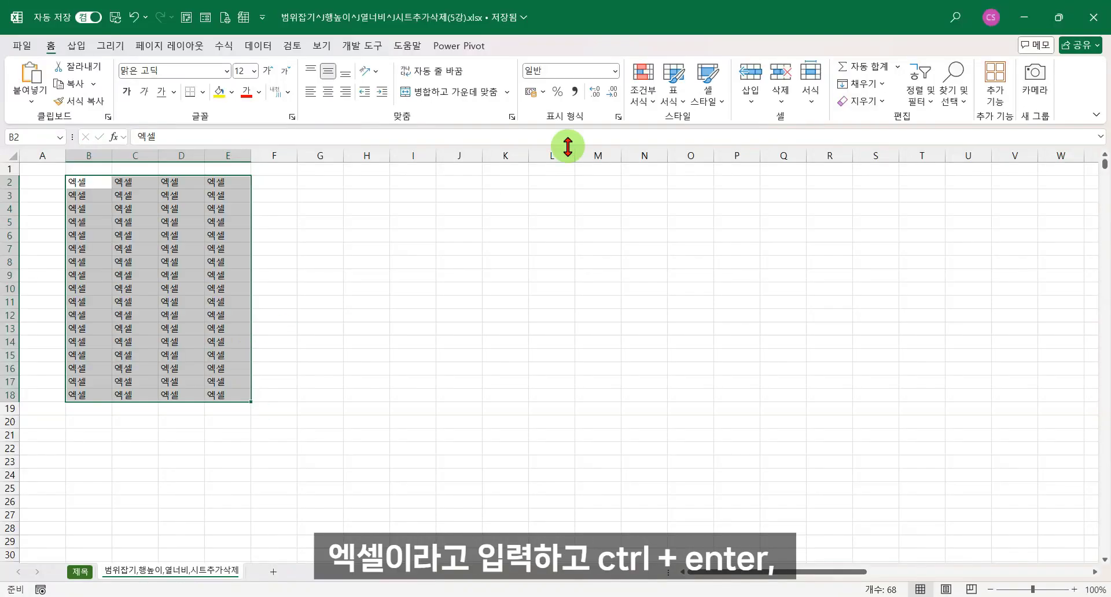
Fill the separate range J2:P14 with the text 엑셀 in a single entry
{"action": "left_click_drag", "start_coordinate": [447, 184], "coordinate": [457, 210]}
{"action": "left_click_drag", "start_coordinate": [654, 323], "coordinate": [750, 343]}
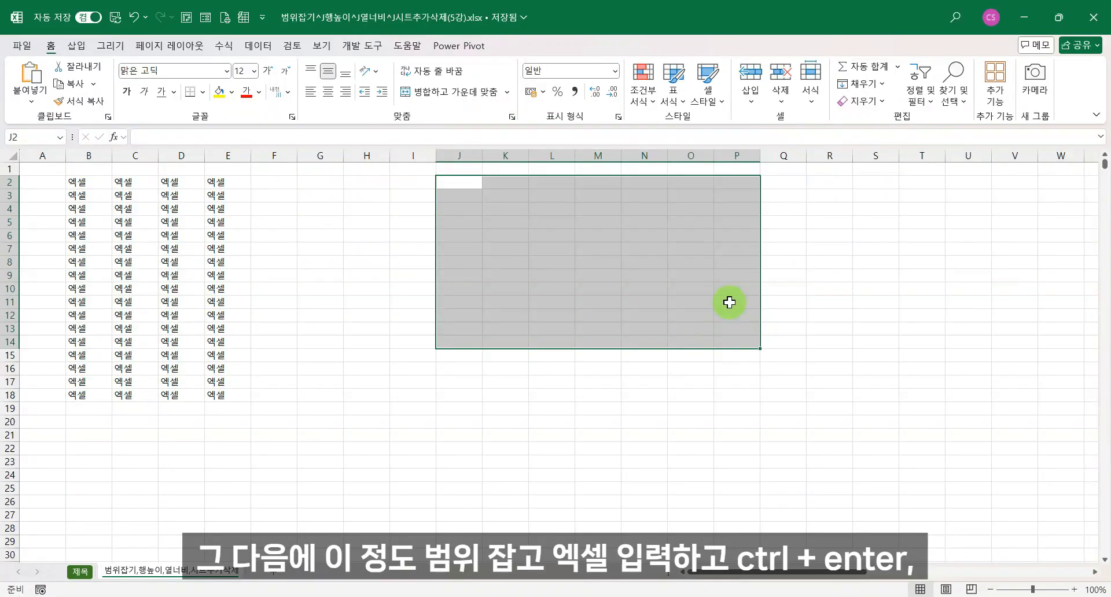
{"action": "type", "text": "엑셀"}
{"action": "key", "text": "ctrl+Return"}
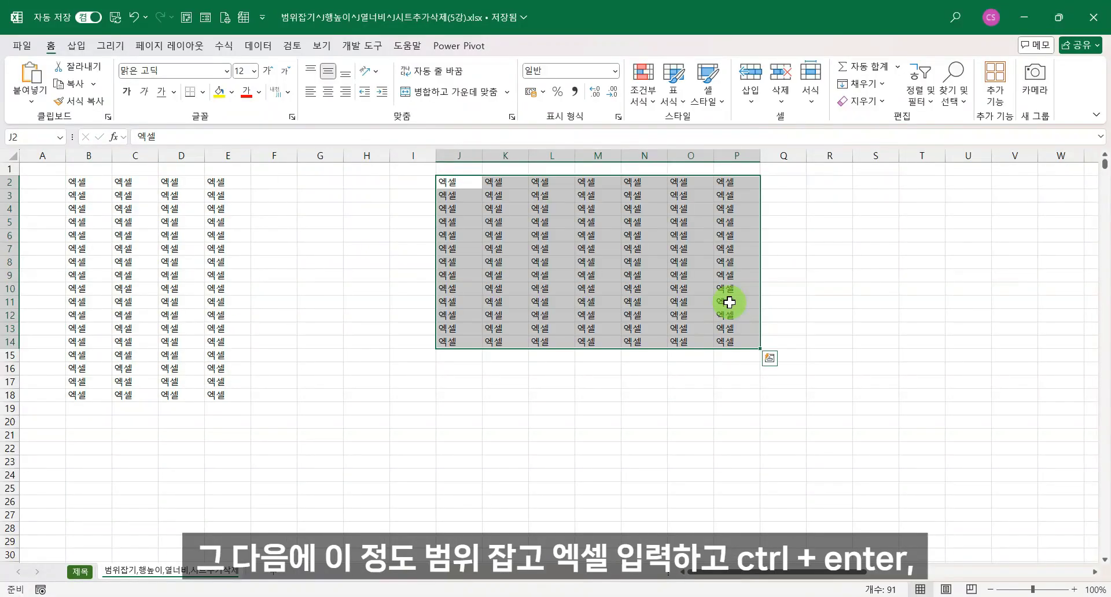
Fill a third separate block, J18:Q27, with the text 엑셀 in a single entry
{"action": "scroll", "coordinate": [499, 354], "scroll_direction": "down", "scroll_amount": 1}
{"action": "left_click_drag", "start_coordinate": [465, 358], "coordinate": [793, 453]}
{"action": "type", "text": "ㅇ"}
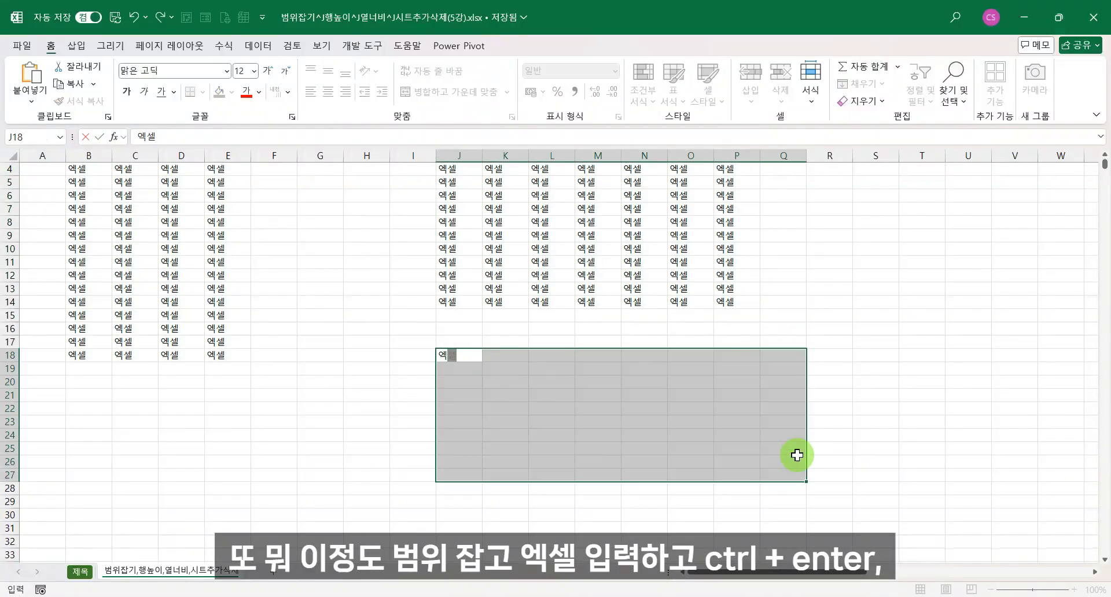
{"action": "type", "text": "셀"}
{"action": "key", "text": "ctrl+Return"}
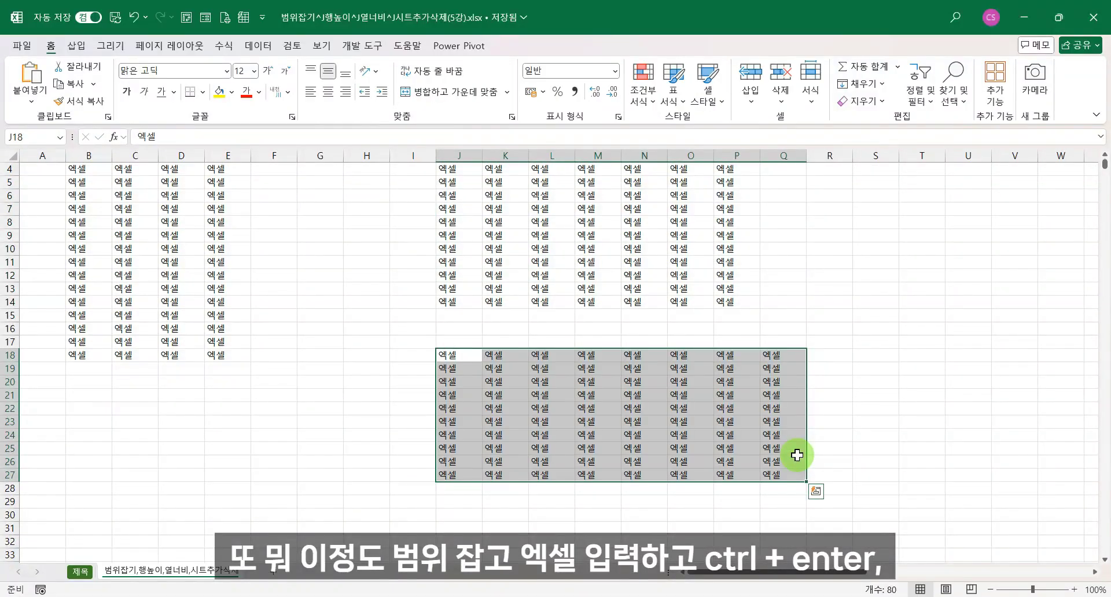
Select parts of the three filled blocks together, B2:D8, J2:M7 and J18:N25, then clear the selection
{"action": "left_click", "coordinate": [876, 274]}
{"action": "scroll", "coordinate": [549, 382], "scroll_direction": "up", "scroll_amount": 1}
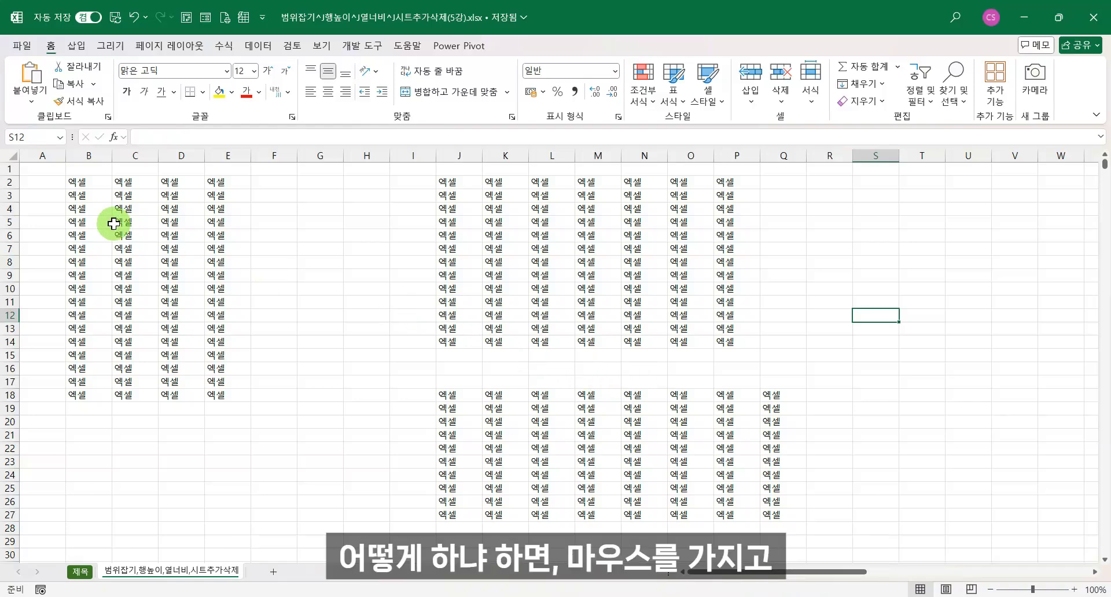
{"action": "left_click_drag", "start_coordinate": [81, 182], "coordinate": [165, 263]}
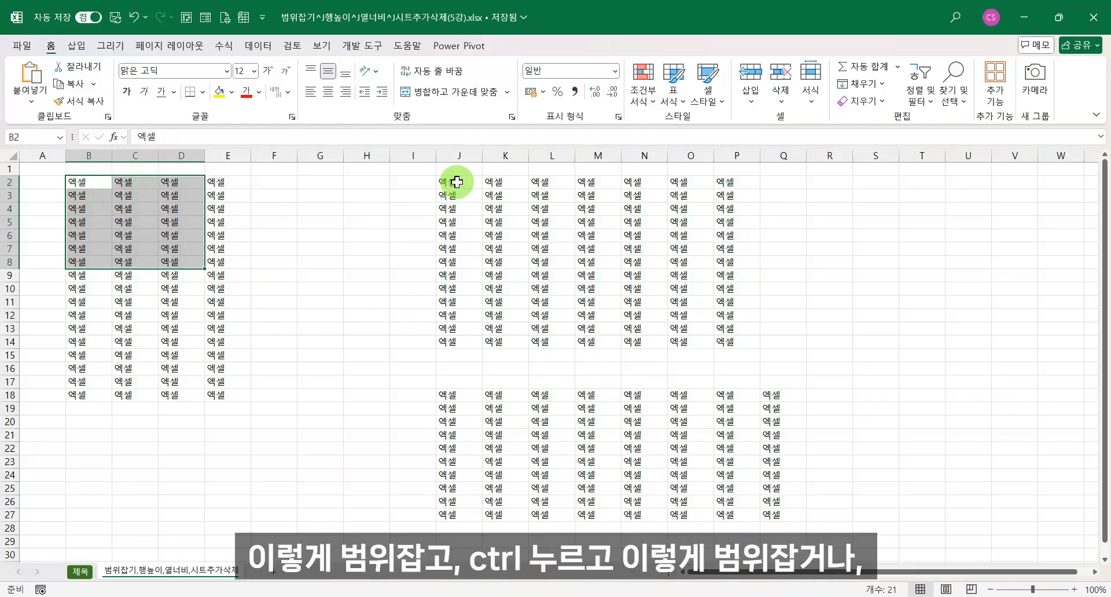
{"action": "left_click_drag", "start_coordinate": [449, 181], "coordinate": [449, 222]}
{"action": "left_click_drag", "start_coordinate": [548, 234], "coordinate": [602, 245]}
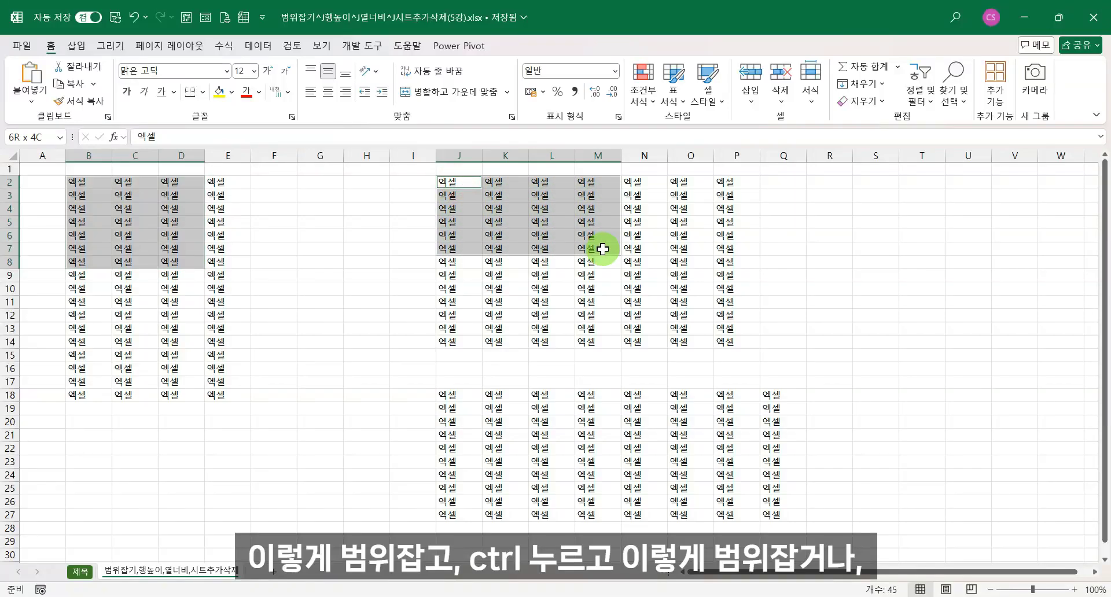
{"action": "left_click", "coordinate": [457, 399], "text": "ctrl"}
{"action": "left_click_drag", "start_coordinate": [457, 398], "coordinate": [668, 490]}
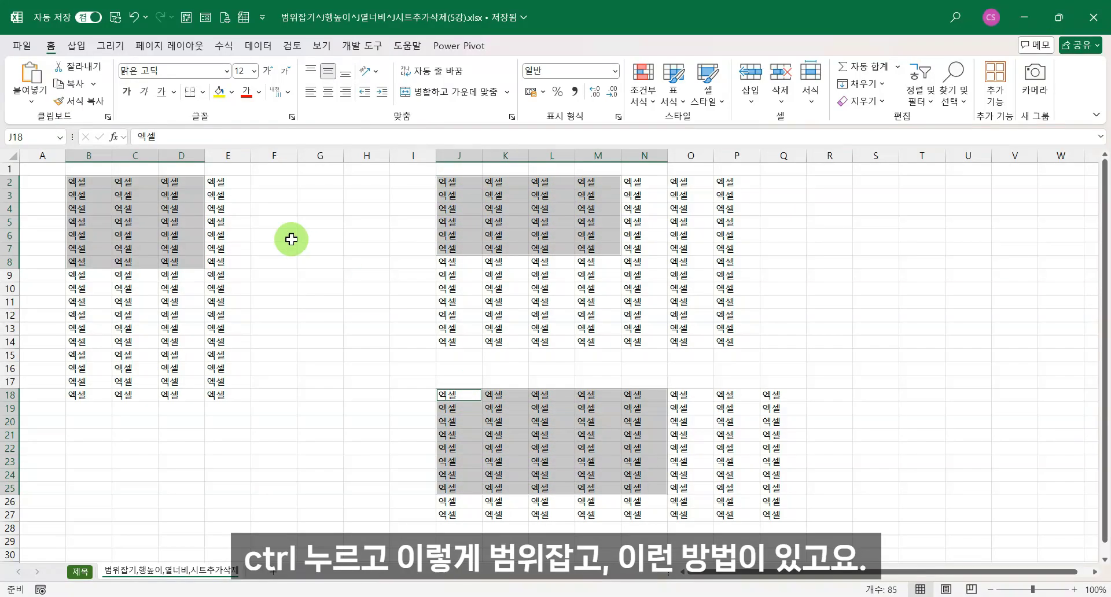
{"action": "left_click", "coordinate": [351, 286]}
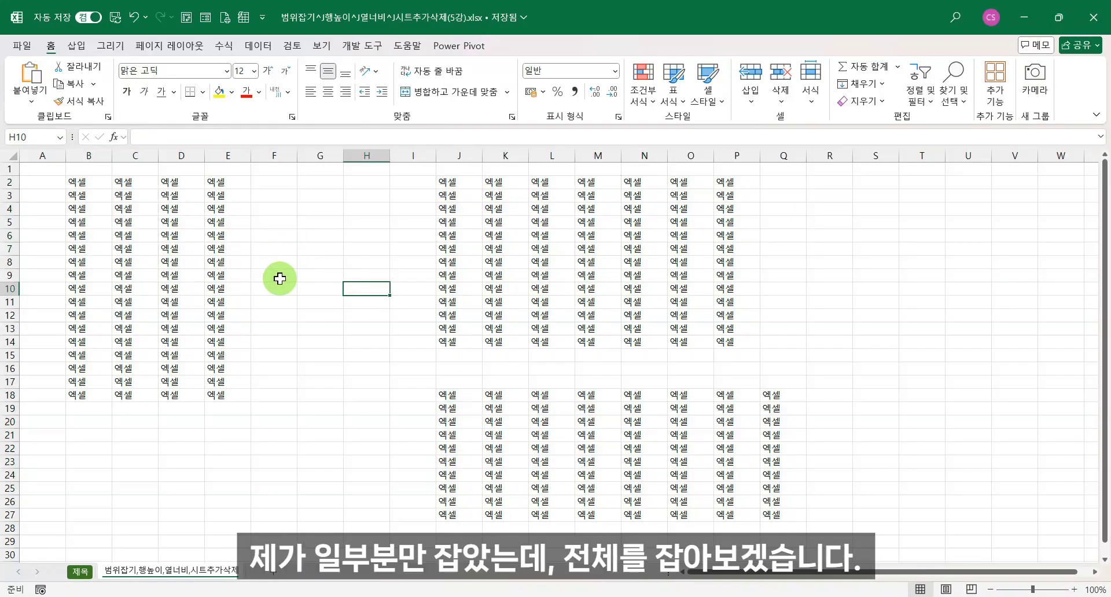
Select the three complete blocks B2:E18, J2:P14 and J18:Q27 together, then clear the selection
{"action": "left_click_drag", "start_coordinate": [81, 180], "coordinate": [220, 395]}
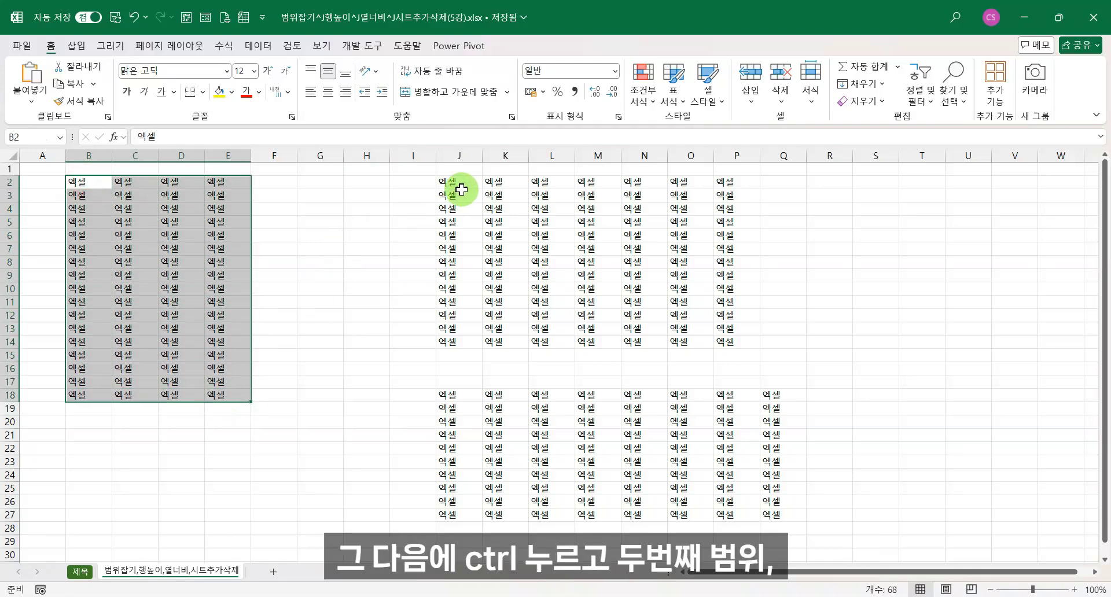
{"action": "left_click_drag", "start_coordinate": [461, 181], "coordinate": [725, 339]}
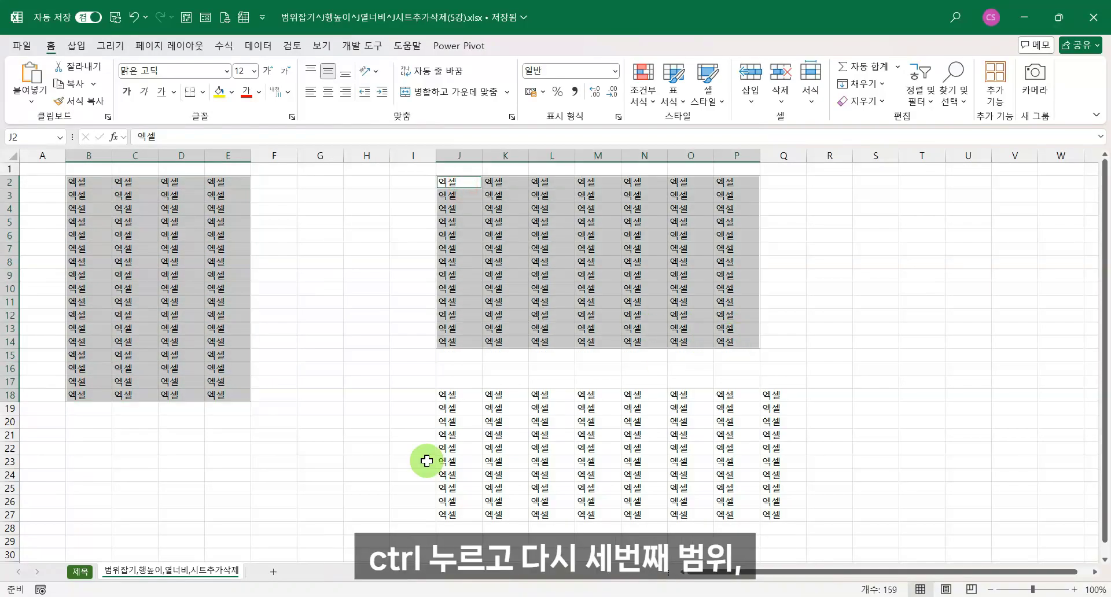
{"action": "left_click_drag", "start_coordinate": [441, 400], "coordinate": [772, 517]}
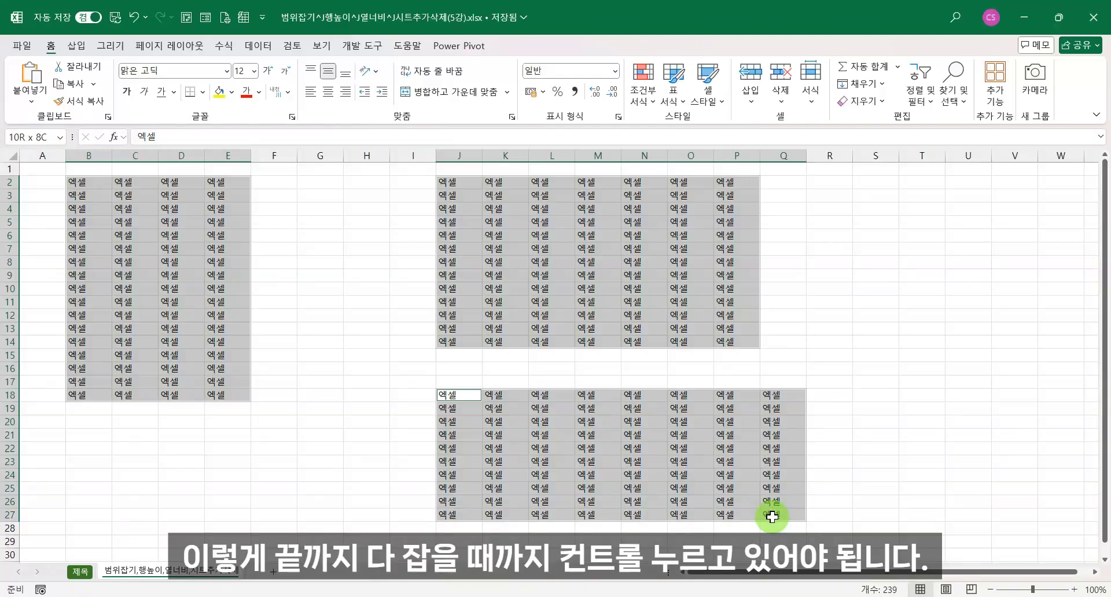
{"action": "left_click_drag", "start_coordinate": [772, 516], "coordinate": [772, 517]}
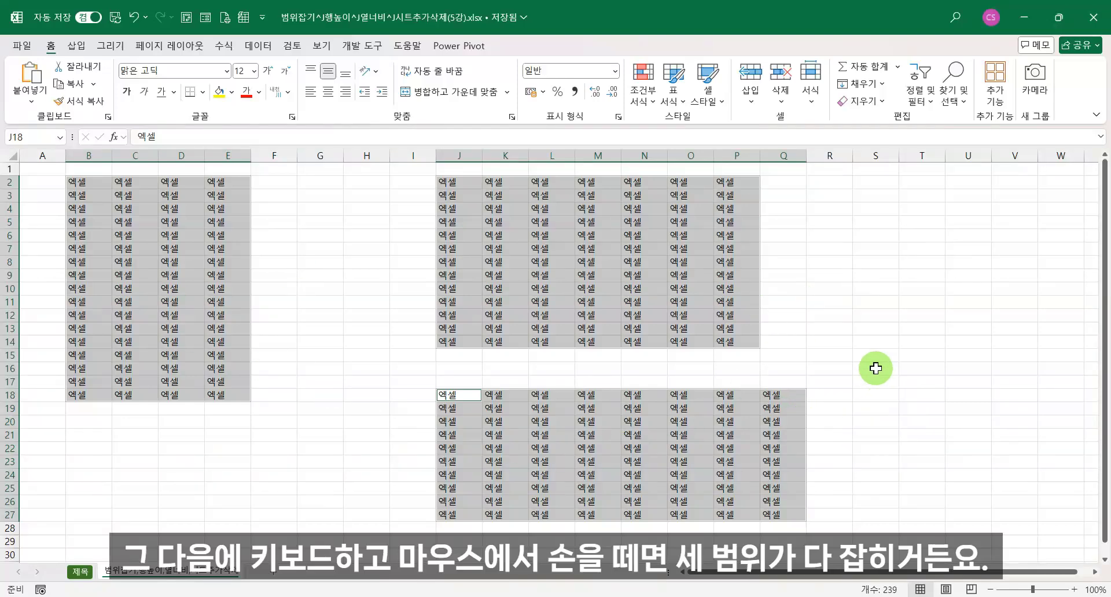
{"action": "left_click", "coordinate": [870, 315]}
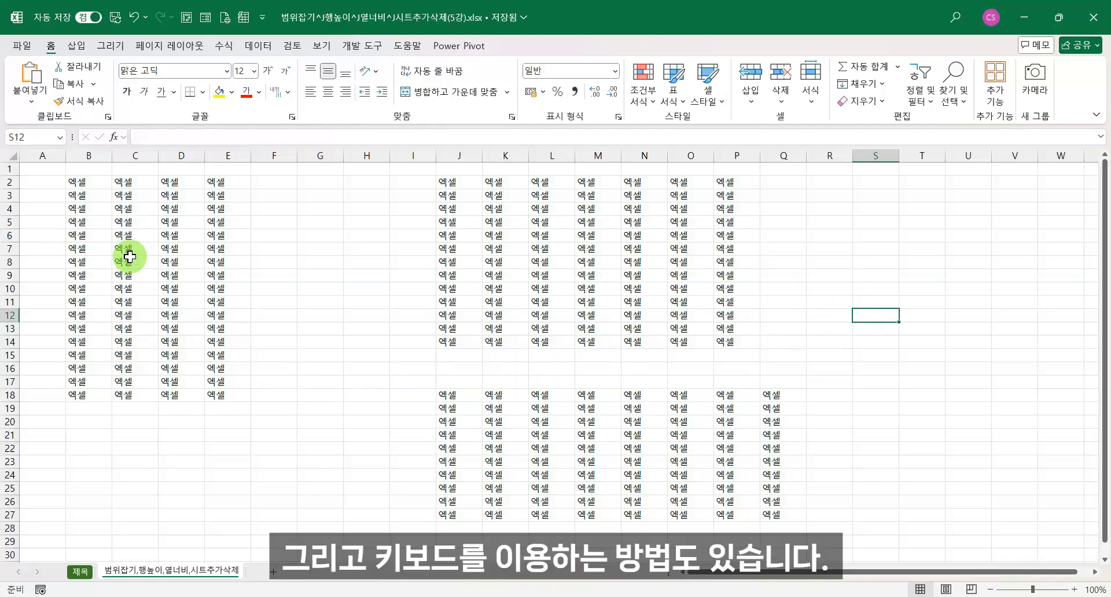
Select all three blocks together again, extending each from its first cell, B2, J2 and J18, to the edges of its data, then deselect
{"action": "left_click", "coordinate": [86, 184]}
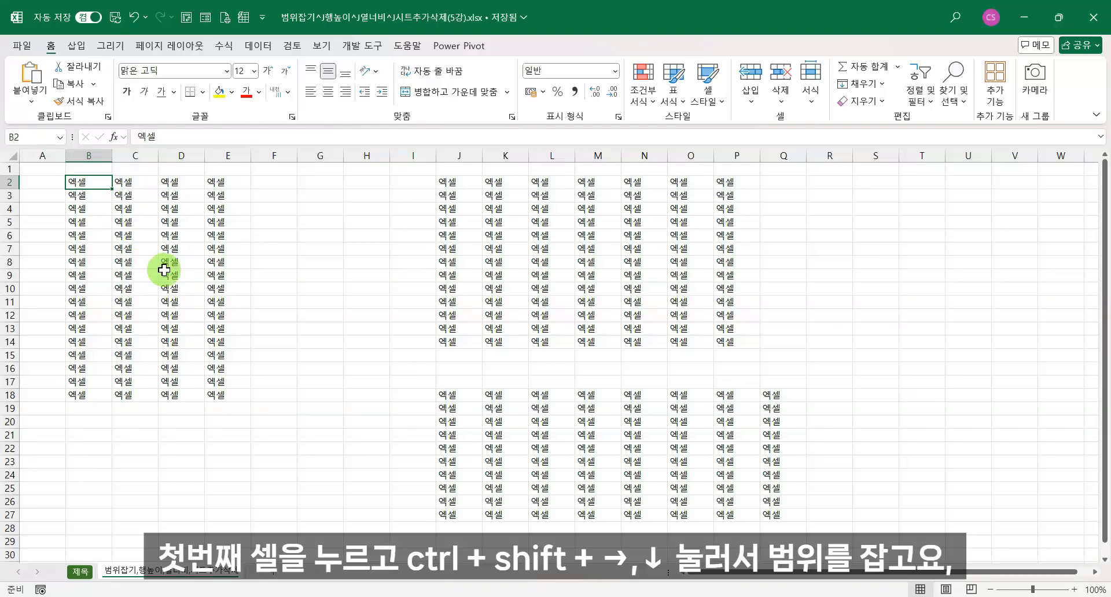
{"action": "key", "text": "ctrl+shift+Right"}
{"action": "key", "text": "ctrl+shift+Down"}
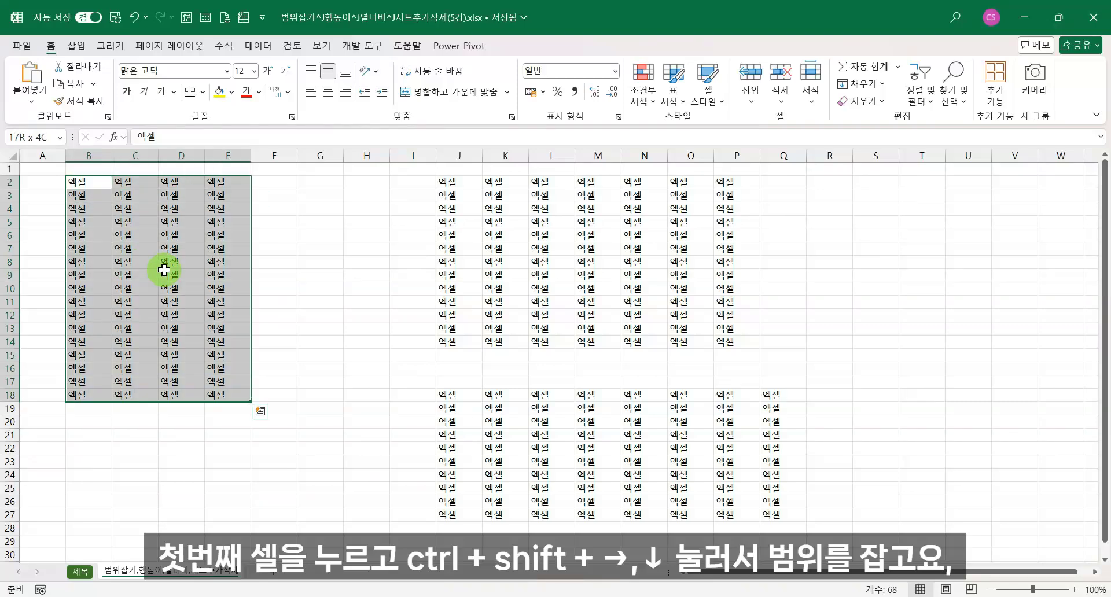
{"action": "left_click", "coordinate": [463, 186], "text": "ctrl"}
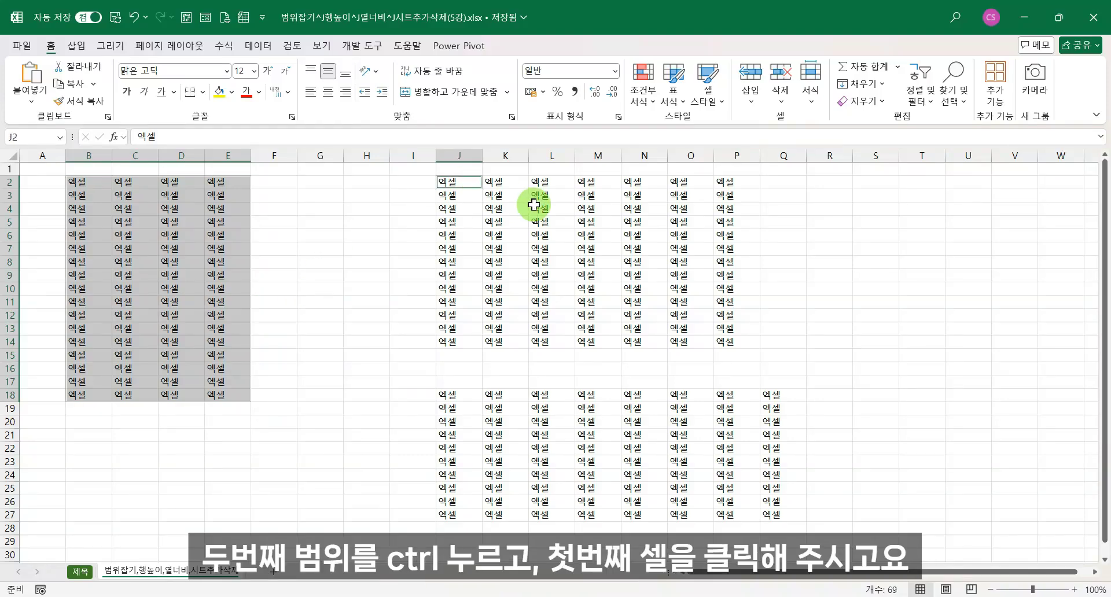
{"action": "key", "text": "ctrl+shift+Right"}
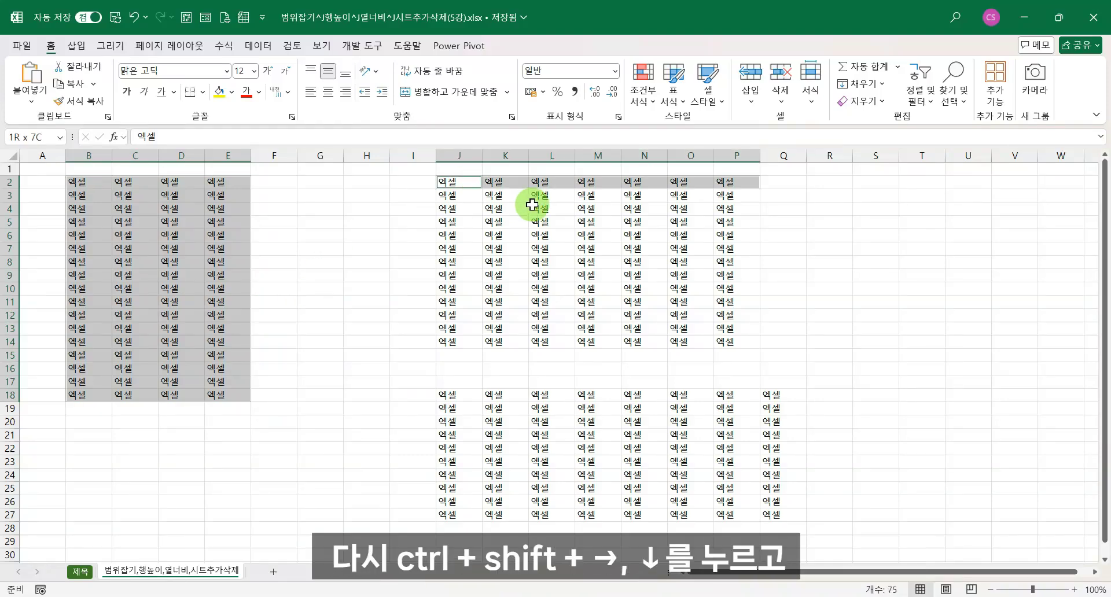
{"action": "key", "text": "ctrl+shift+Down"}
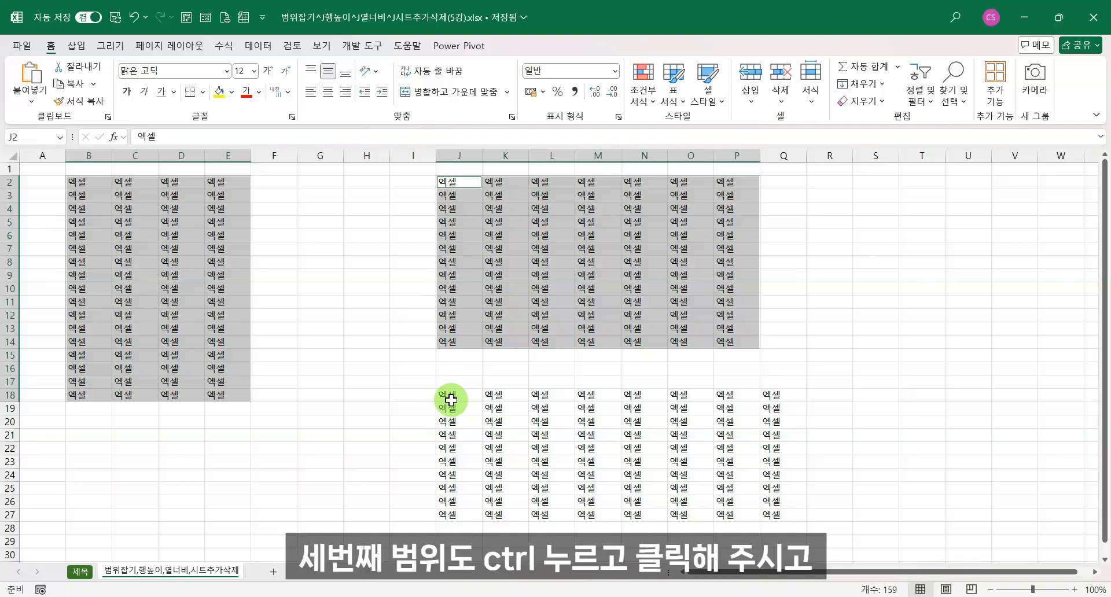
{"action": "left_click", "coordinate": [467, 395], "text": "ctrl"}
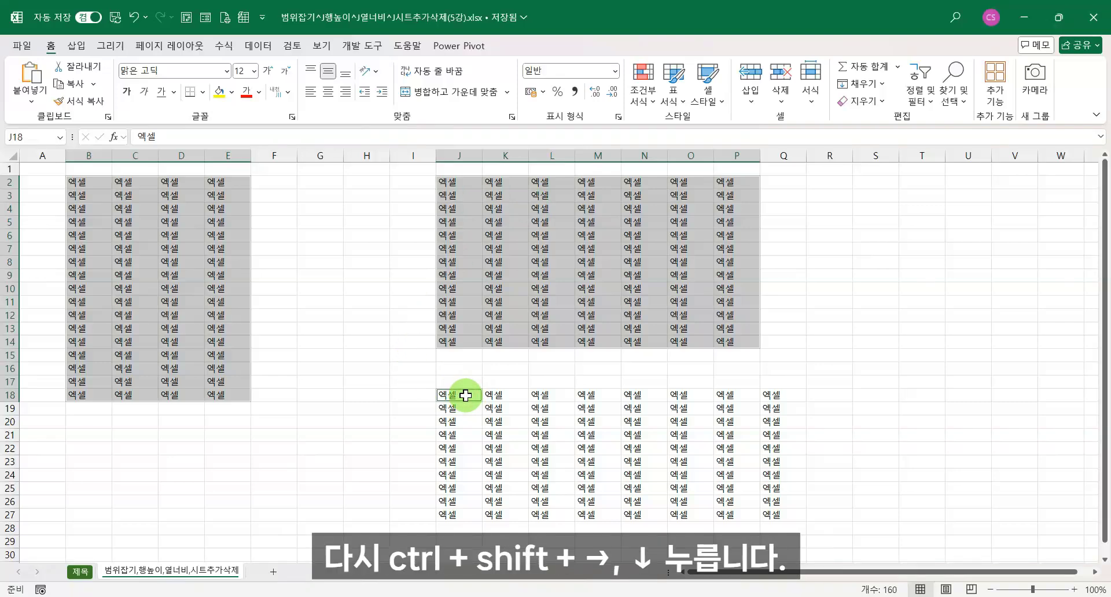
{"action": "key", "text": "ctrl+shift+Right"}
{"action": "key", "text": "ctrl+shift+Down"}
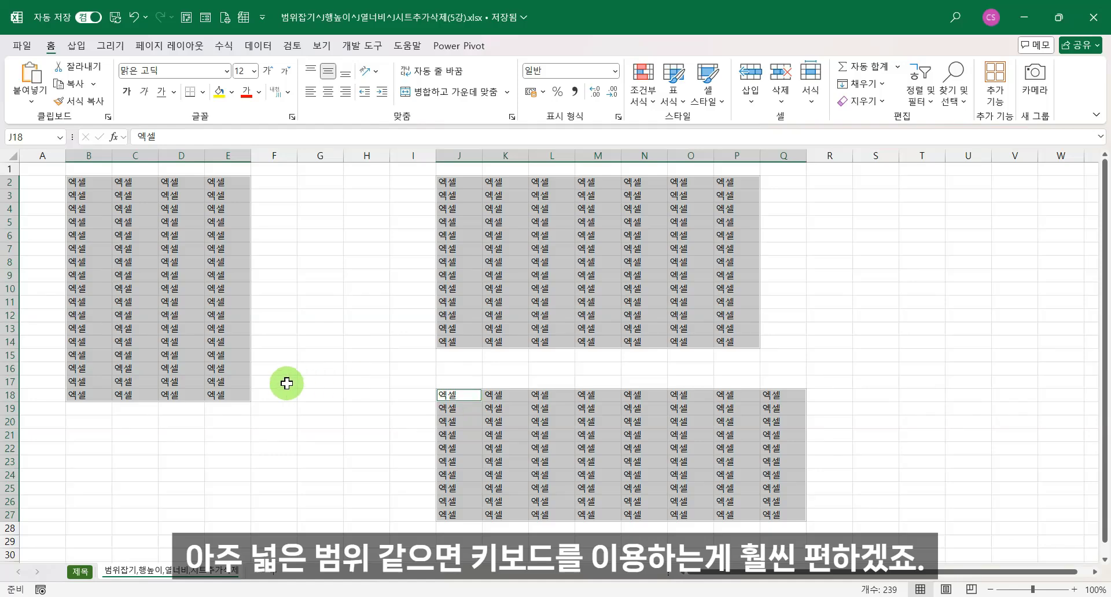
{"action": "left_click", "coordinate": [347, 353]}
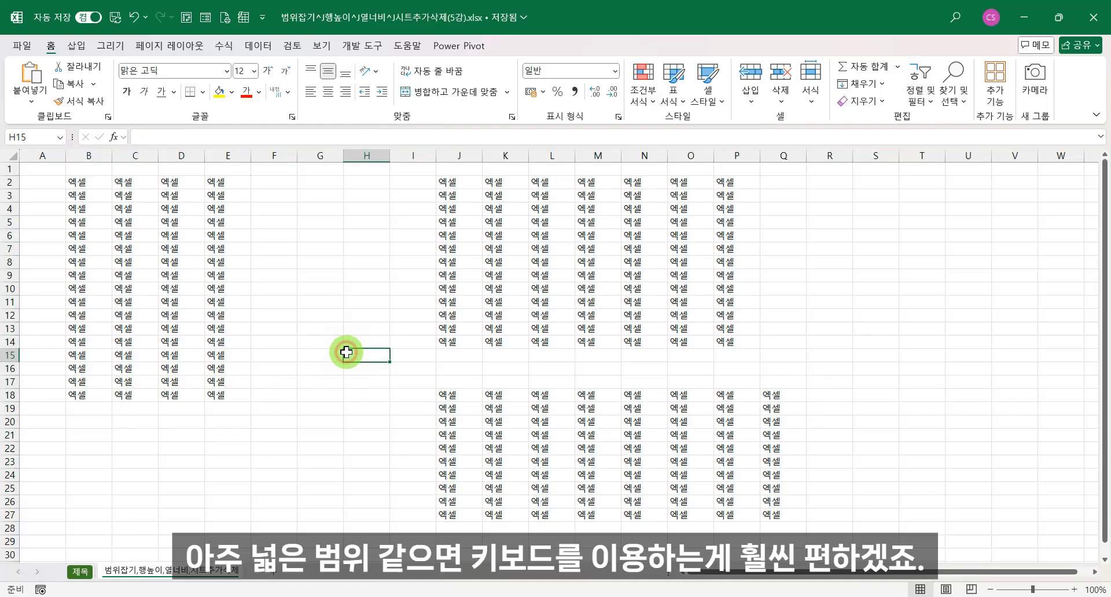
Select the entire worksheet and delete the contents of all three blocks
{"action": "left_click", "coordinate": [17, 154]}
{"action": "key", "text": "Delete"}
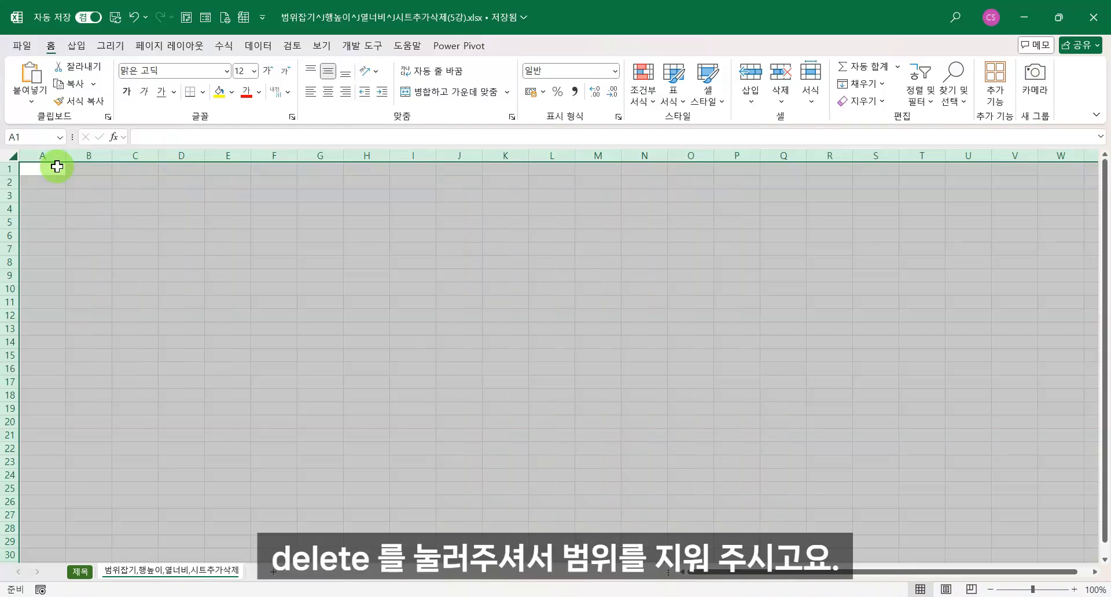
{"action": "left_click", "coordinate": [191, 235]}
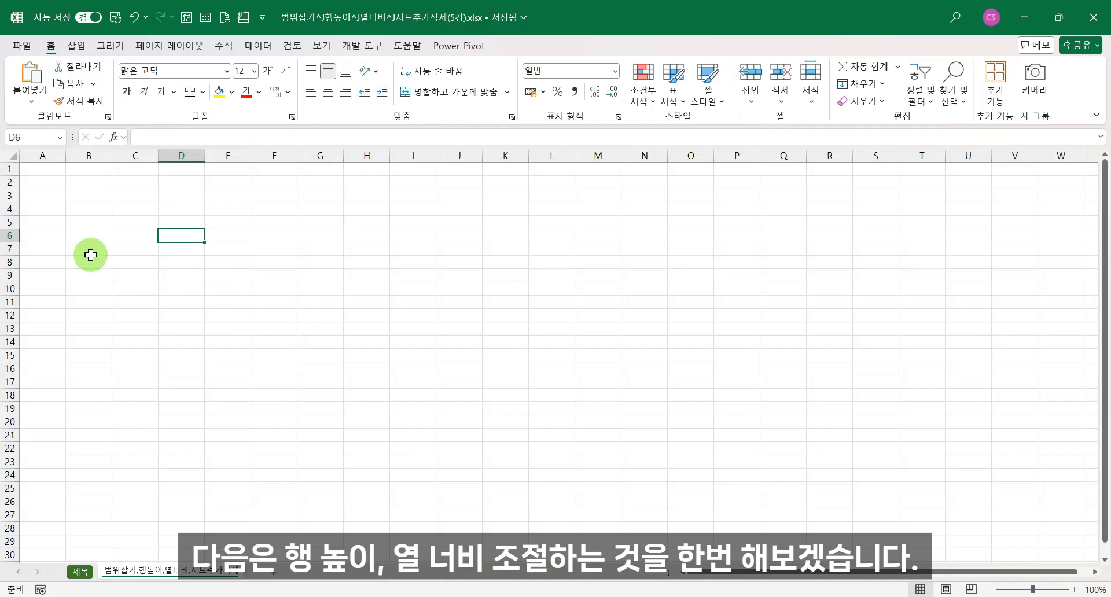
Enter 대한민국 만세 in cell A2 and 한강이 노벨상을 수상하였습니다 in cell B2
{"action": "left_click", "coordinate": [48, 182]}
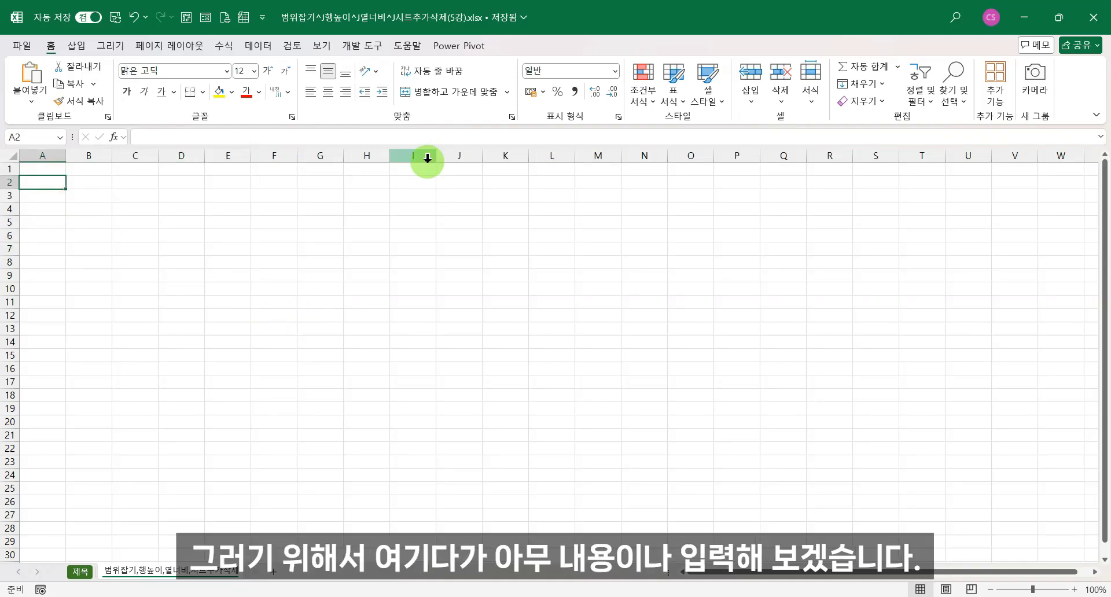
{"action": "type", "text": "대한"}
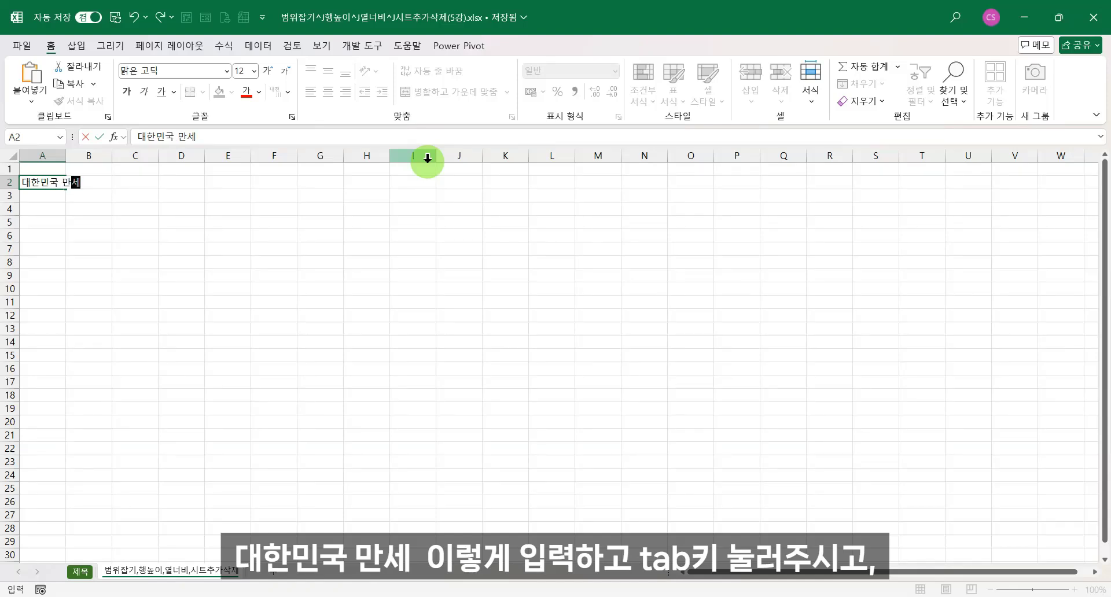
{"action": "type", "text": "민국 만세"}
{"action": "key", "text": "Tab"}
{"action": "type", "text": "한"}
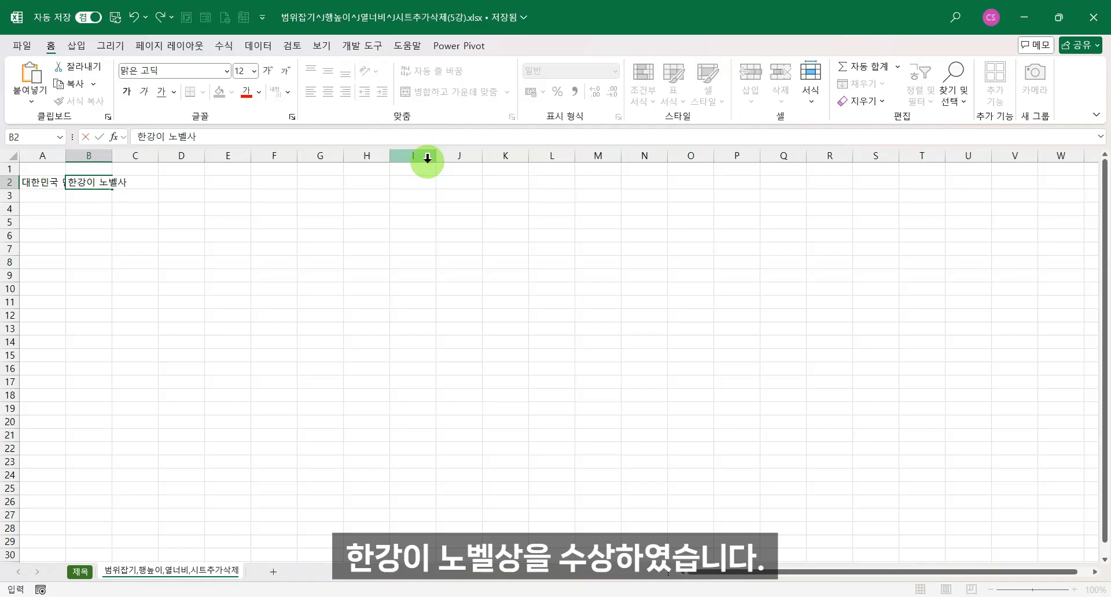
{"action": "type", "text": "강이 노벨상을 수상하였습니다"}
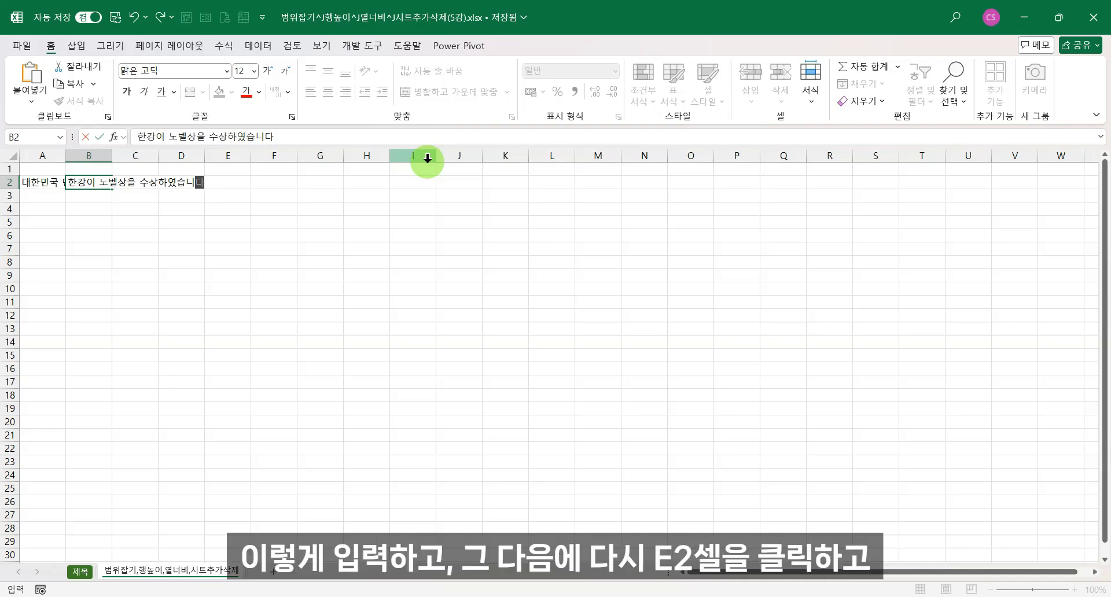
{"action": "key", "text": "Tab"}
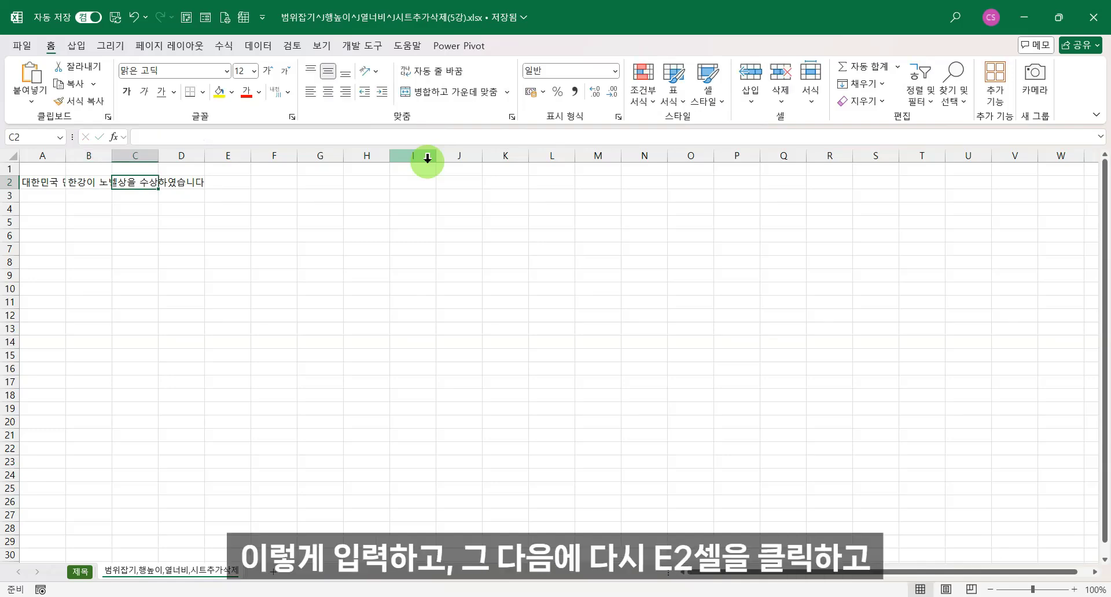
Enter the text 엑셀 in cell E2
{"action": "left_click", "coordinate": [228, 180]}
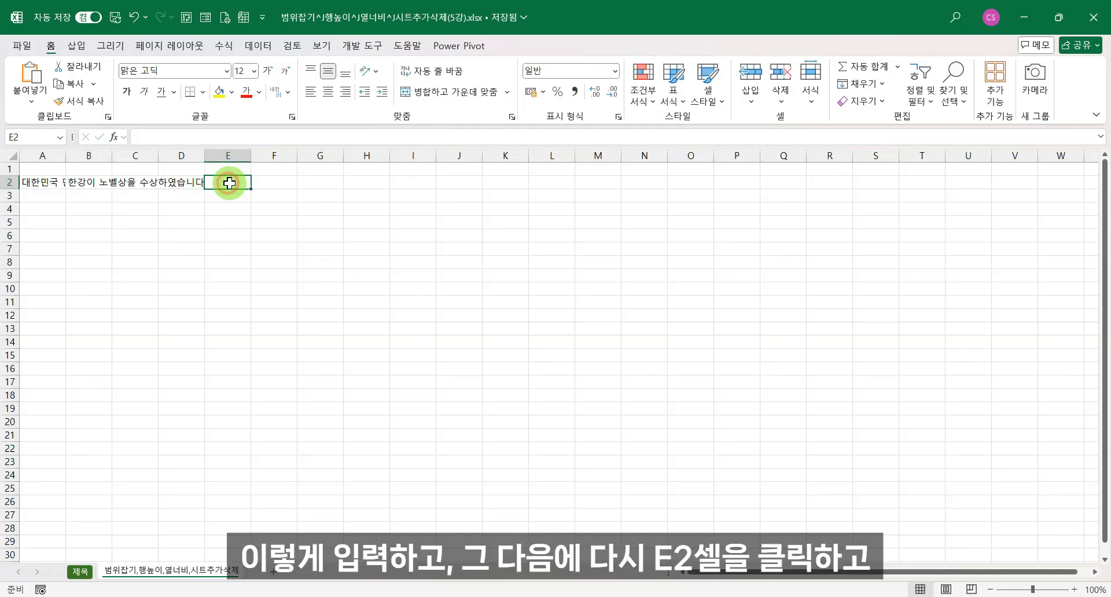
{"action": "type", "text": "엑셀"}
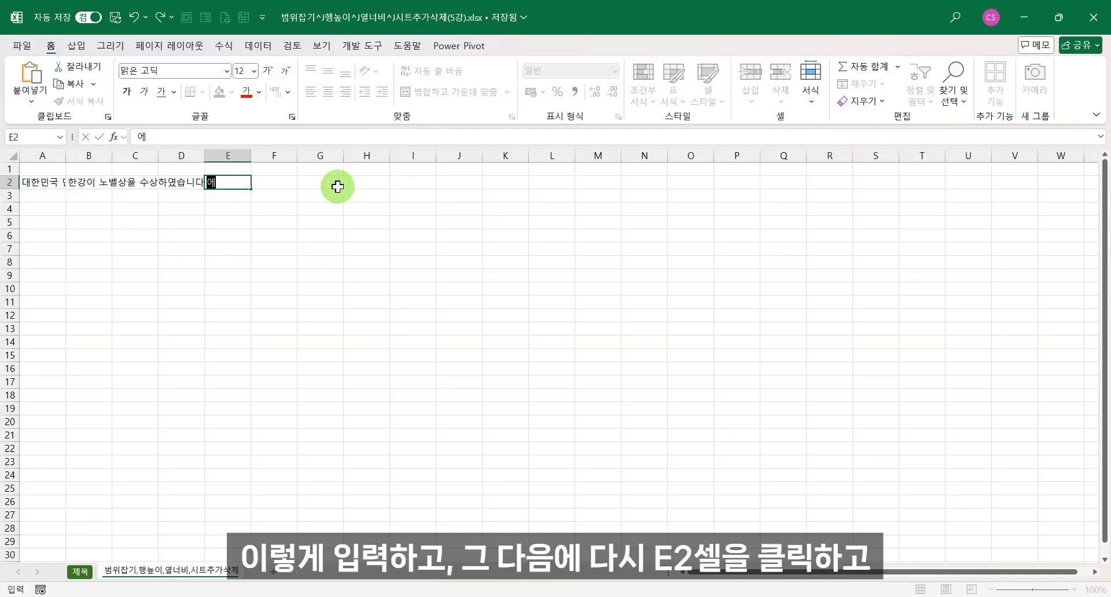
{"action": "key", "text": "Return"}
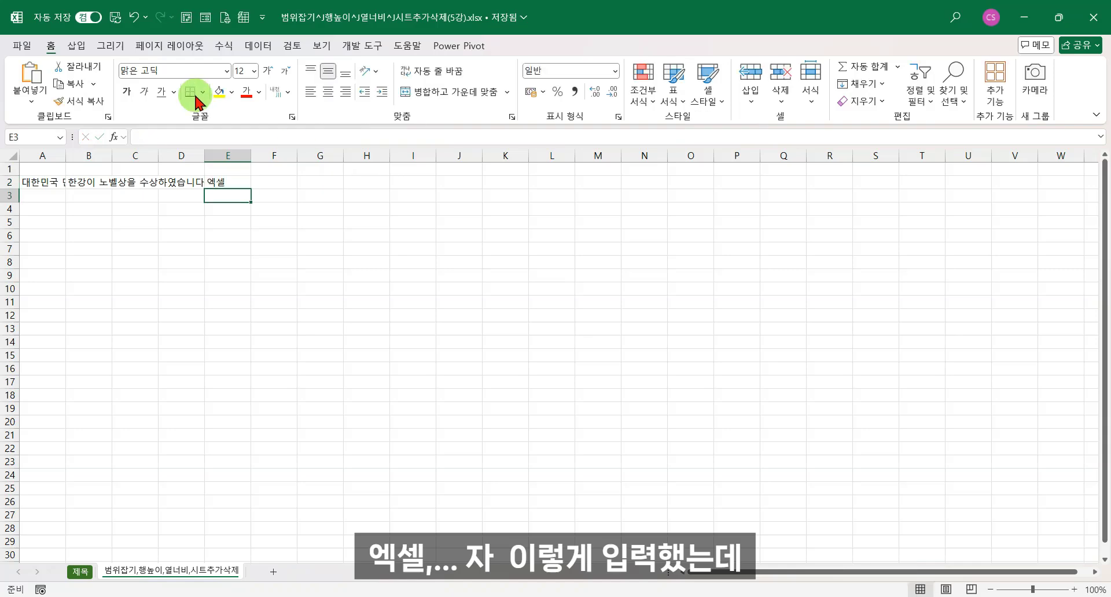
AutoFit the widths of columns A and B to their text in row 2
{"action": "left_click", "coordinate": [34, 184]}
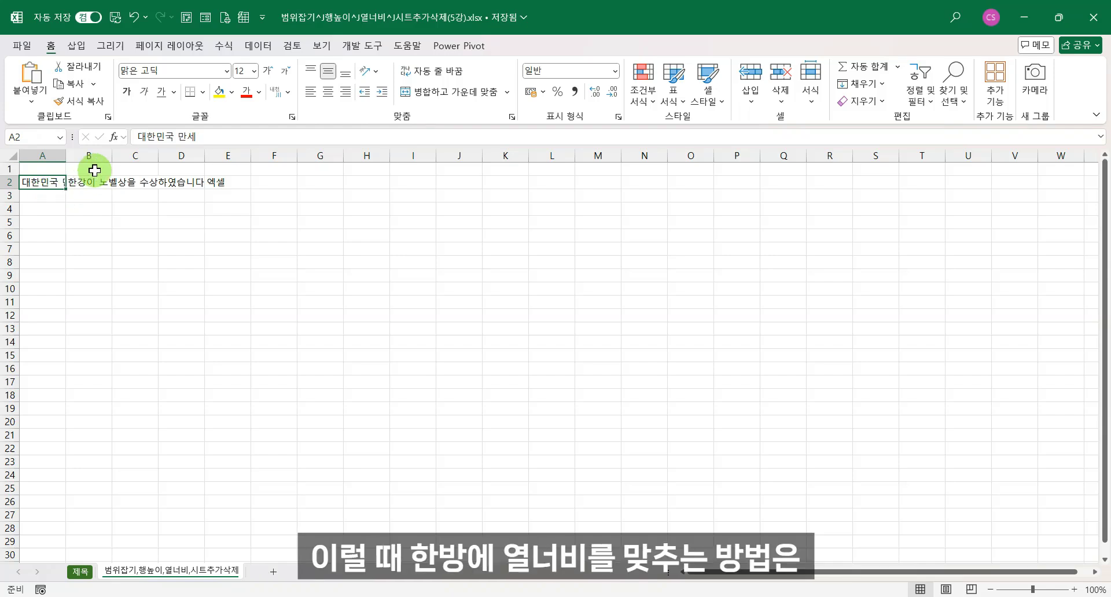
{"action": "double_click", "coordinate": [66, 155]}
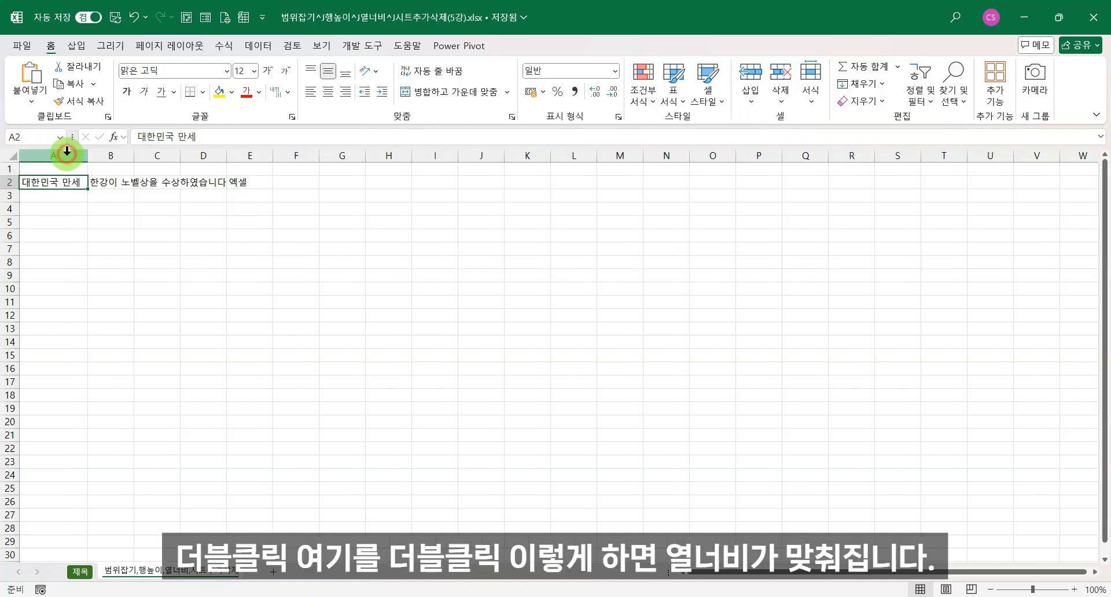
{"action": "double_click", "coordinate": [134, 156]}
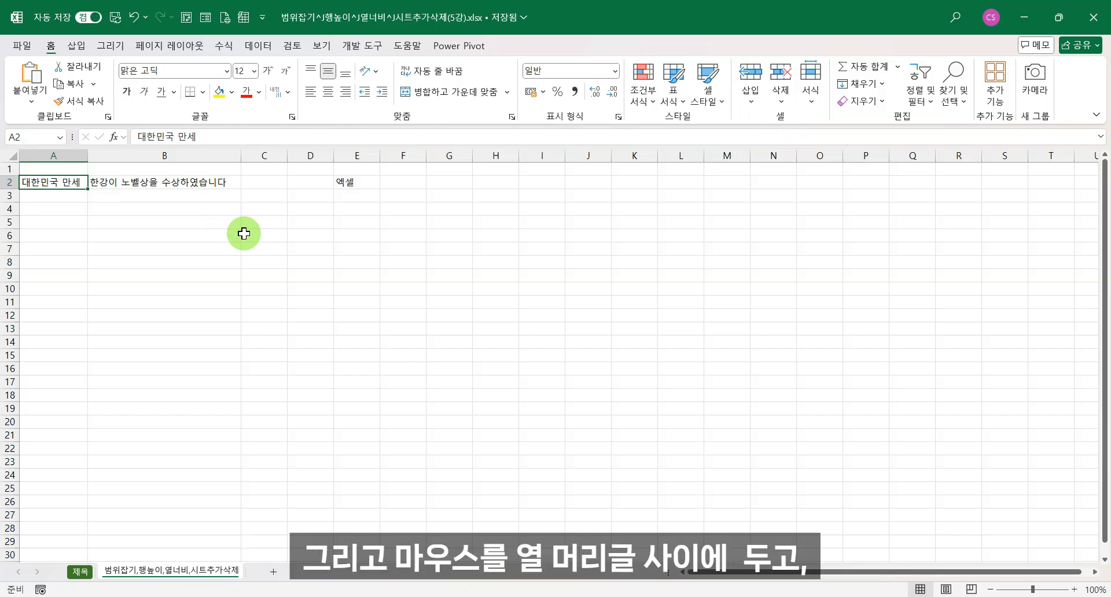
Manually widen column A, narrow column B, widen column E slightly, and make rows 1 and 2 a little taller
{"action": "left_click_drag", "start_coordinate": [88, 154], "coordinate": [197, 155]}
{"action": "left_click_drag", "start_coordinate": [349, 155], "coordinate": [239, 153]}
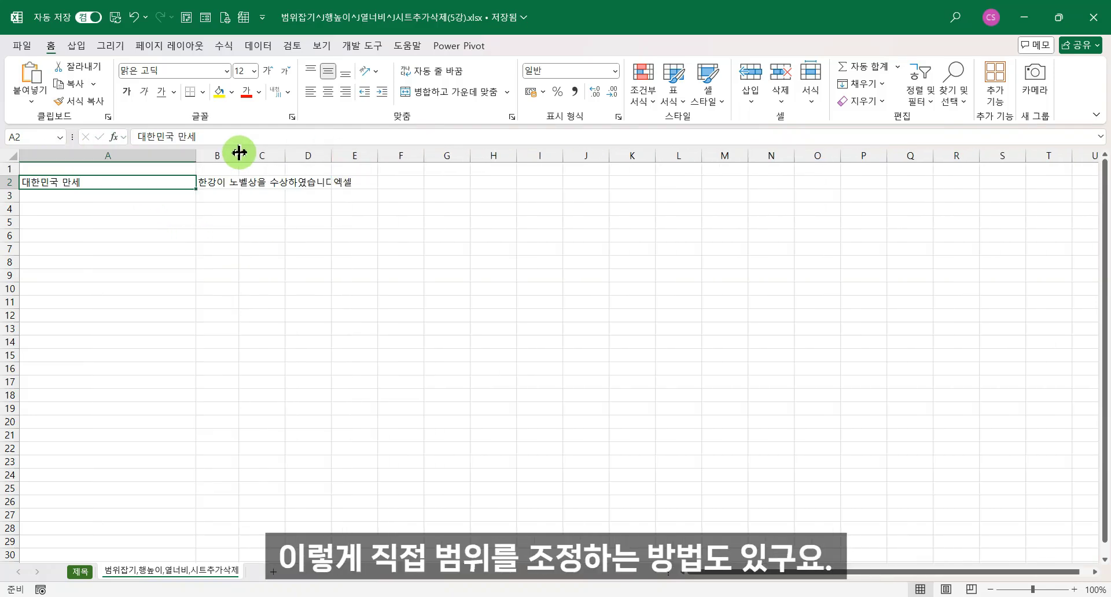
{"action": "mouse_move", "coordinate": [377, 155]}
{"action": "left_mouse_down"}
{"action": "mouse_move", "coordinate": [434, 157]}
{"action": "mouse_move", "coordinate": [345, 161]}
{"action": "mouse_move", "coordinate": [454, 157]}
{"action": "mouse_move", "coordinate": [380, 160]}
{"action": "left_mouse_up"}
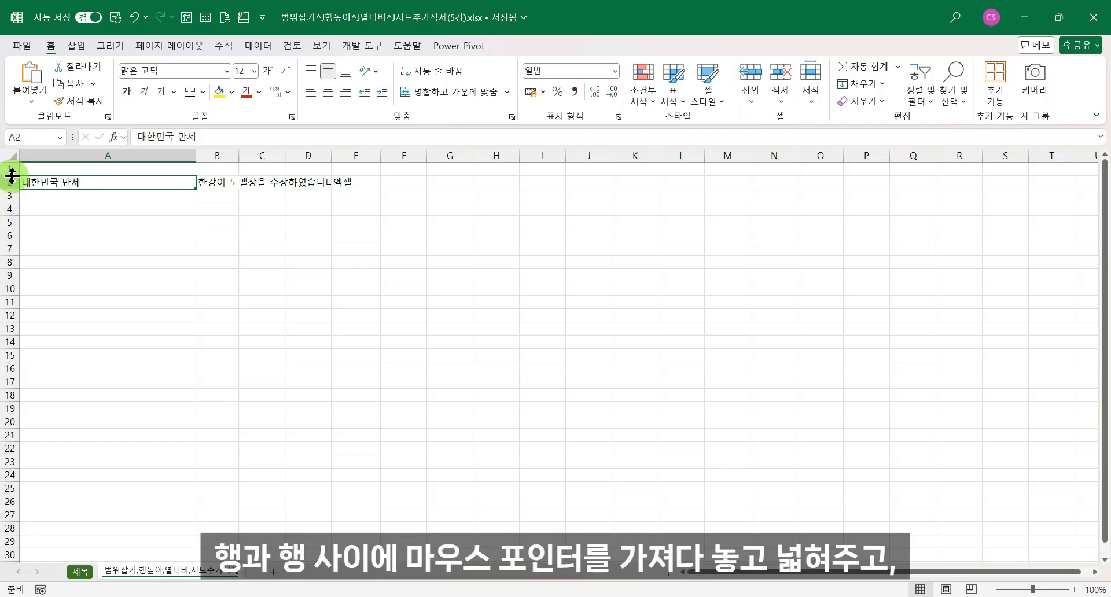
{"action": "mouse_move", "coordinate": [11, 175]}
{"action": "left_mouse_down"}
{"action": "mouse_move", "coordinate": [12, 247]}
{"action": "mouse_move", "coordinate": [11, 178]}
{"action": "left_mouse_up"}
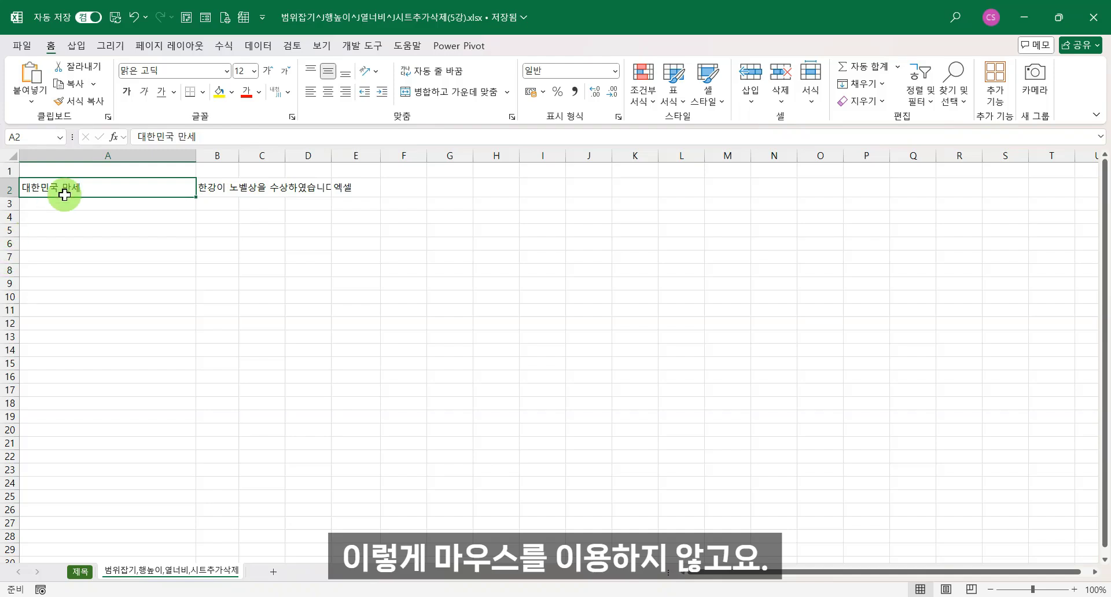
Set the width of column A to 20
{"action": "right_click", "coordinate": [111, 154]}
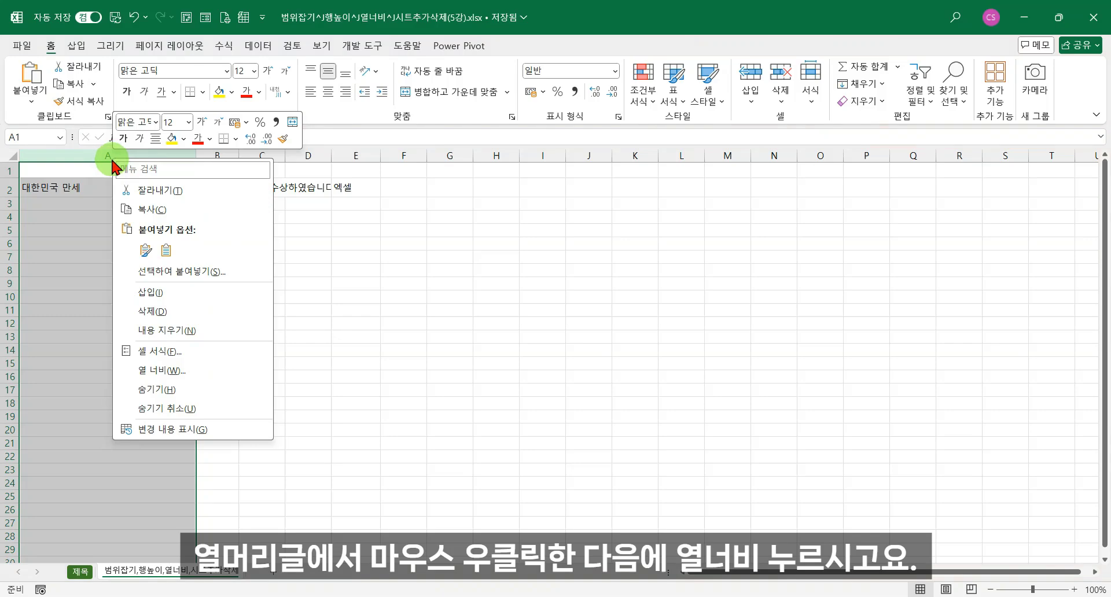
{"action": "left_click", "coordinate": [159, 370]}
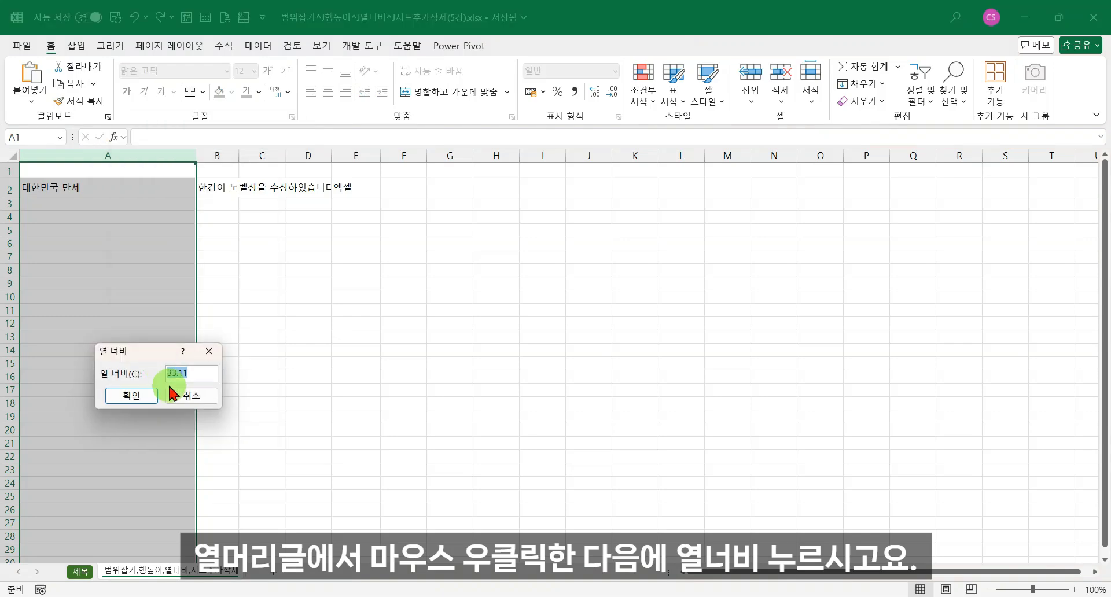
{"action": "type", "text": "20"}
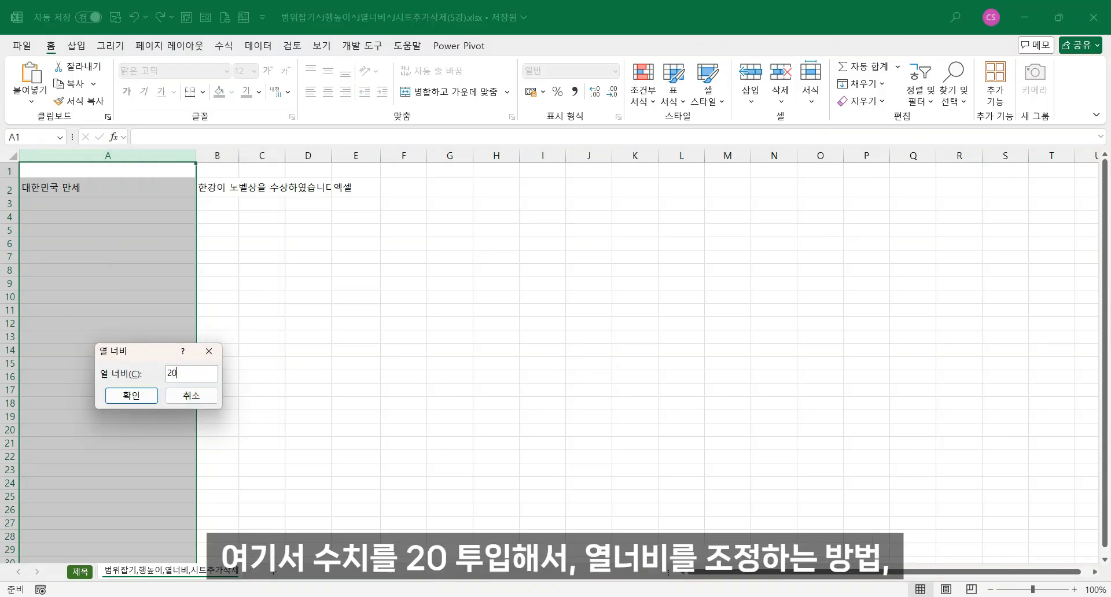
{"action": "key", "text": "Return"}
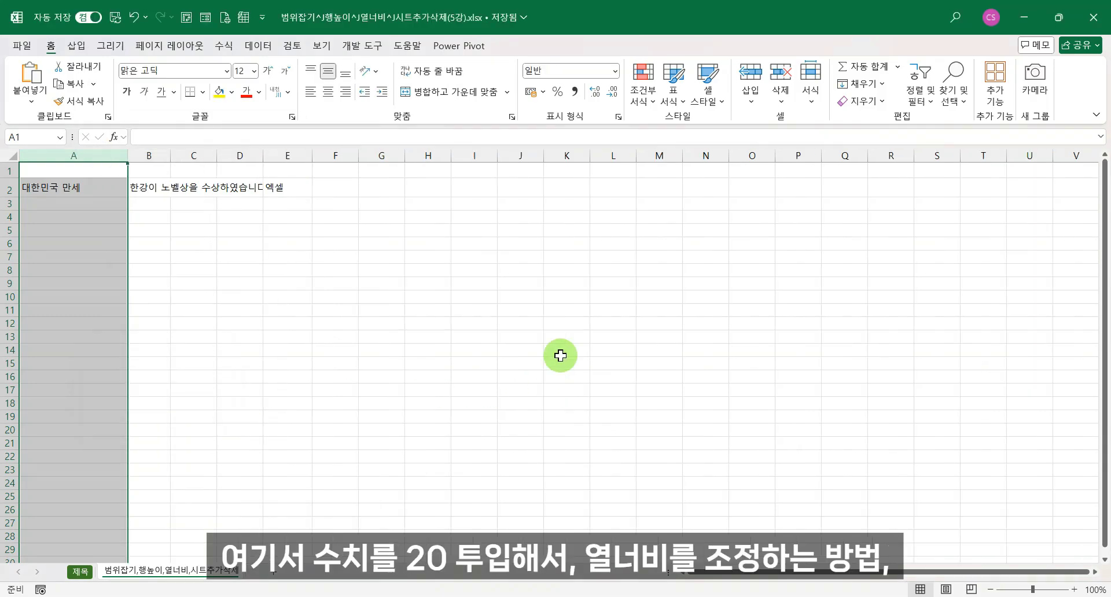
Set the width of column B to 30 and deselect the column
{"action": "left_click", "coordinate": [155, 153]}
{"action": "right_click", "coordinate": [156, 153]}
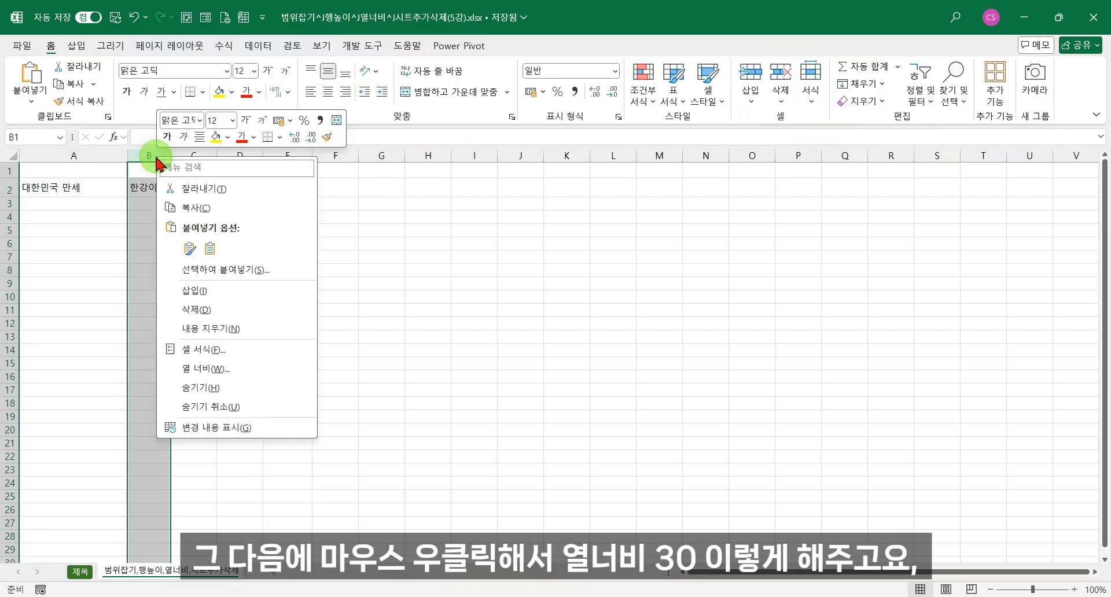
{"action": "left_click", "coordinate": [215, 370]}
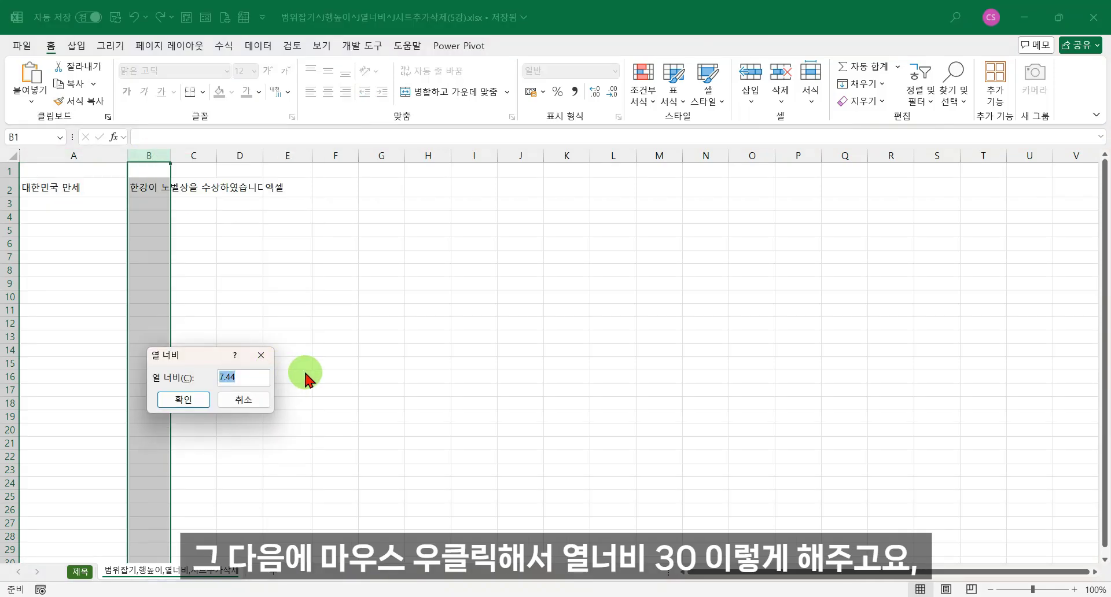
{"action": "type", "text": "30"}
{"action": "key", "text": "Return"}
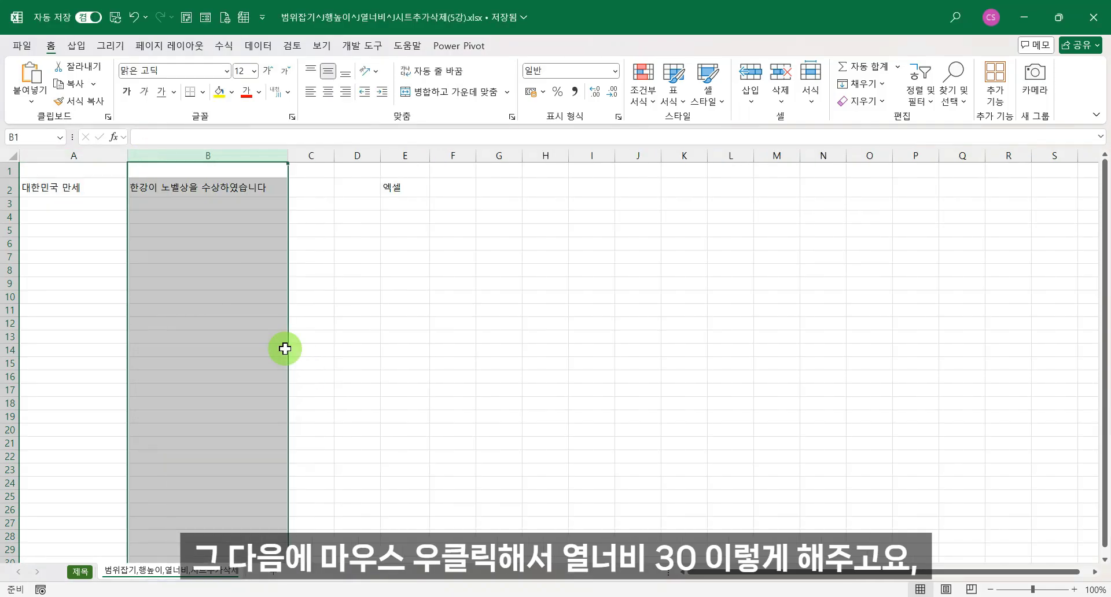
{"action": "left_click", "coordinate": [357, 337]}
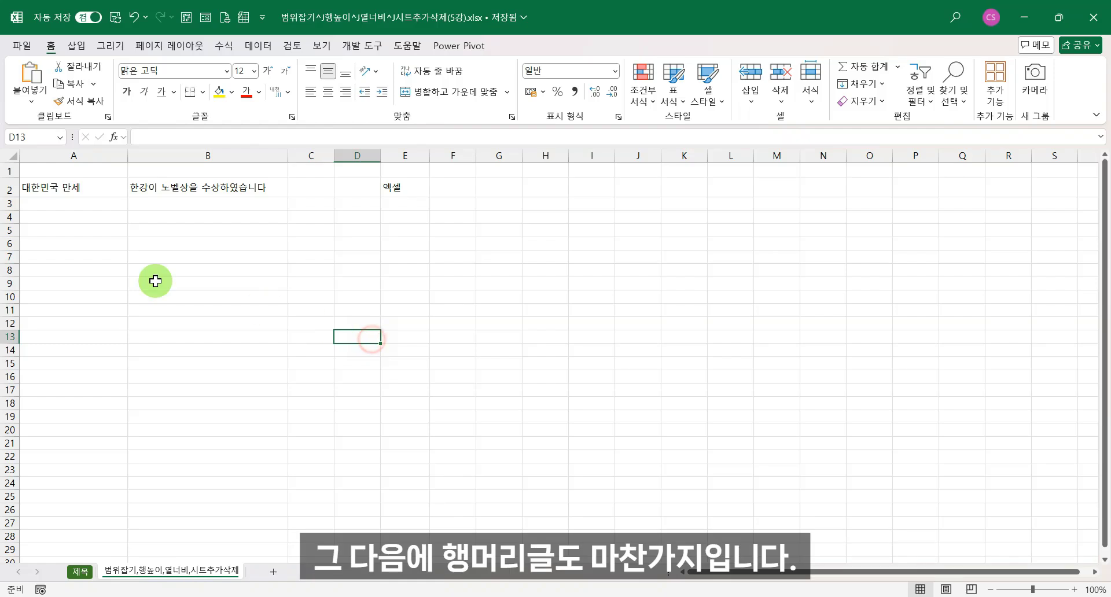
Set the height of row 3 to 35 and deselect the row
{"action": "right_click", "coordinate": [8, 204]}
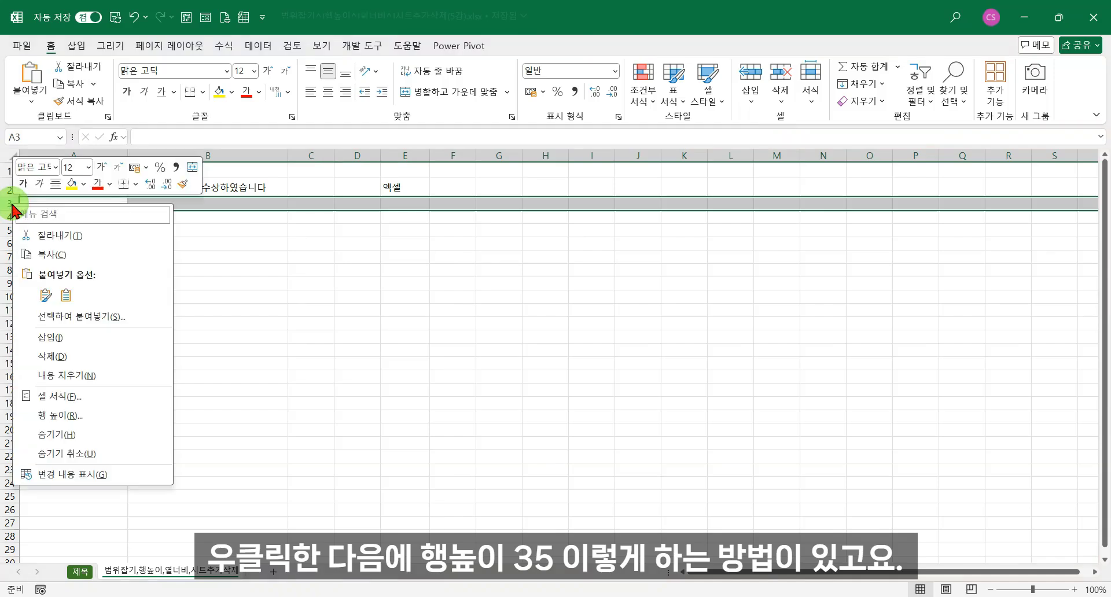
{"action": "left_click", "coordinate": [61, 415]}
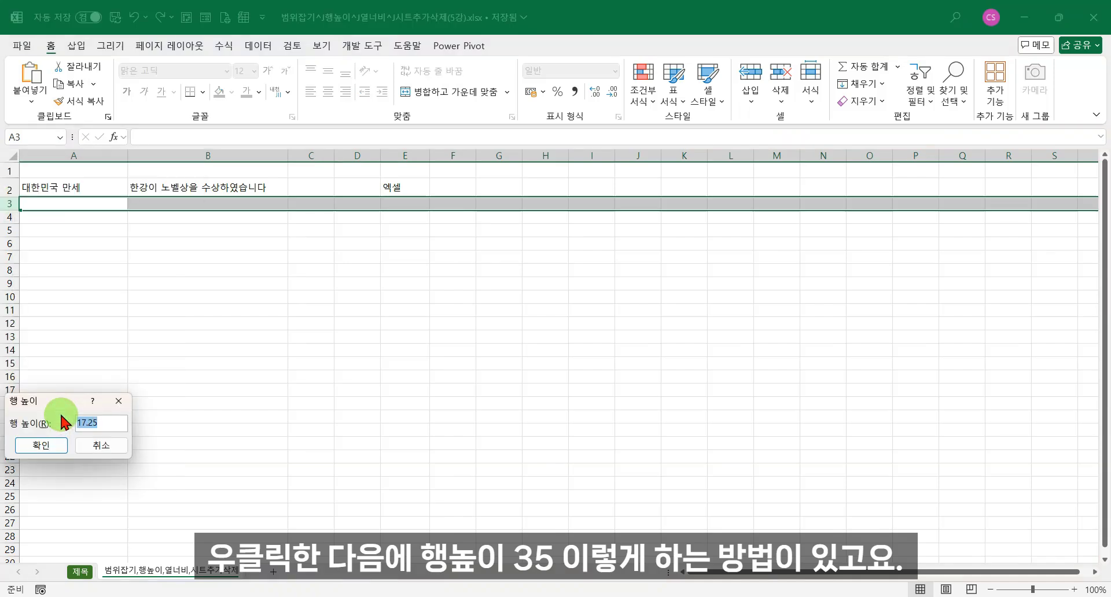
{"action": "type", "text": "35"}
{"action": "key", "text": "Return"}
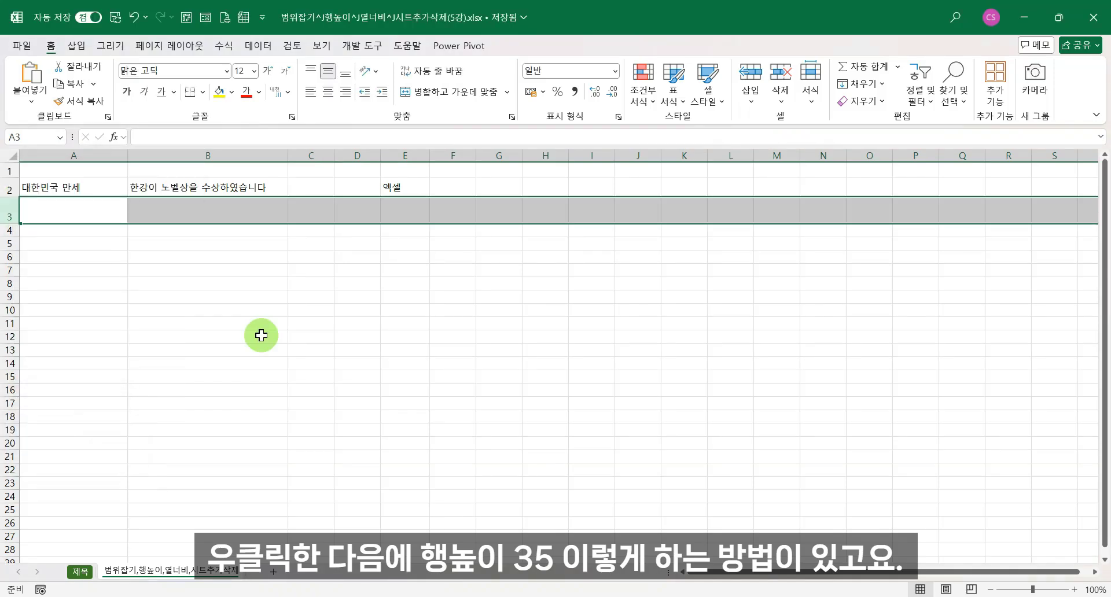
{"action": "left_click", "coordinate": [261, 335]}
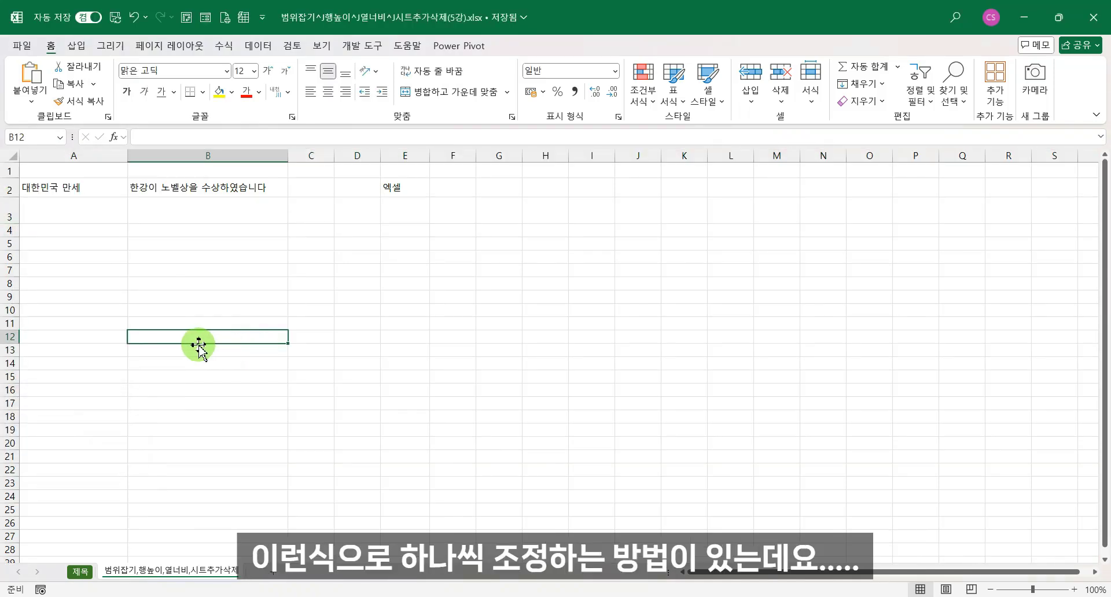
Give columns A through G the same width of 20
{"action": "left_click_drag", "start_coordinate": [89, 153], "coordinate": [482, 165]}
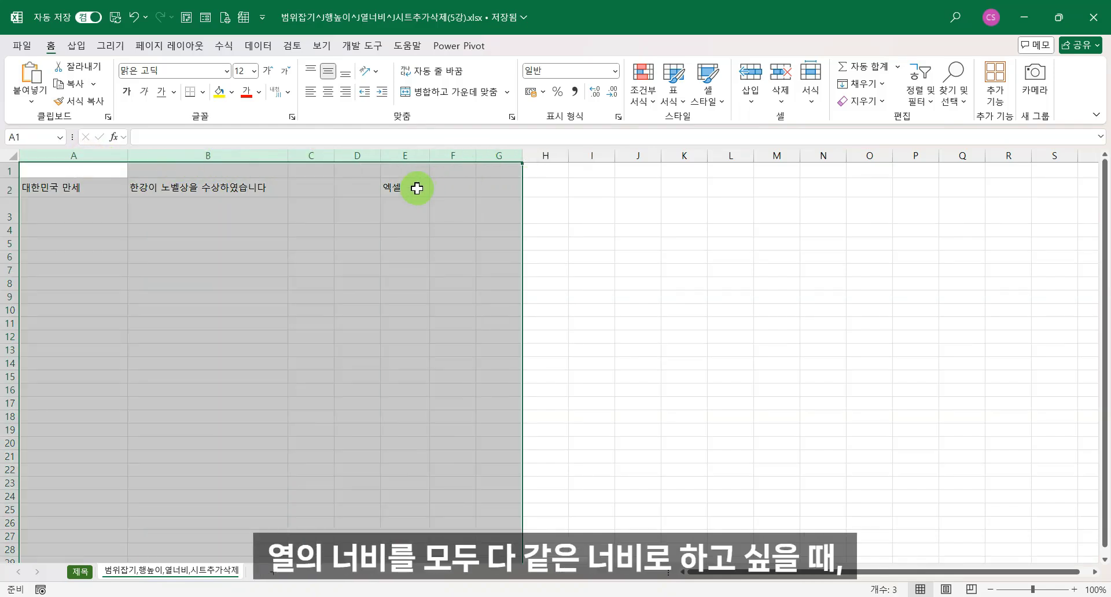
{"action": "right_click", "coordinate": [238, 155]}
{"action": "left_click", "coordinate": [286, 368]}
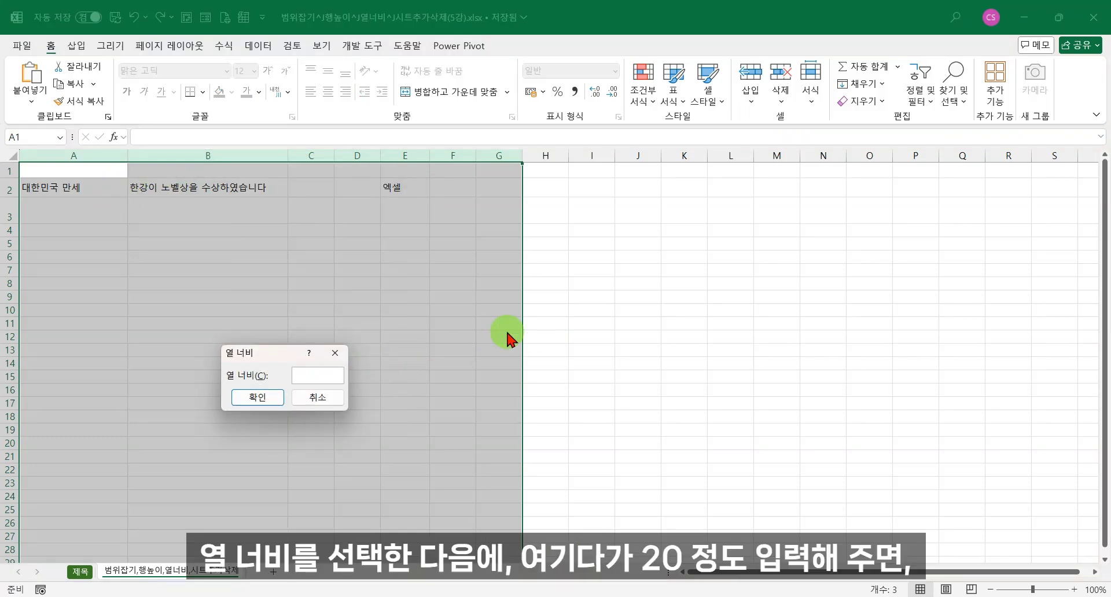
{"action": "type", "text": "20"}
{"action": "key", "text": "Return"}
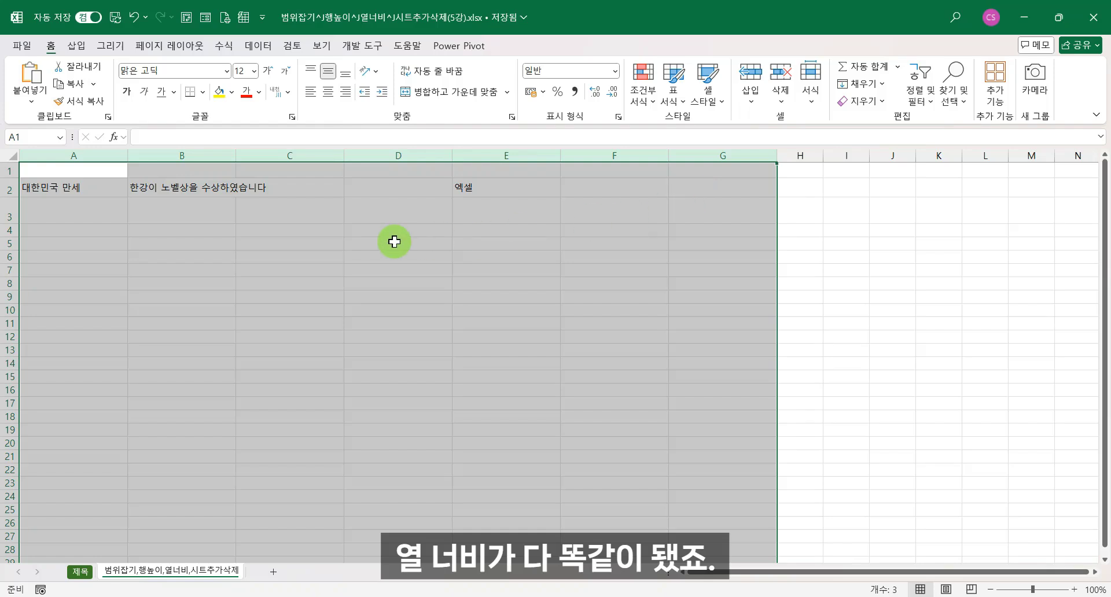
{"action": "left_click", "coordinate": [818, 301]}
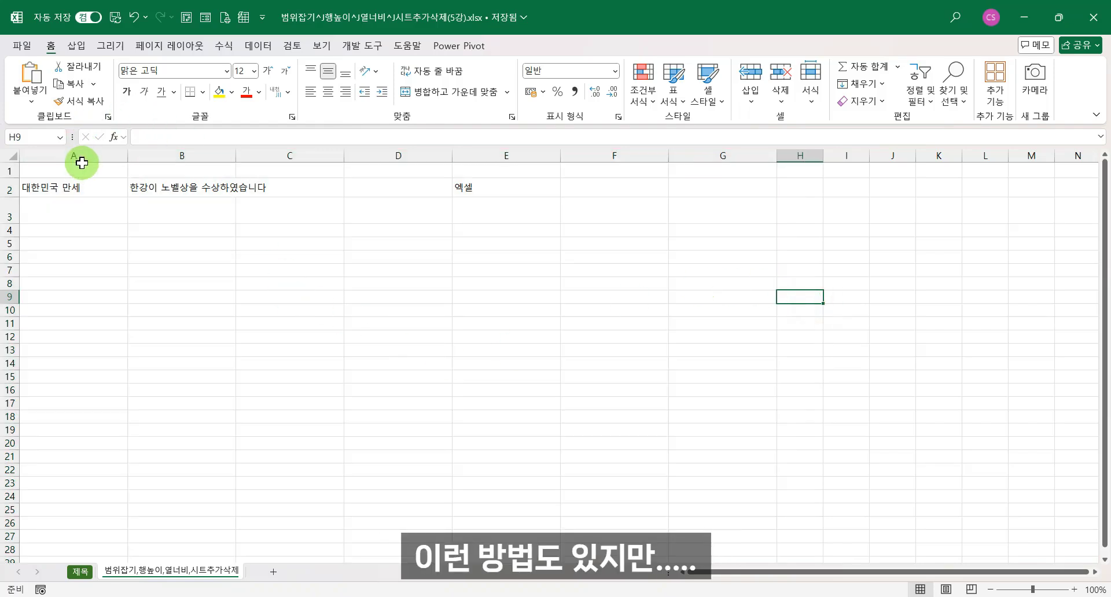
Manually narrow columns A through G together so that they share one slightly smaller width
{"action": "left_click_drag", "start_coordinate": [82, 163], "coordinate": [710, 201]}
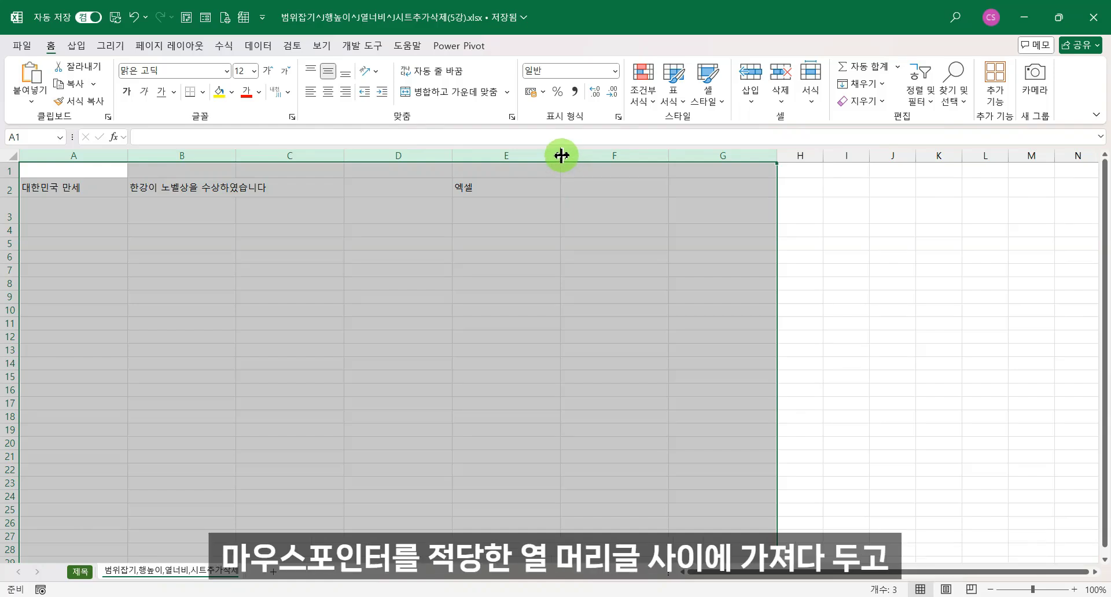
{"action": "left_click_drag", "start_coordinate": [561, 155], "coordinate": [544, 155]}
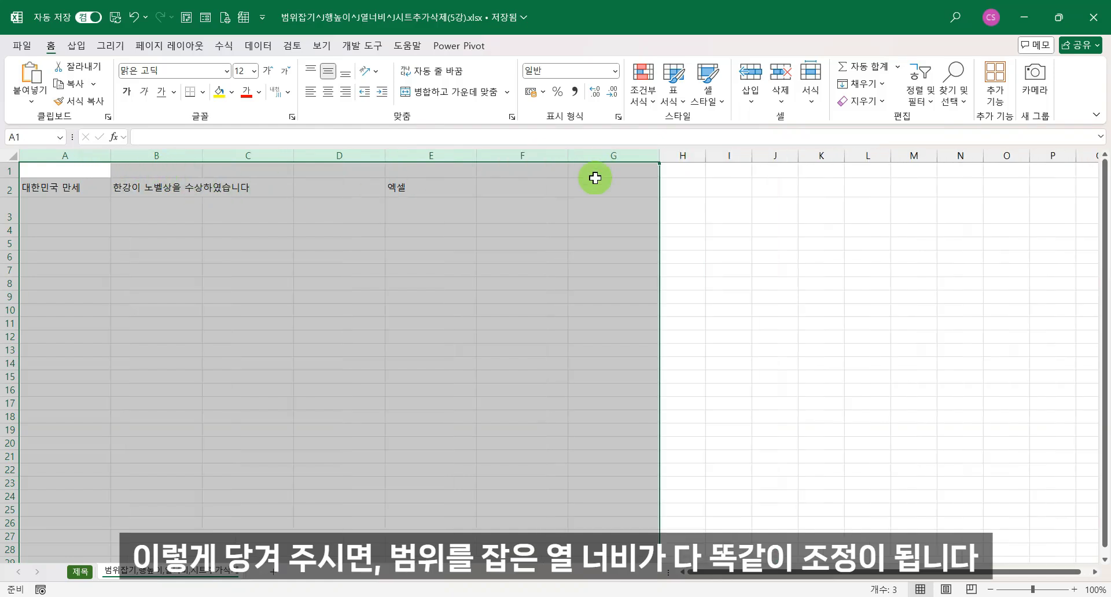
{"action": "left_click", "coordinate": [413, 273]}
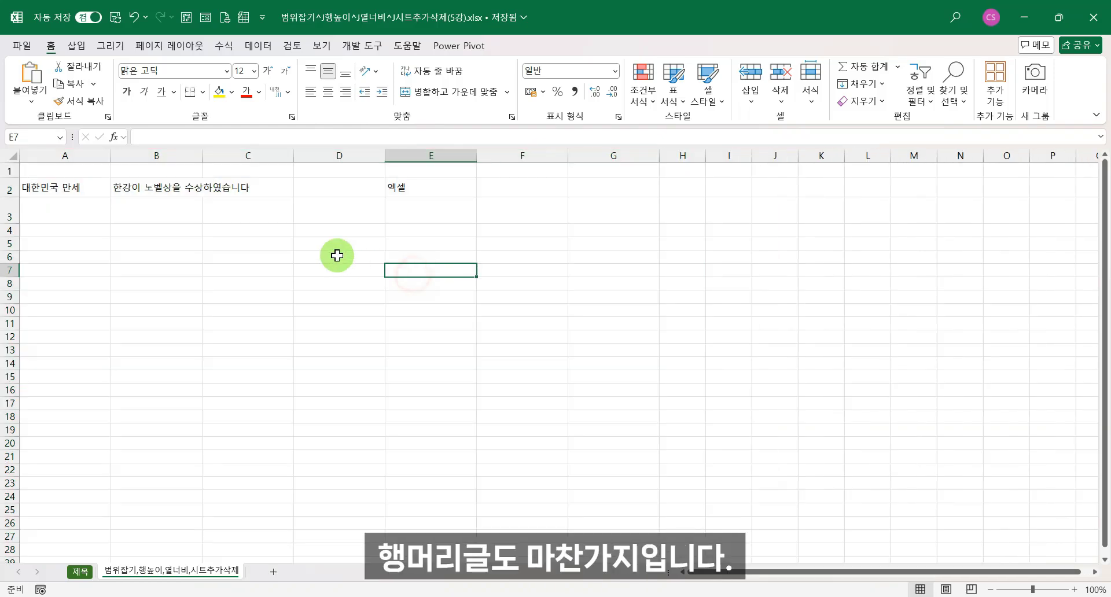
Manually resize rows 1 through 25 together to a uniform height of about 27
{"action": "left_click_drag", "start_coordinate": [8, 173], "coordinate": [34, 512]}
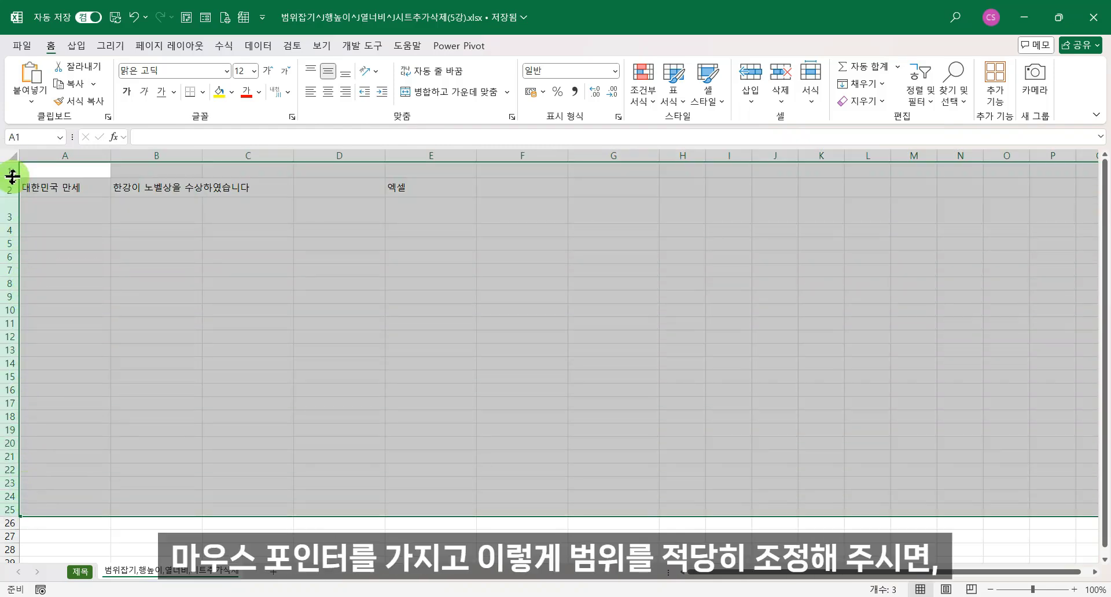
{"action": "left_click_drag", "start_coordinate": [13, 177], "coordinate": [12, 184]}
{"action": "scroll", "coordinate": [181, 290], "scroll_direction": "down", "scroll_amount": 3}
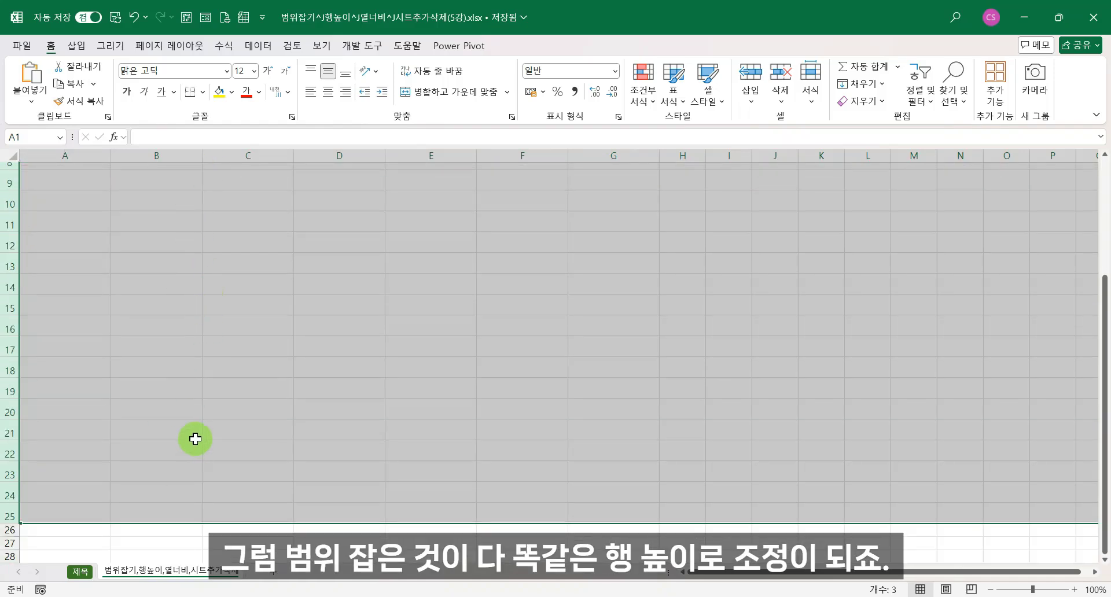
{"action": "scroll", "coordinate": [163, 405], "scroll_direction": "up", "scroll_amount": 3}
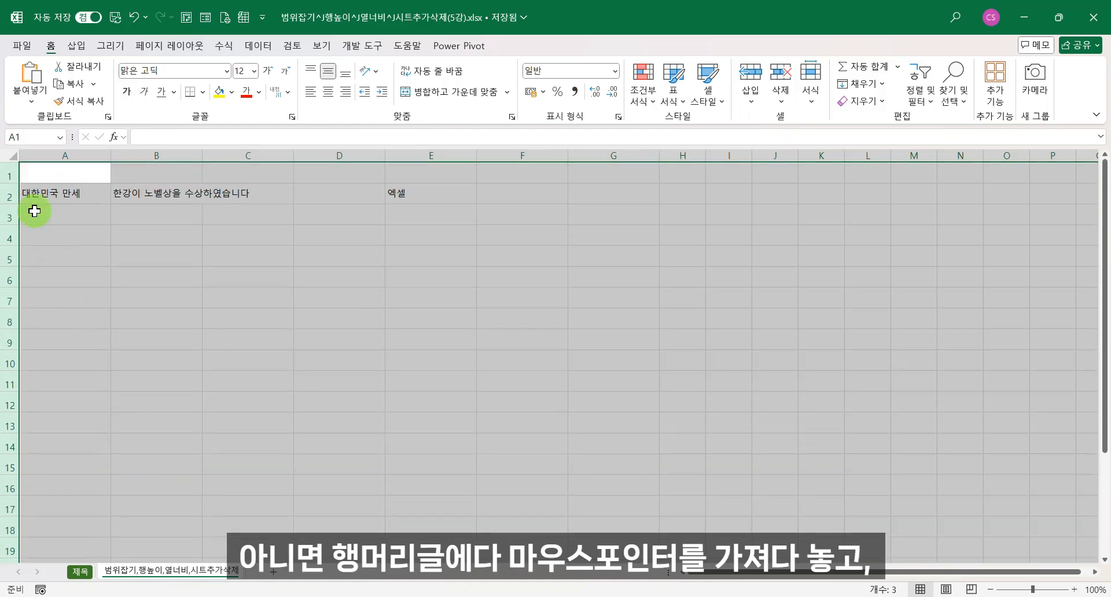
Set the height of the selected rows 1 through 25 to 20 and deselect them
{"action": "right_click", "coordinate": [7, 173]}
{"action": "left_click", "coordinate": [56, 384]}
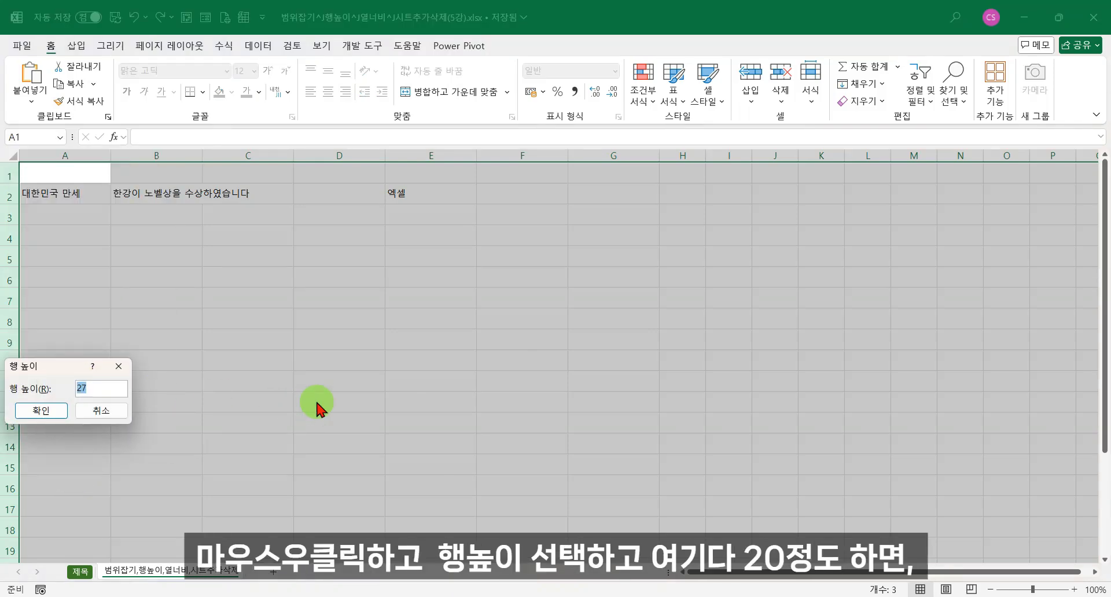
{"action": "type", "text": "20"}
{"action": "key", "text": "Return"}
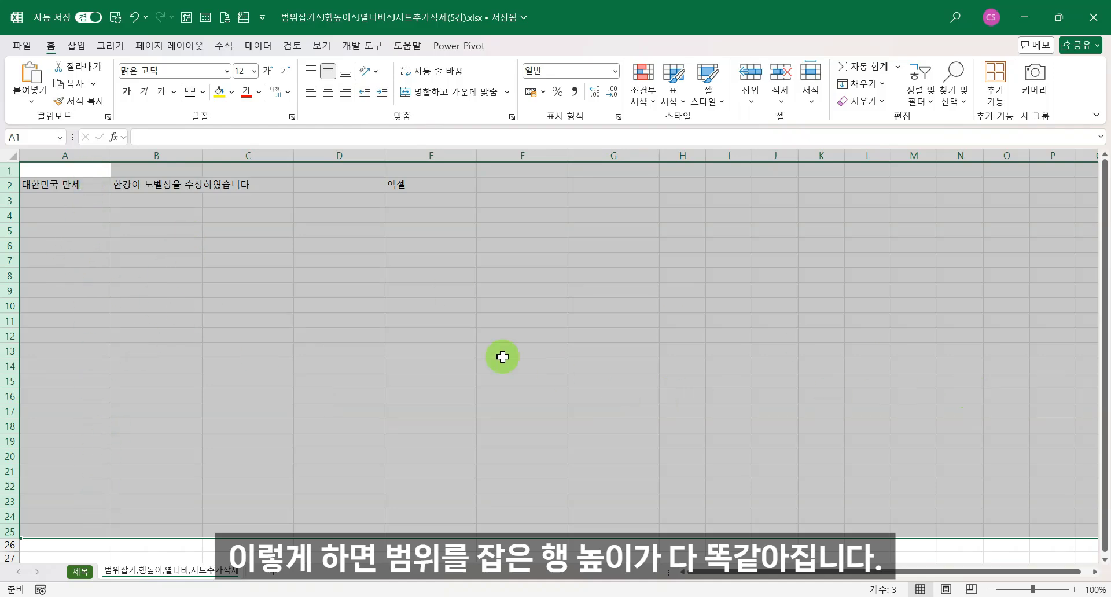
{"action": "left_click", "coordinate": [453, 347]}
Add three new blank worksheets after the current sheet
{"action": "scroll", "coordinate": [349, 327], "scroll_direction": "down", "scroll_amount": 3}
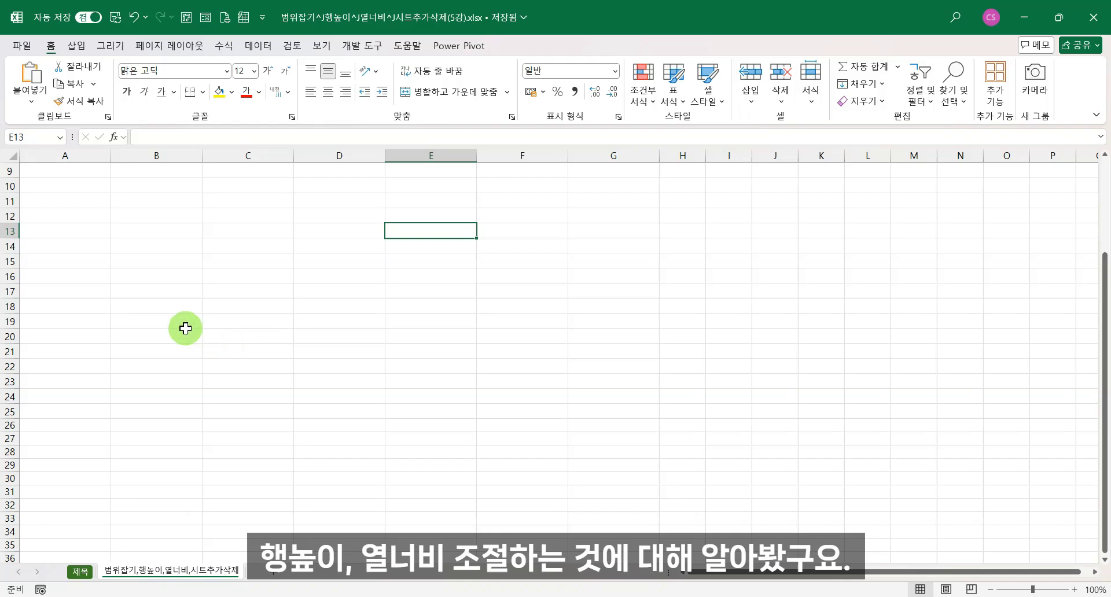
{"action": "scroll", "coordinate": [144, 313], "scroll_direction": "down", "scroll_amount": 2}
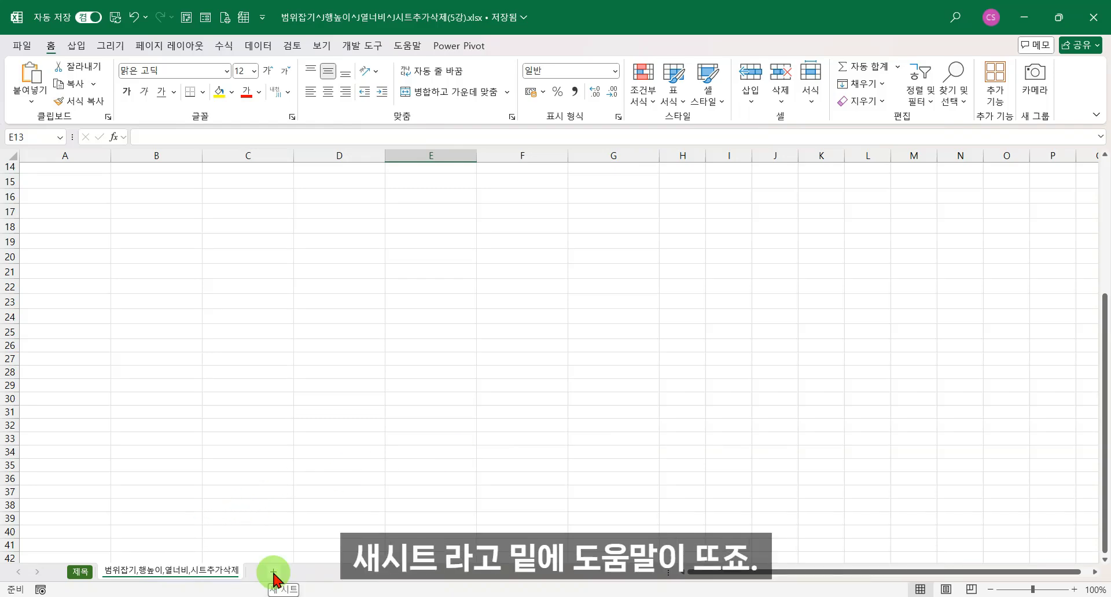
{"action": "left_click", "coordinate": [273, 572]}
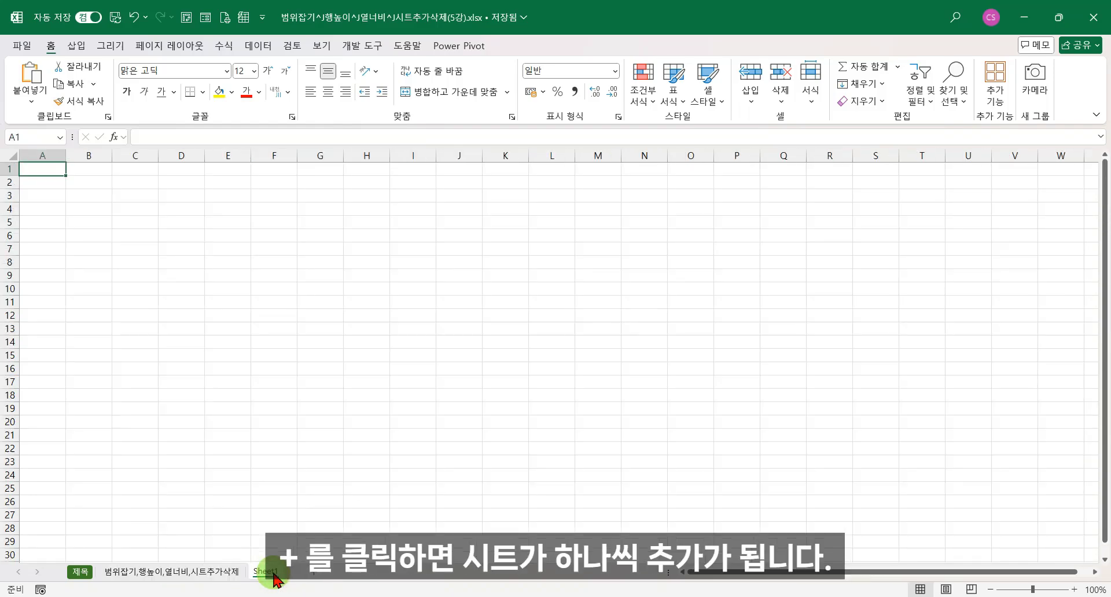
{"action": "left_click", "coordinate": [313, 573]}
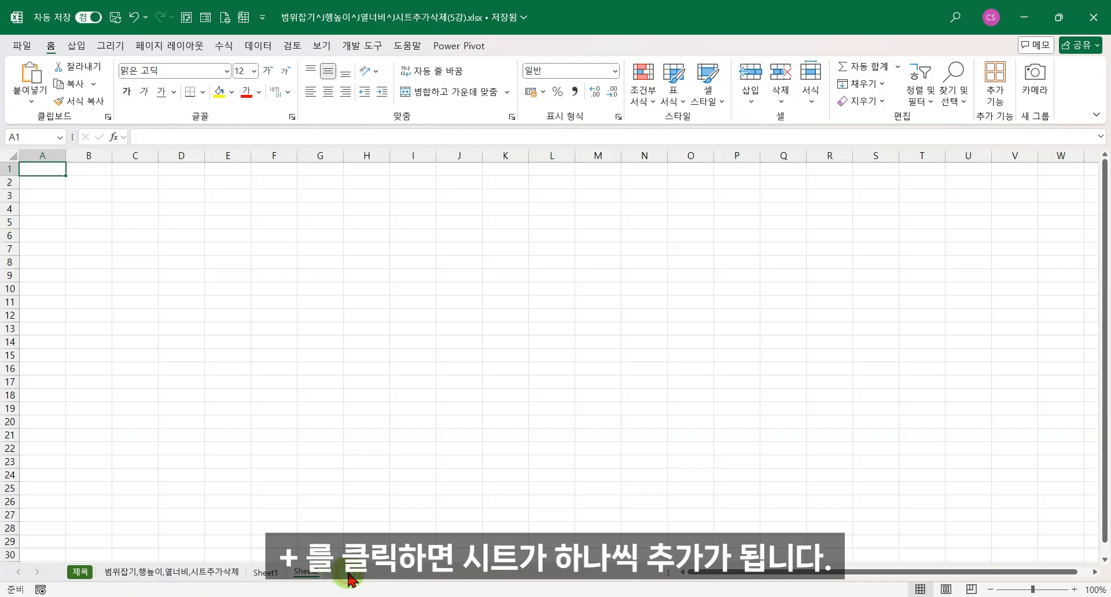
Delete the last added worksheet and Sheet2 one at a time, keeping Sheet1
{"action": "right_click", "coordinate": [348, 573]}
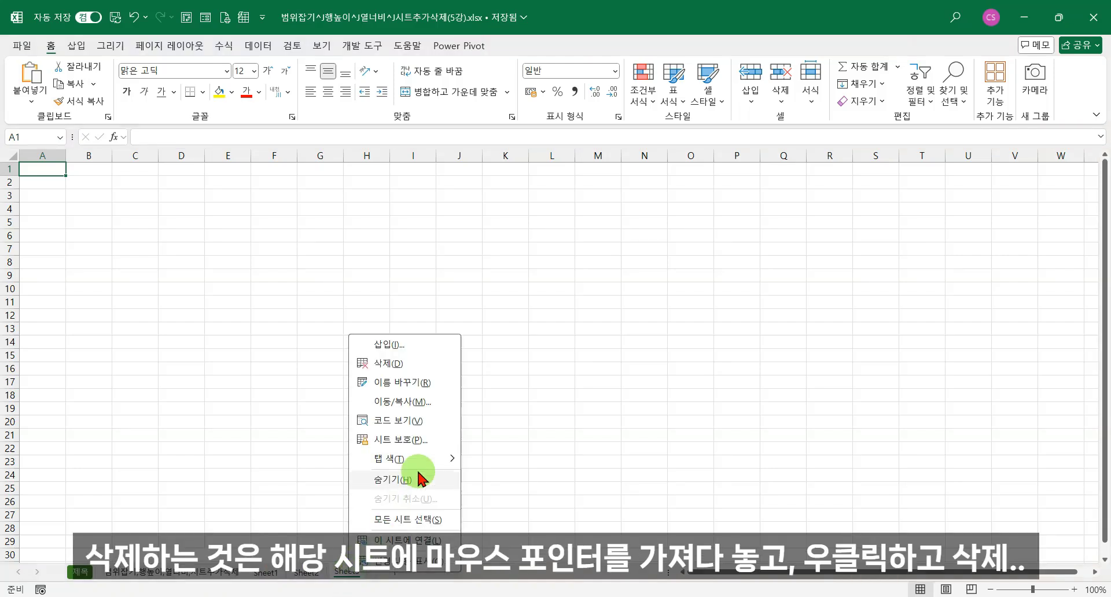
{"action": "left_click", "coordinate": [399, 363]}
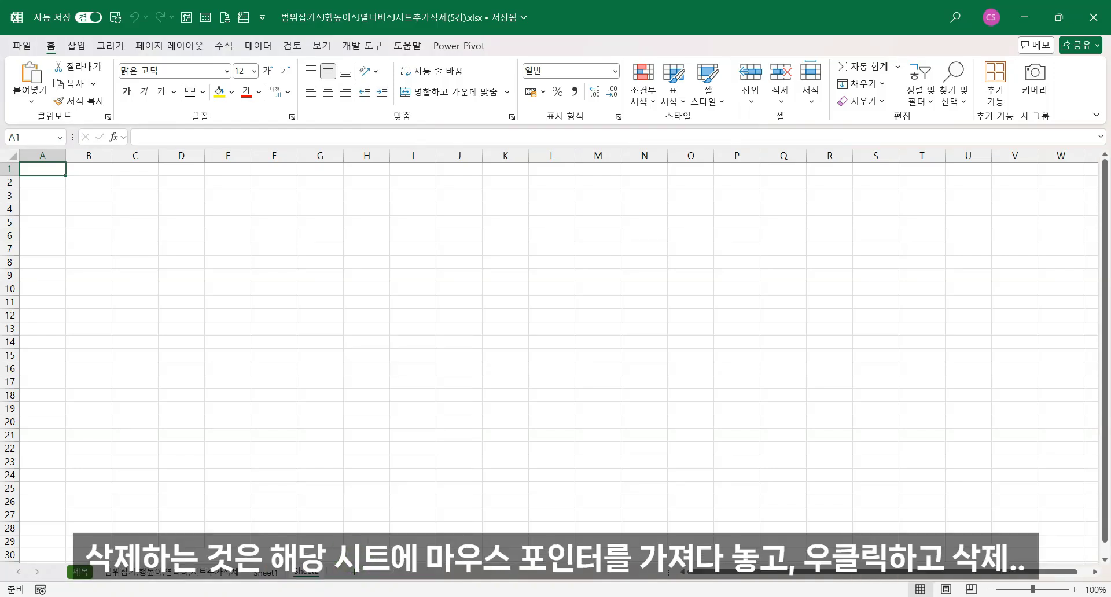
{"action": "right_click", "coordinate": [303, 572]}
{"action": "left_click", "coordinate": [337, 359]}
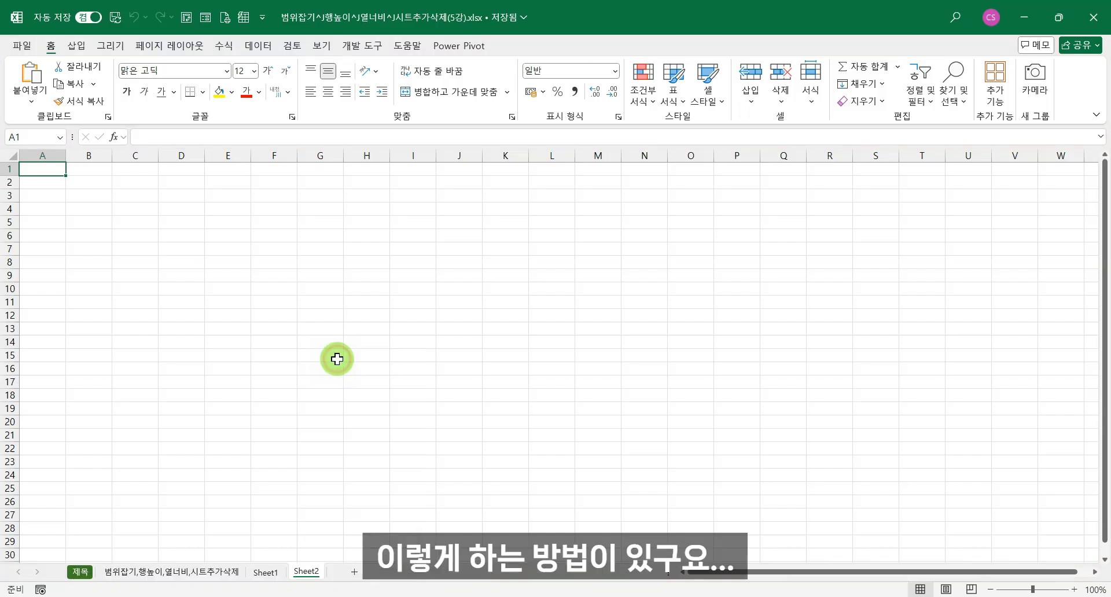
Add three more worksheets after Sheet1 and delete them together as one selected group
{"action": "left_click", "coordinate": [354, 573]}
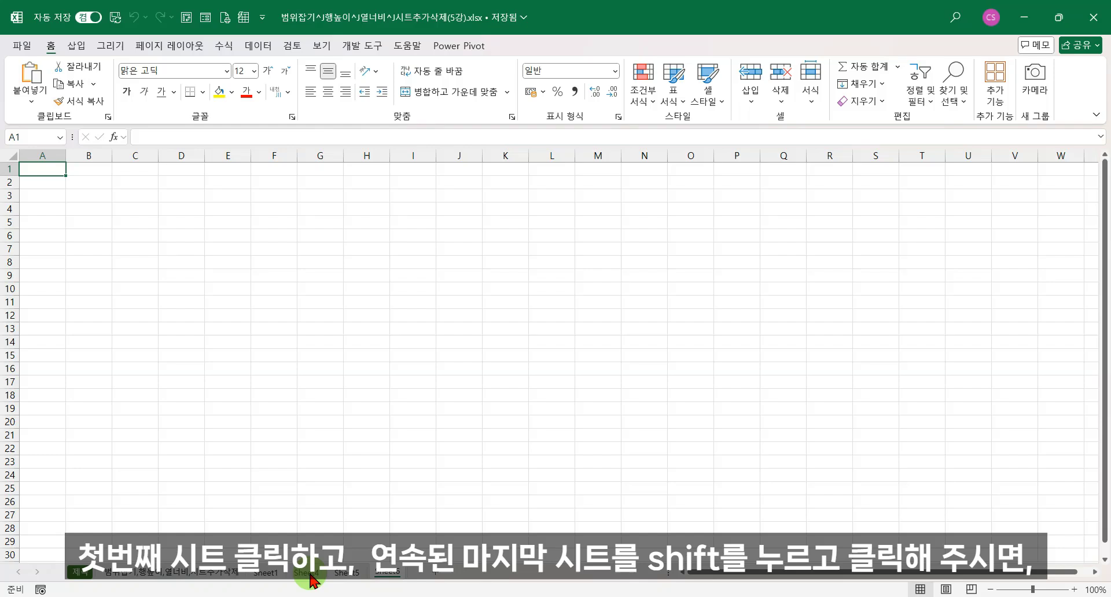
{"action": "left_click", "coordinate": [307, 574], "text": "shift"}
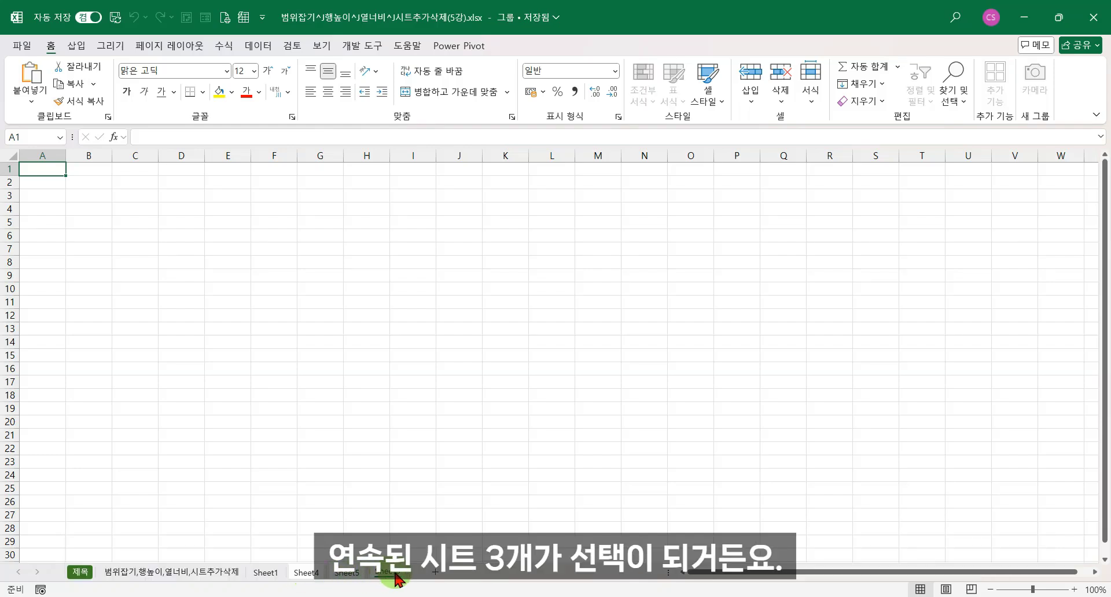
{"action": "right_click", "coordinate": [348, 573]}
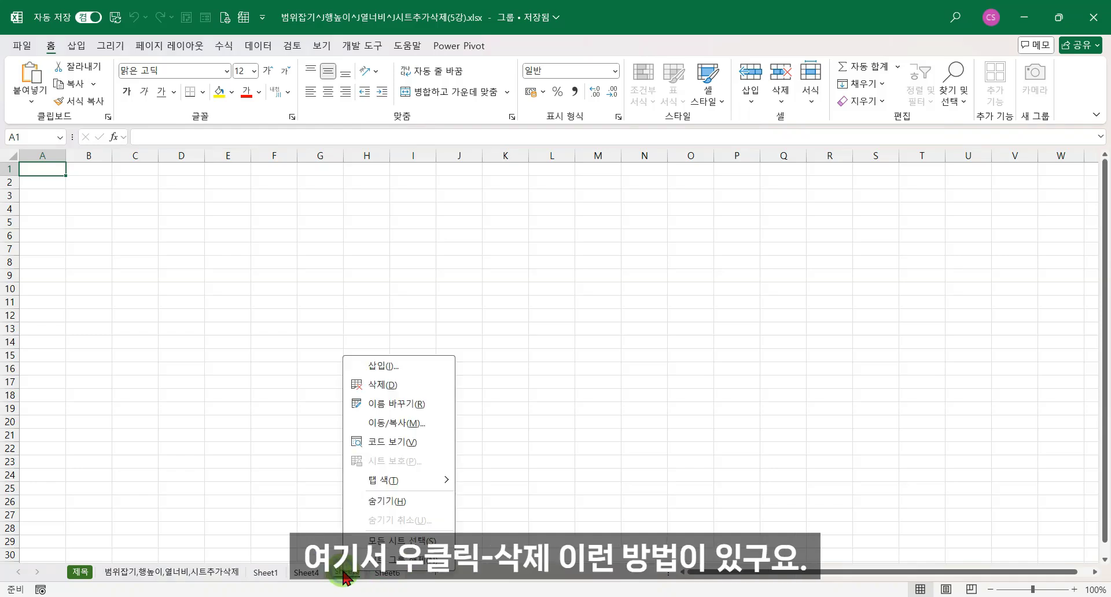
{"action": "left_click", "coordinate": [380, 384]}
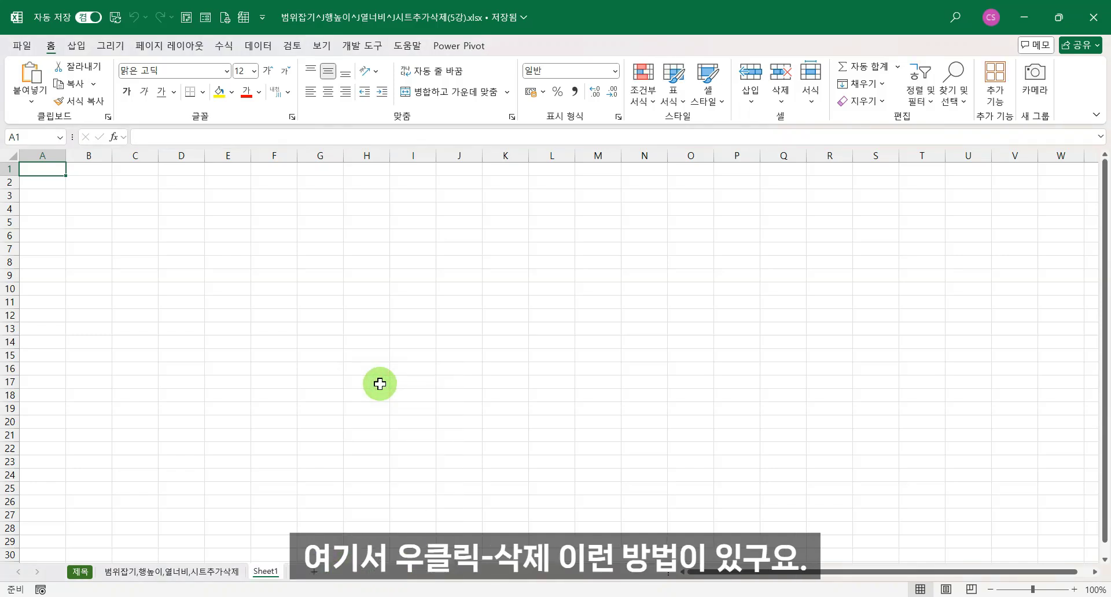
Add three blank worksheets after Sheet1
{"action": "left_click", "coordinate": [313, 572]}
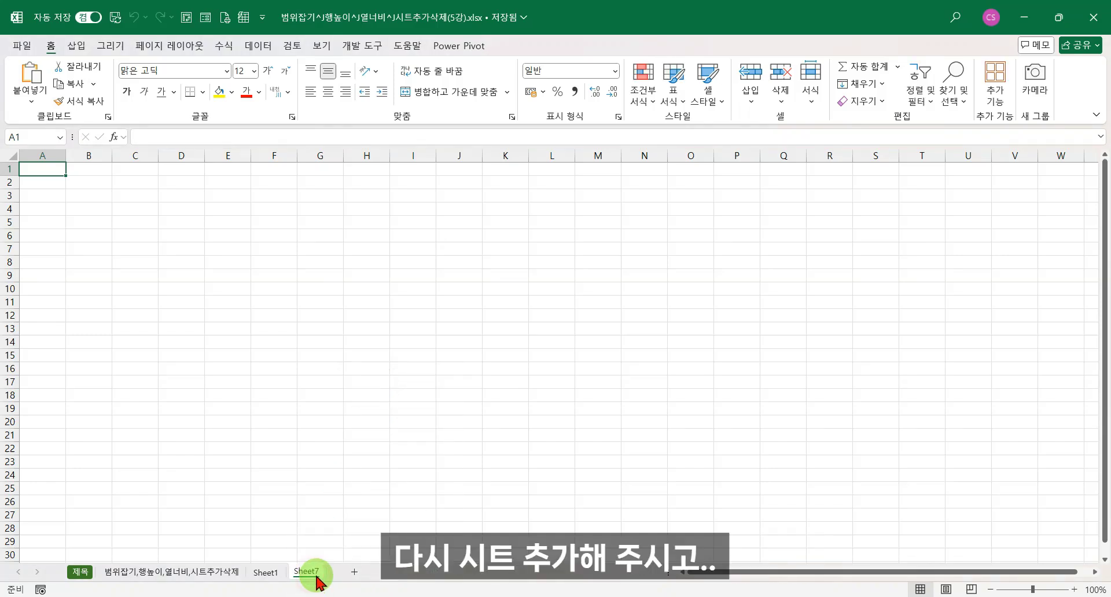
{"action": "left_click", "coordinate": [353, 573]}
{"action": "left_click", "coordinate": [398, 575]}
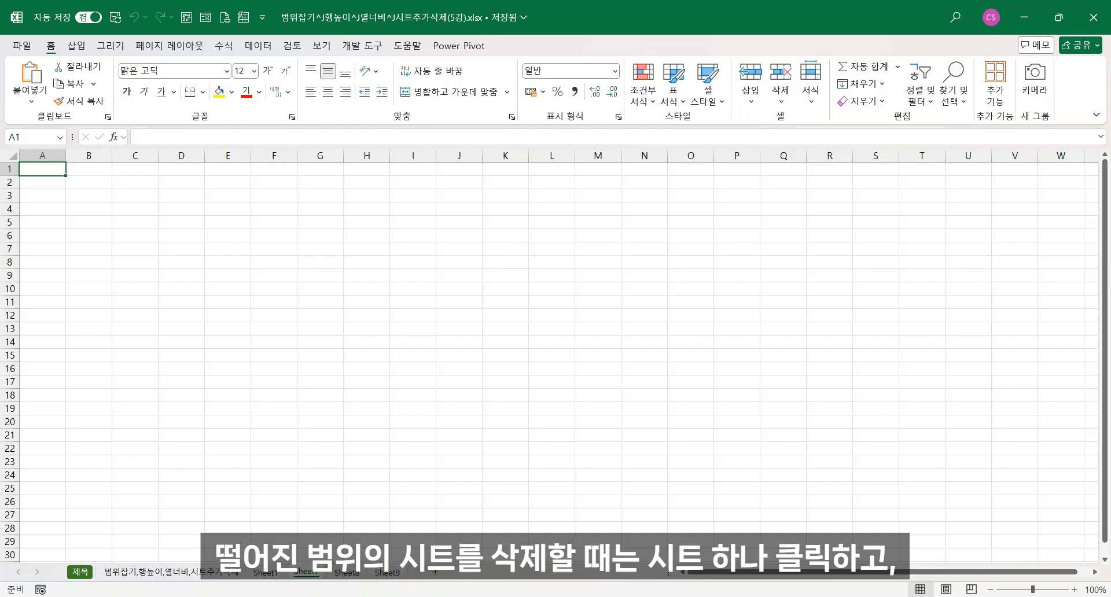
Delete the non-adjacent worksheets Sheet7 and Sheet9 together as one group, and delete Sheet8 on its own
{"action": "left_click", "coordinate": [394, 576], "text": "ctrl"}
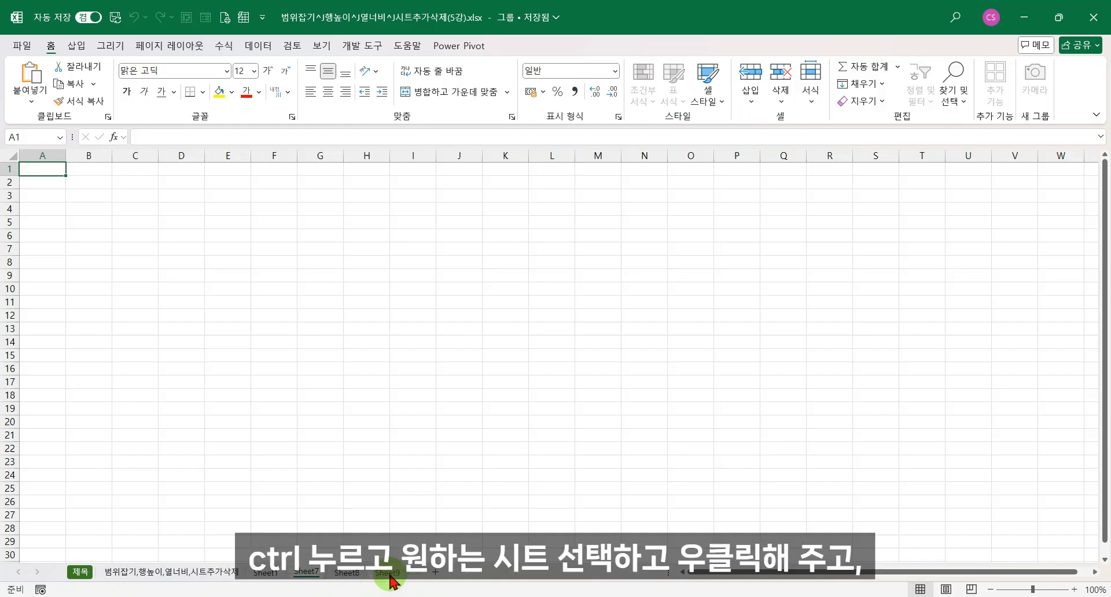
{"action": "right_click", "coordinate": [390, 577]}
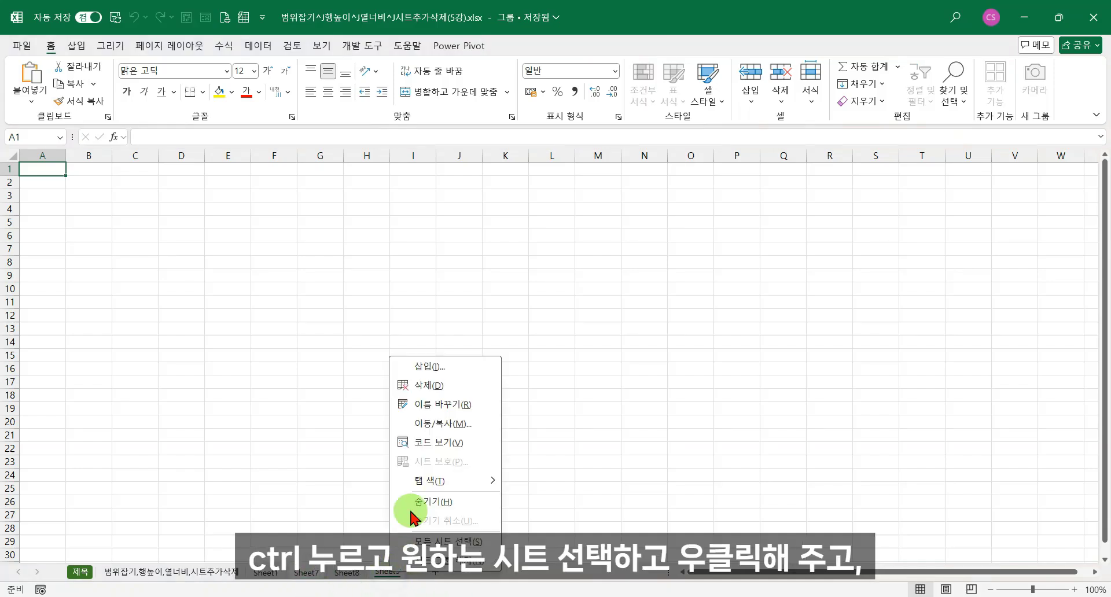
{"action": "left_click", "coordinate": [427, 384]}
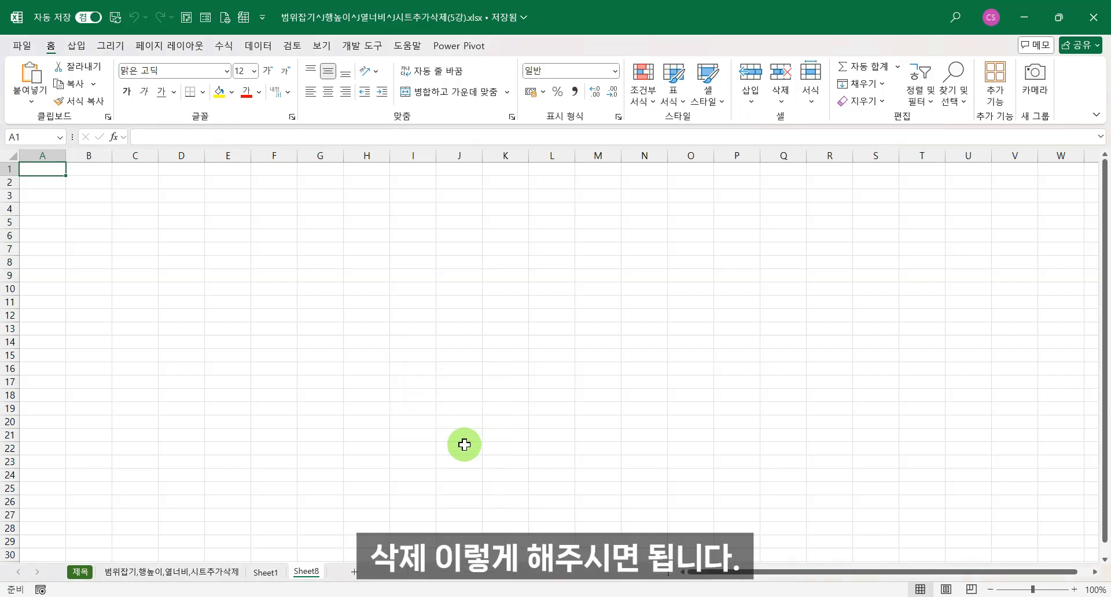
{"action": "right_click", "coordinate": [313, 571]}
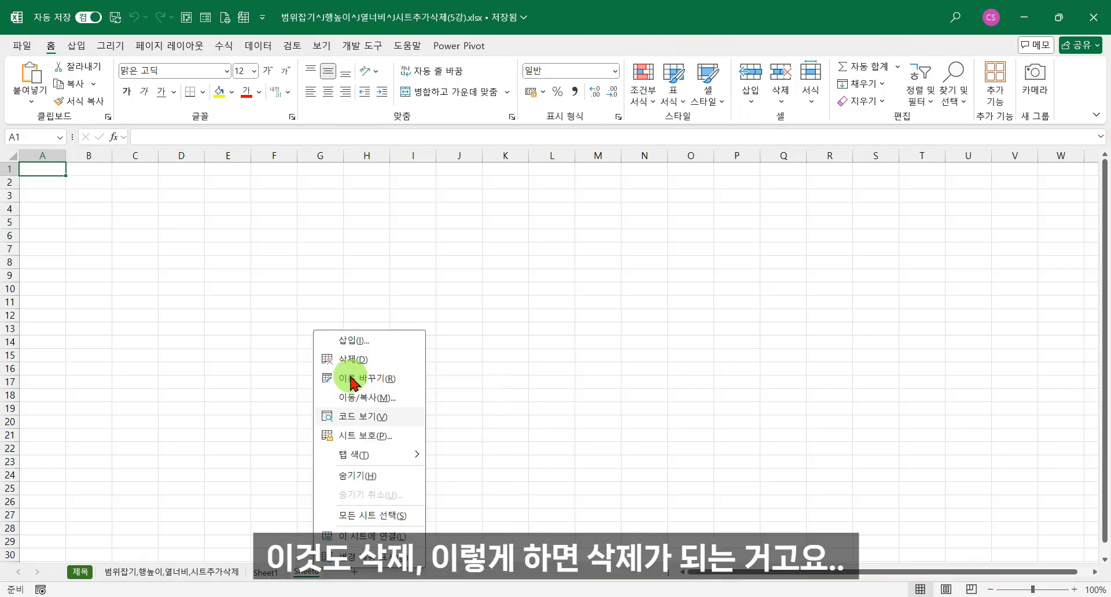
{"action": "left_click", "coordinate": [348, 364]}
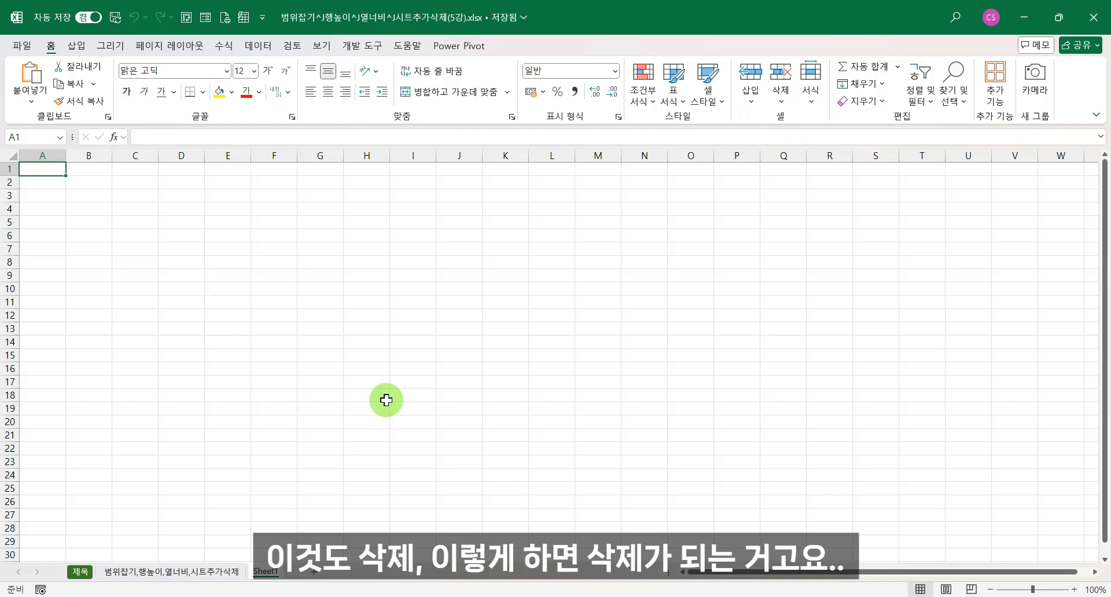
Rename the Sheet1 worksheet as 엑셀
{"action": "right_click", "coordinate": [265, 572]}
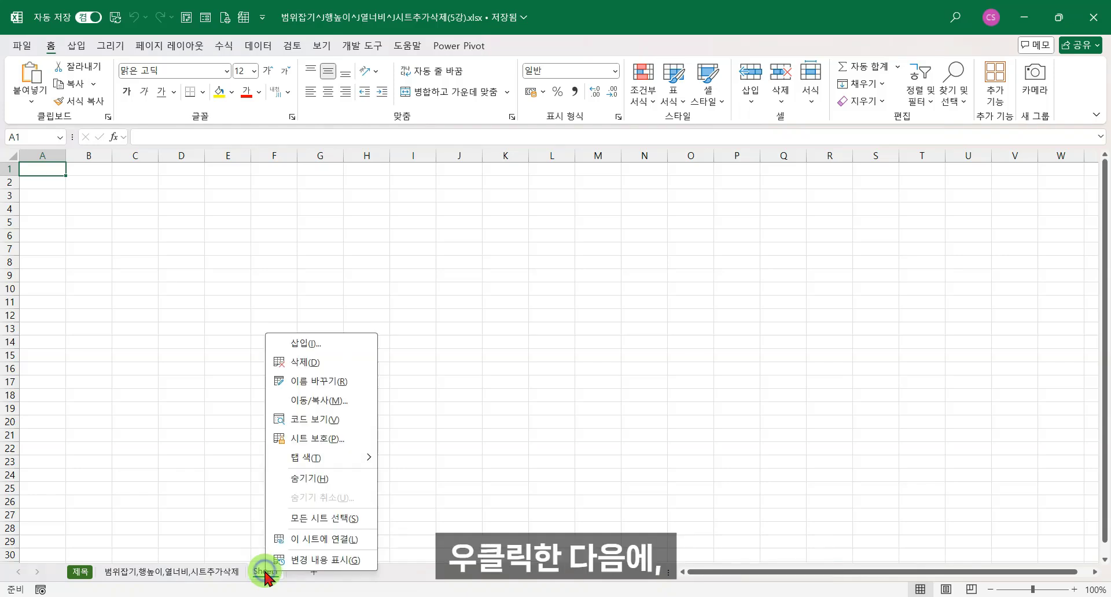
{"action": "left_click", "coordinate": [333, 382]}
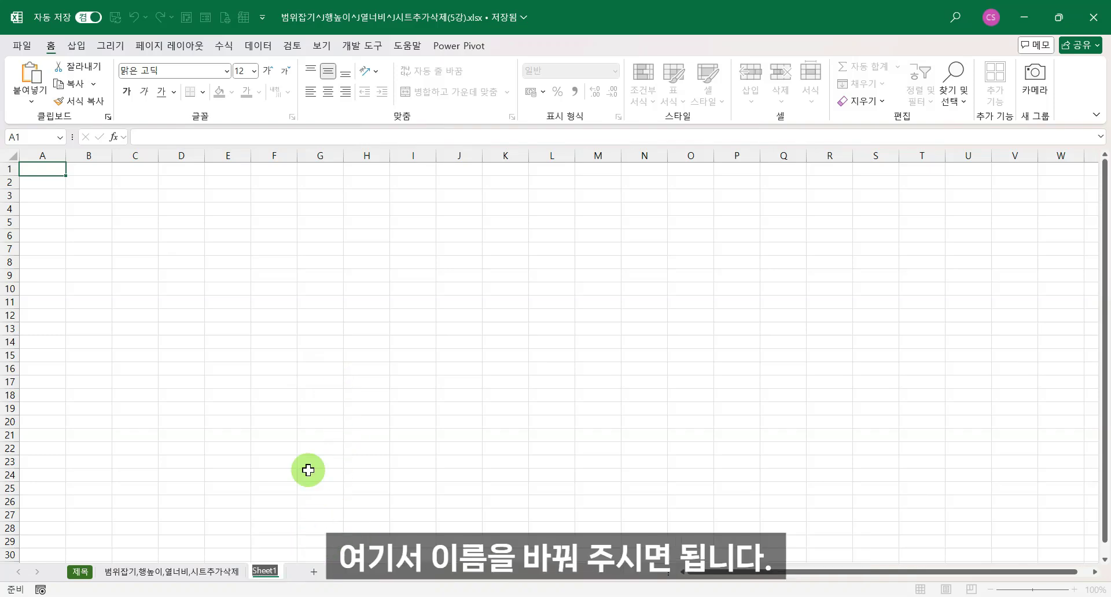
{"action": "type", "text": "엑셀"}
{"action": "key", "text": "Return"}
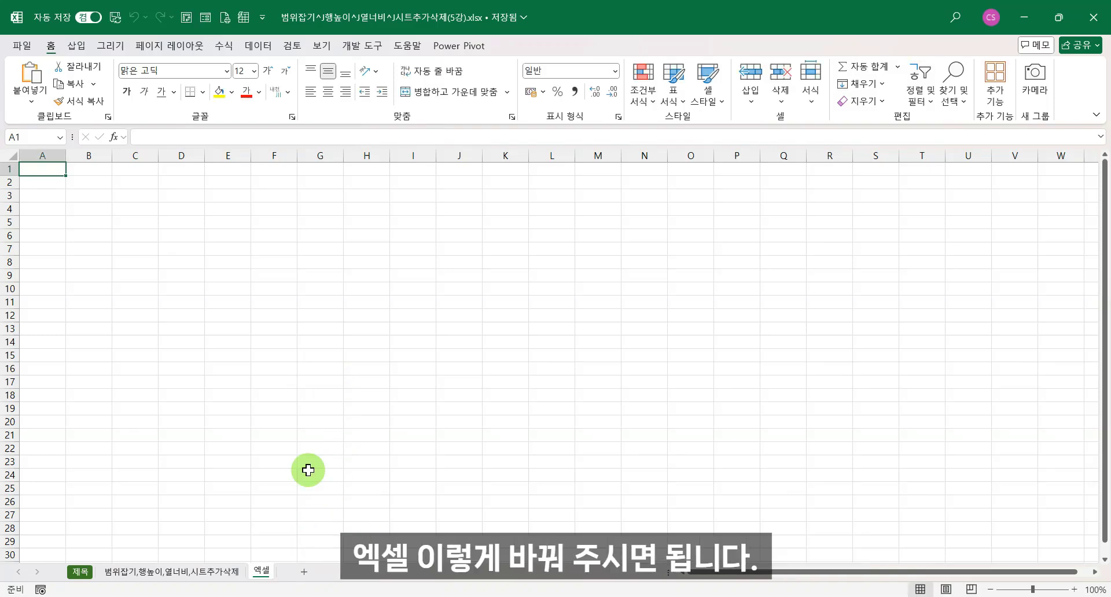
Rename the 엑셀 worksheet as 워드
{"action": "double_click", "coordinate": [261, 573]}
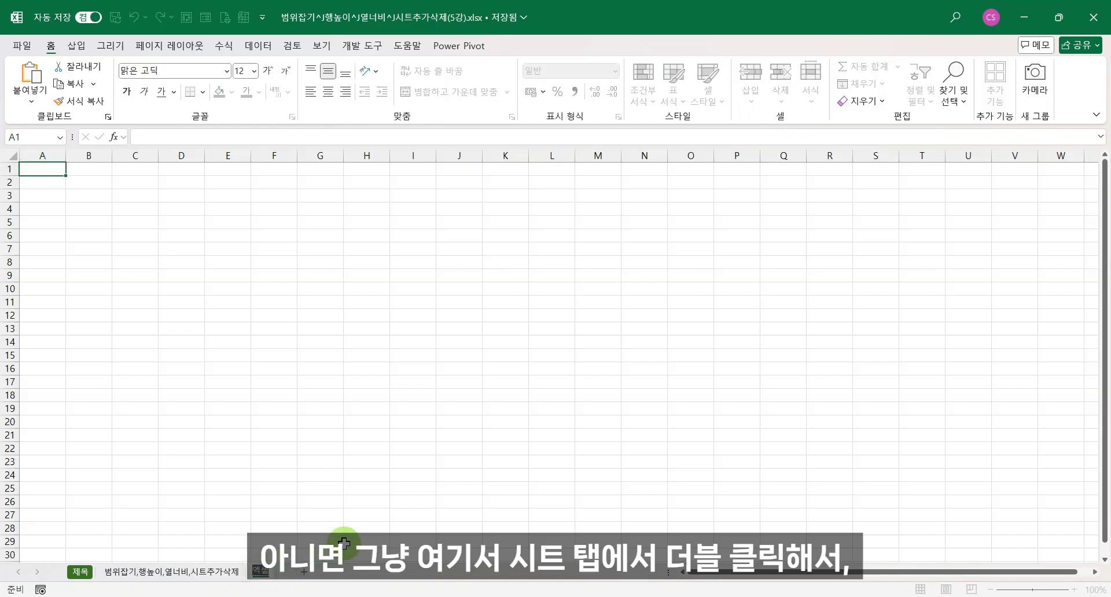
{"action": "type", "text": "워드"}
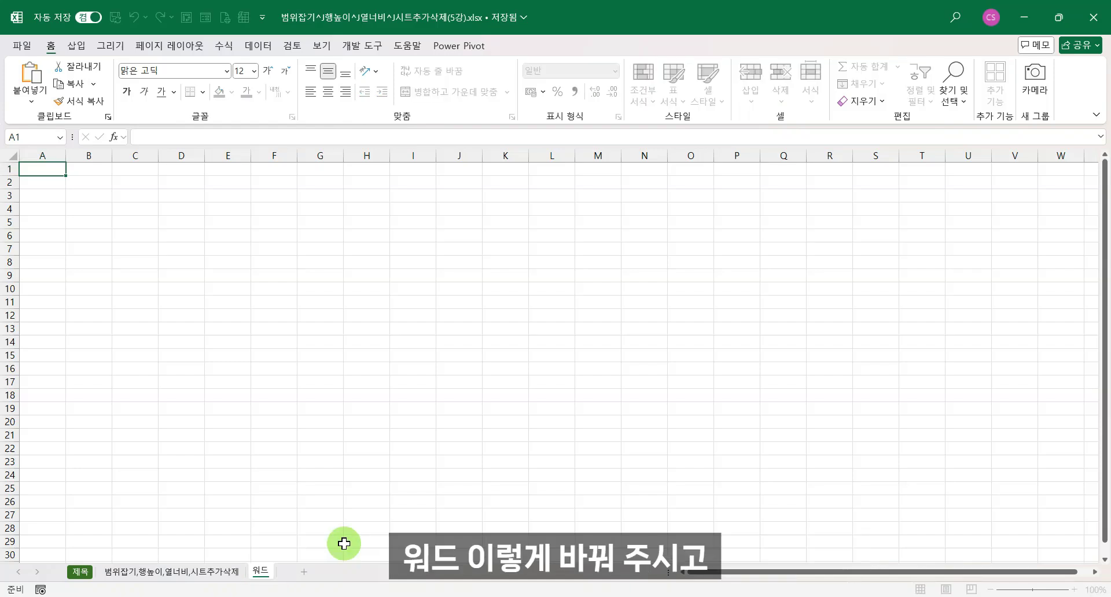
{"action": "key", "text": "Return"}
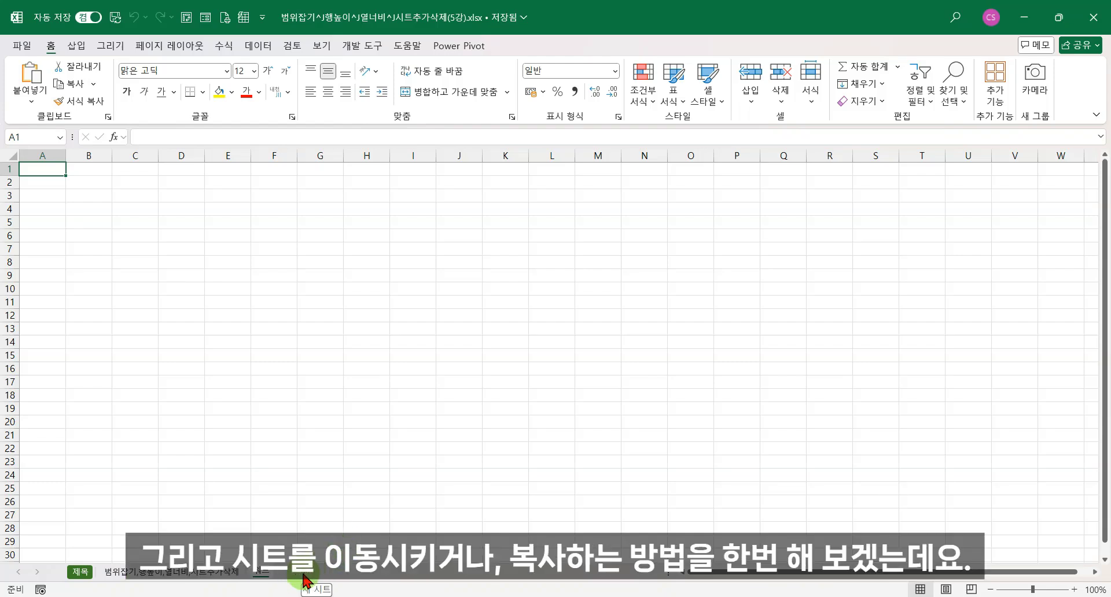
Add three blank worksheets after the 워드 sheet
{"action": "left_click", "coordinate": [303, 572]}
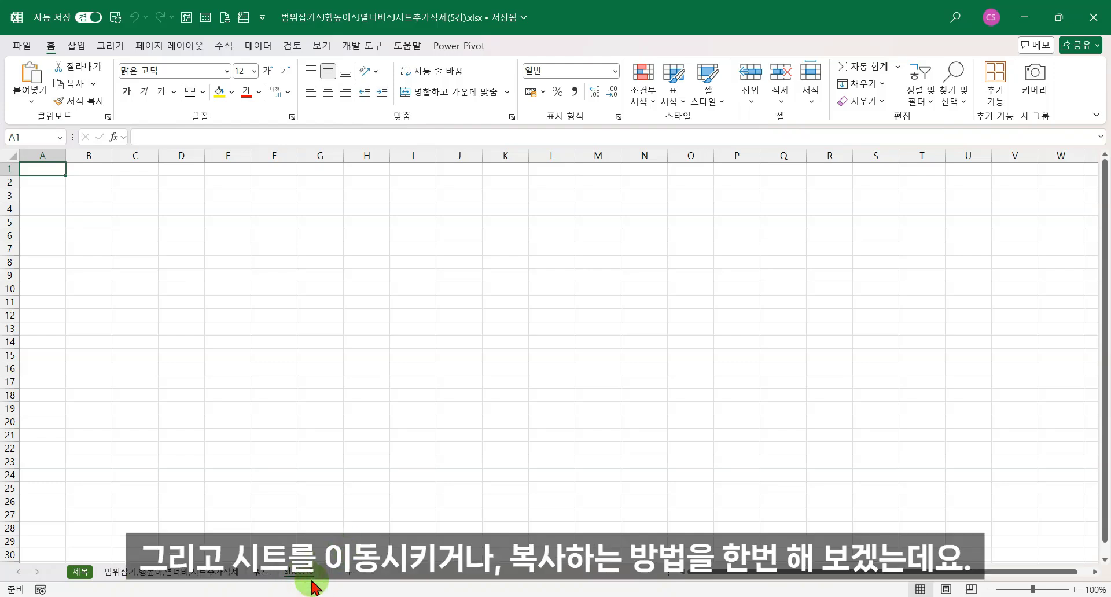
{"action": "left_click", "coordinate": [393, 573]}
{"action": "left_click", "coordinate": [393, 573]}
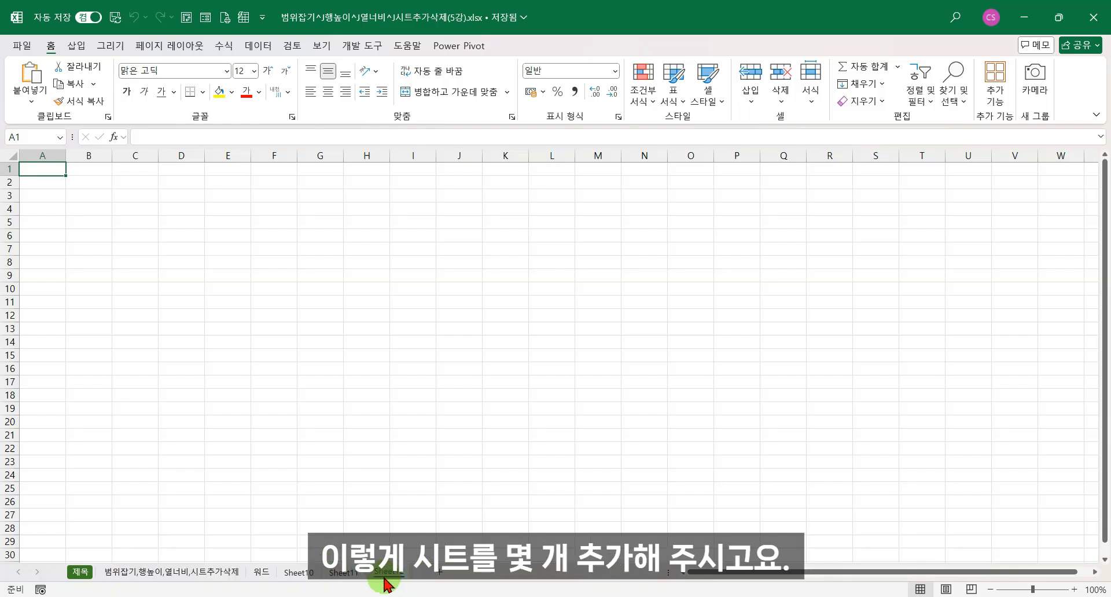
Move the 워드 sheet behind the last worksheet and back to its place directly before Sheet10
{"action": "mouse_move", "coordinate": [265, 579]}
{"action": "left_mouse_down"}
{"action": "mouse_move", "coordinate": [425, 577]}
{"action": "mouse_move", "coordinate": [409, 580]}
{"action": "left_mouse_up"}
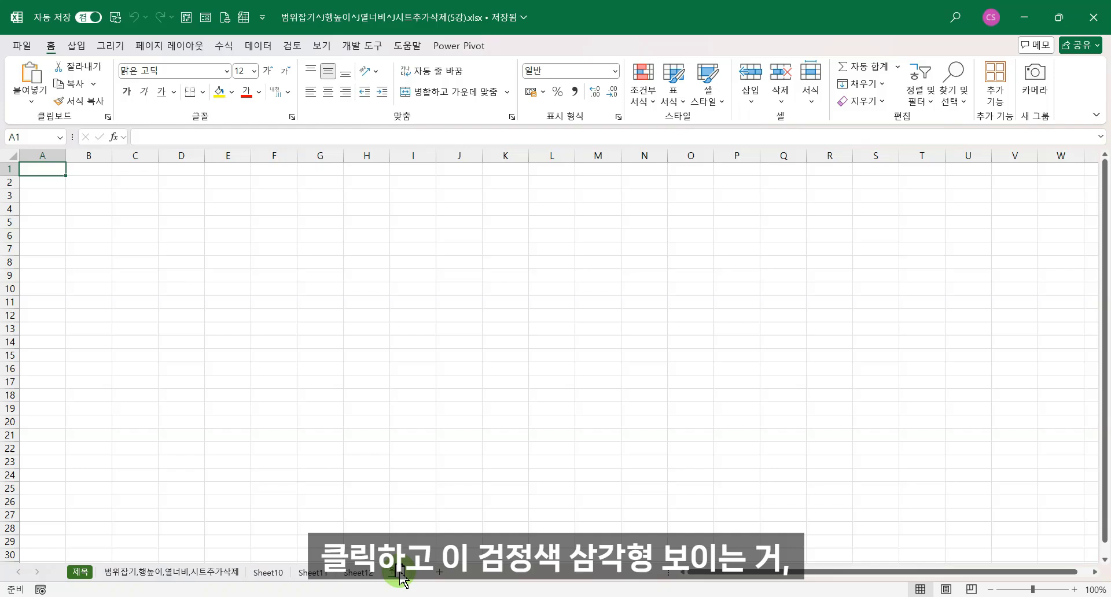
{"action": "left_click_drag", "start_coordinate": [403, 579], "coordinate": [274, 559]}
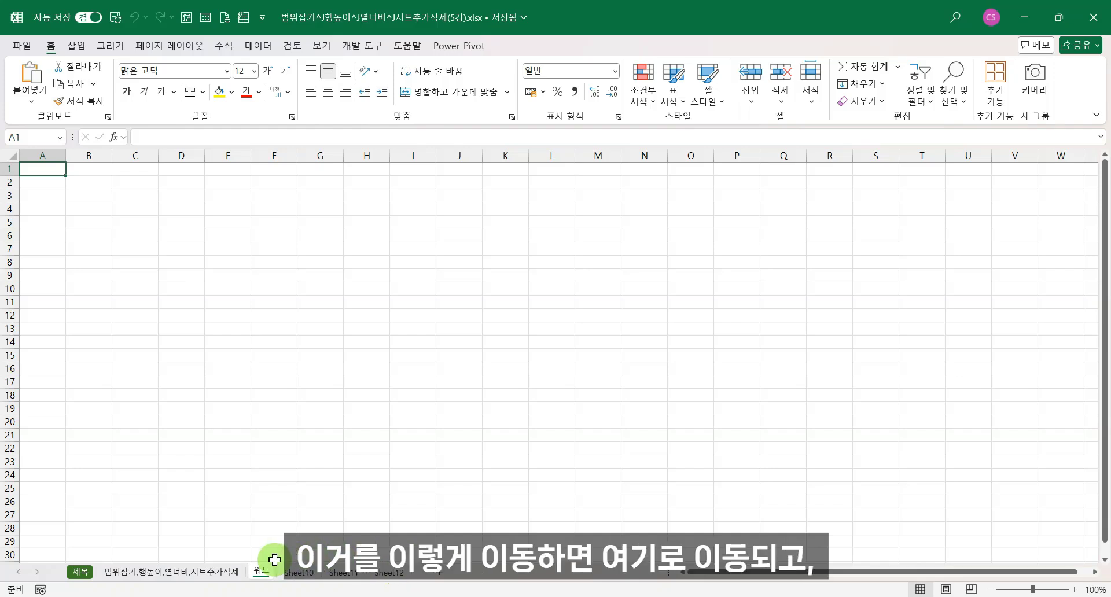
{"action": "mouse_move", "coordinate": [273, 596]}
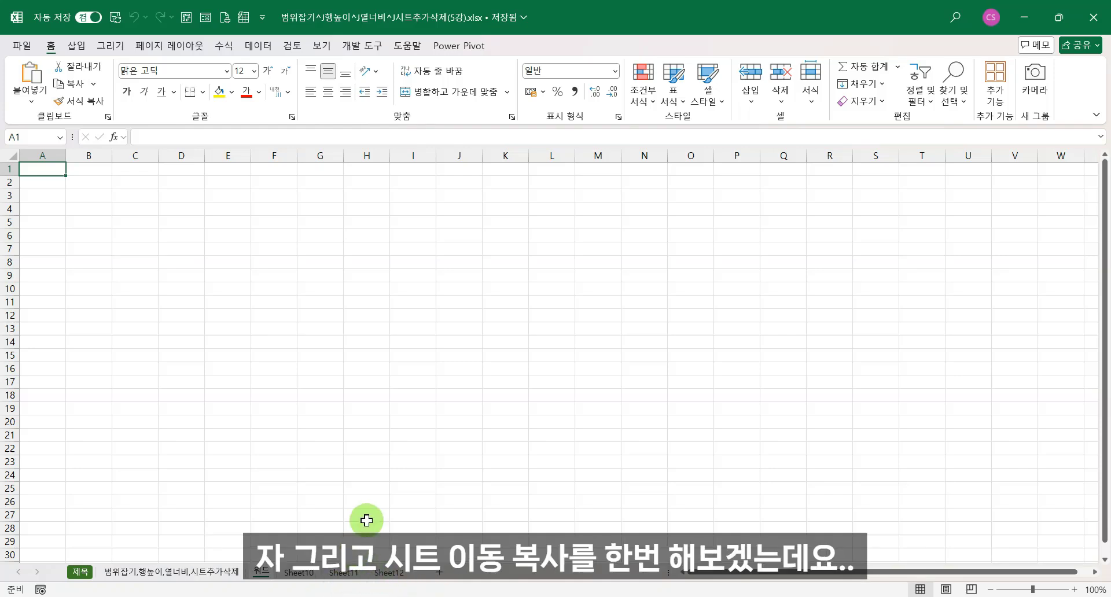
Fill the range A1:J21 of the 워드 sheet with the text 연습 in one entry and deselect the range
{"action": "left_click", "coordinate": [364, 503]}
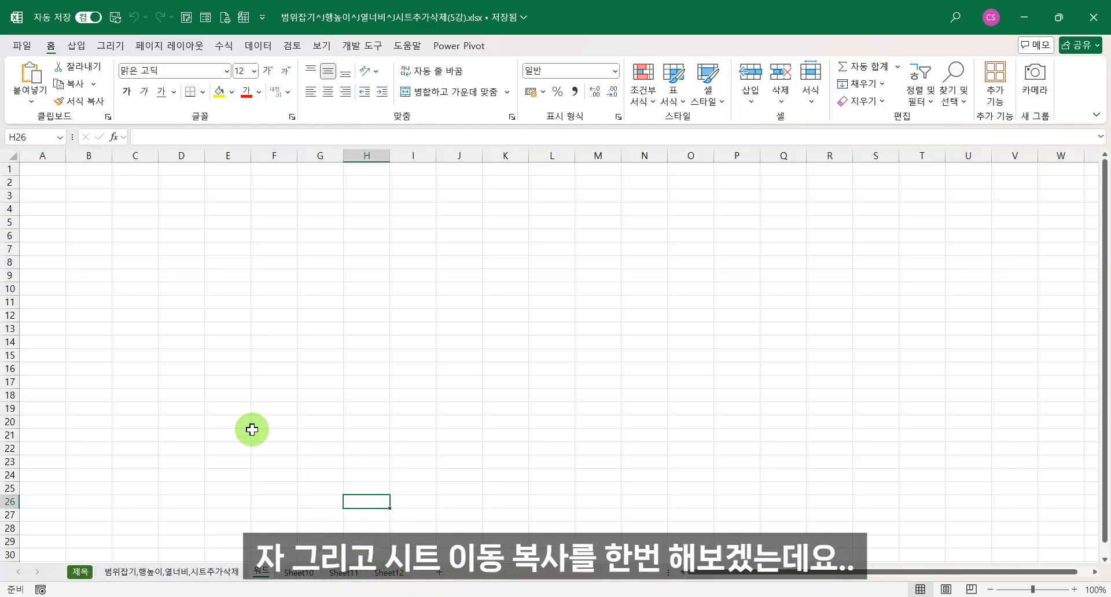
{"action": "left_click_drag", "start_coordinate": [48, 163], "coordinate": [496, 405]}
{"action": "type", "text": "연습"}
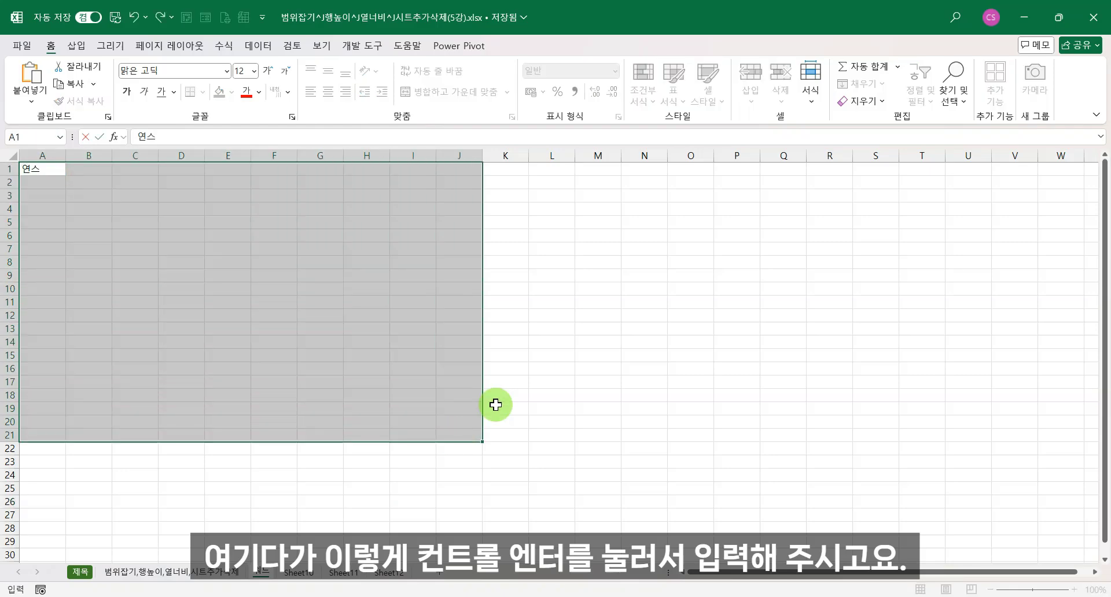
{"action": "key", "text": "ctrl+Return"}
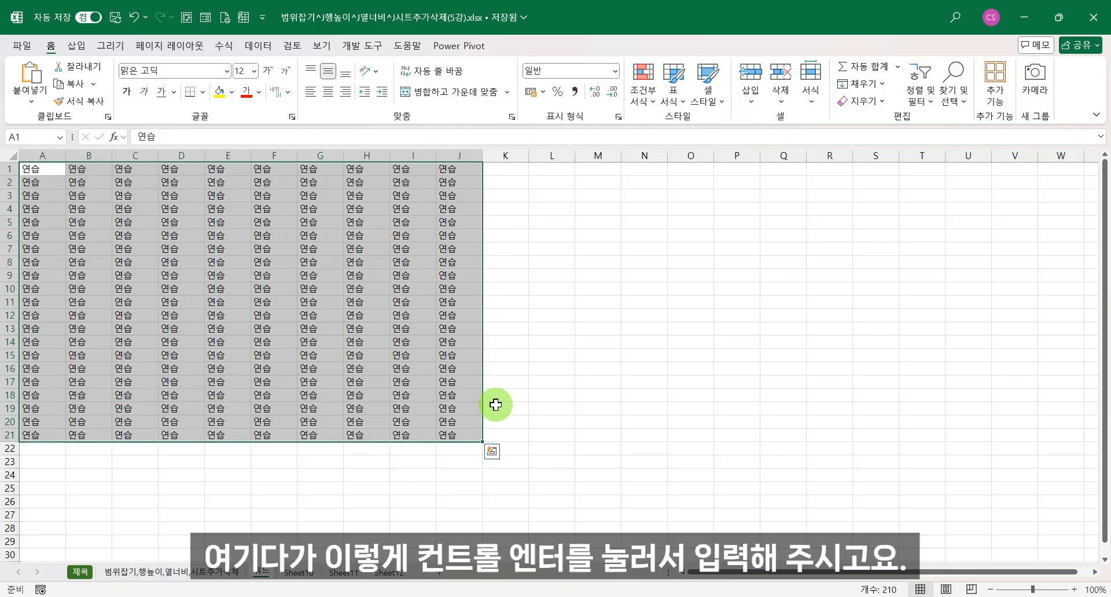
{"action": "left_click", "coordinate": [292, 396]}
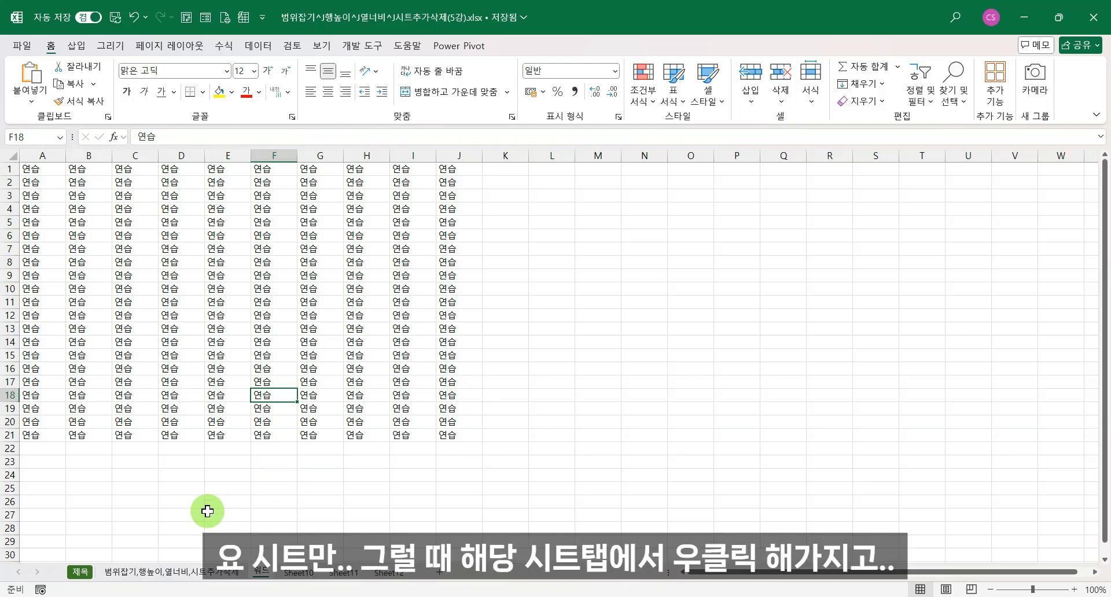
Copy the 워드 sheet into a new workbook, using the Move/Copy options with a copy being created
{"action": "right_click", "coordinate": [259, 573]}
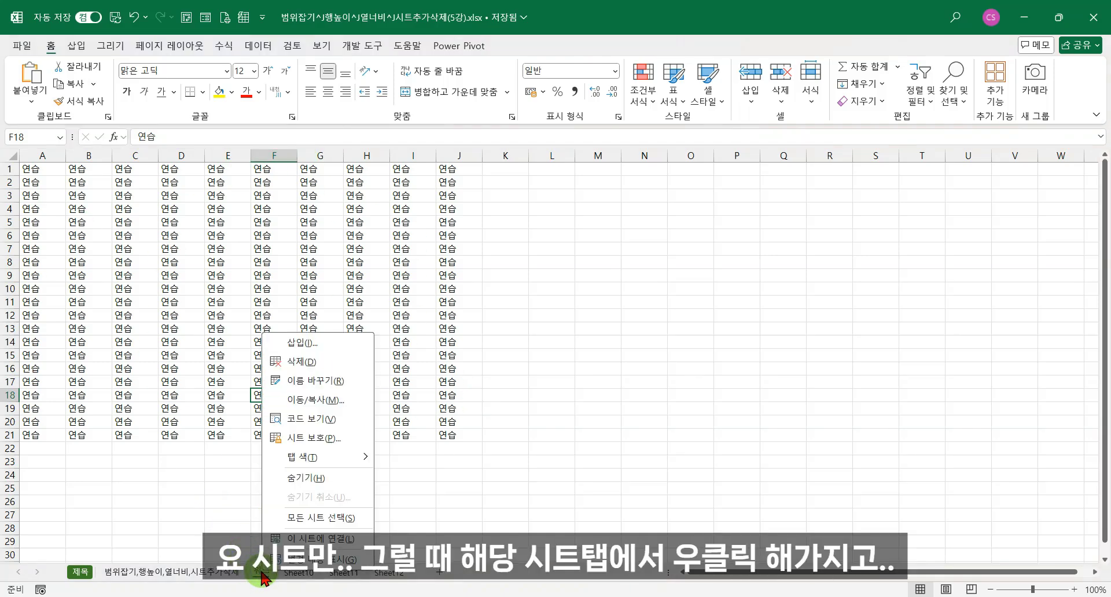
{"action": "left_click", "coordinate": [302, 403]}
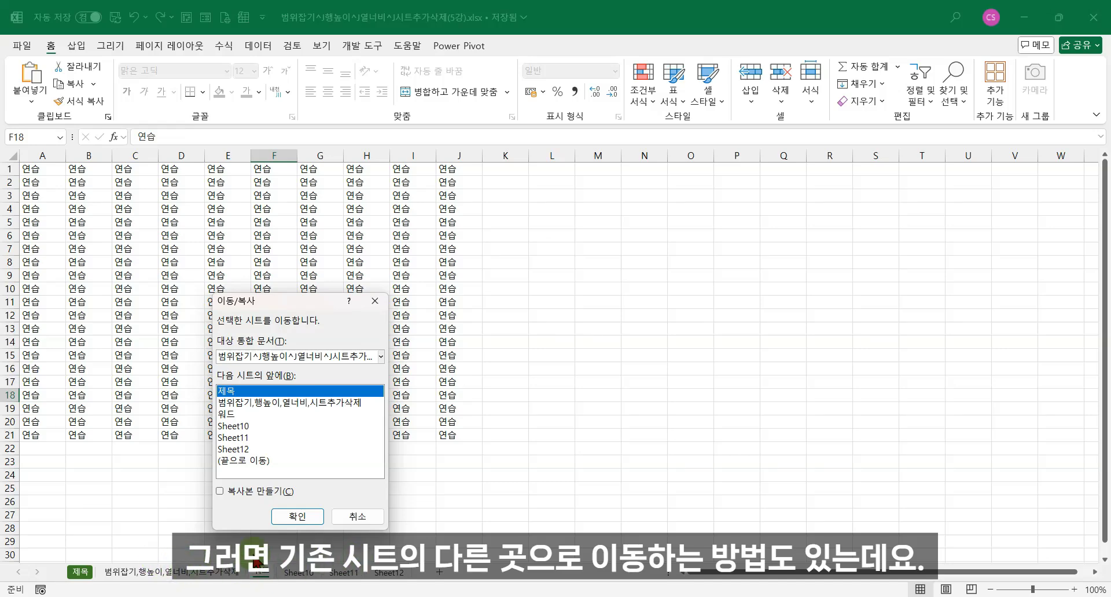
{"action": "left_click", "coordinate": [381, 356]}
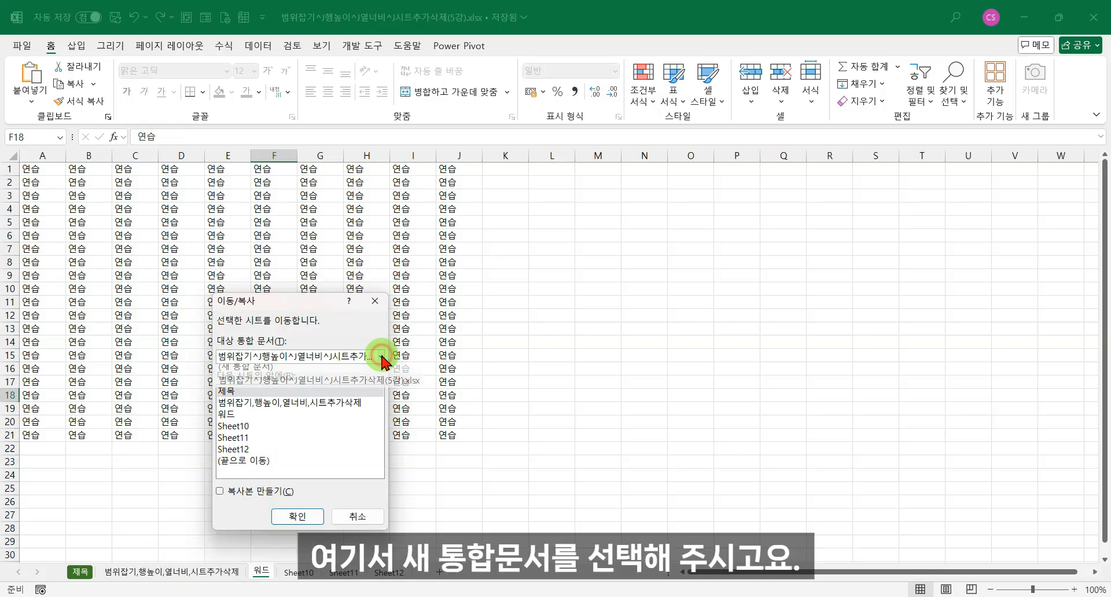
{"action": "left_click", "coordinate": [278, 366]}
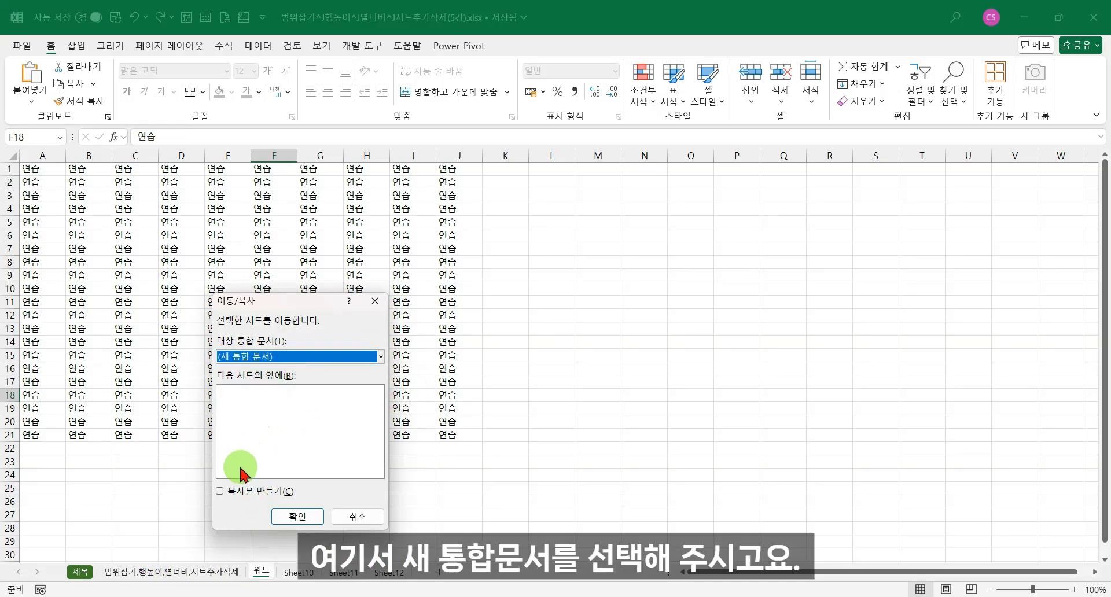
{"action": "left_click", "coordinate": [220, 491]}
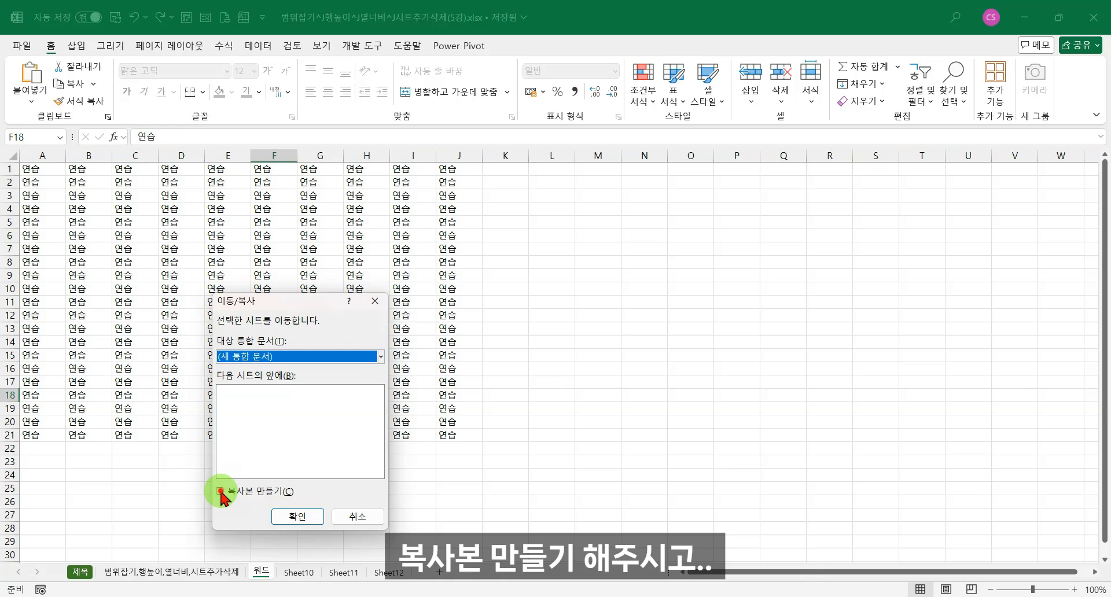
{"action": "left_click", "coordinate": [296, 516]}
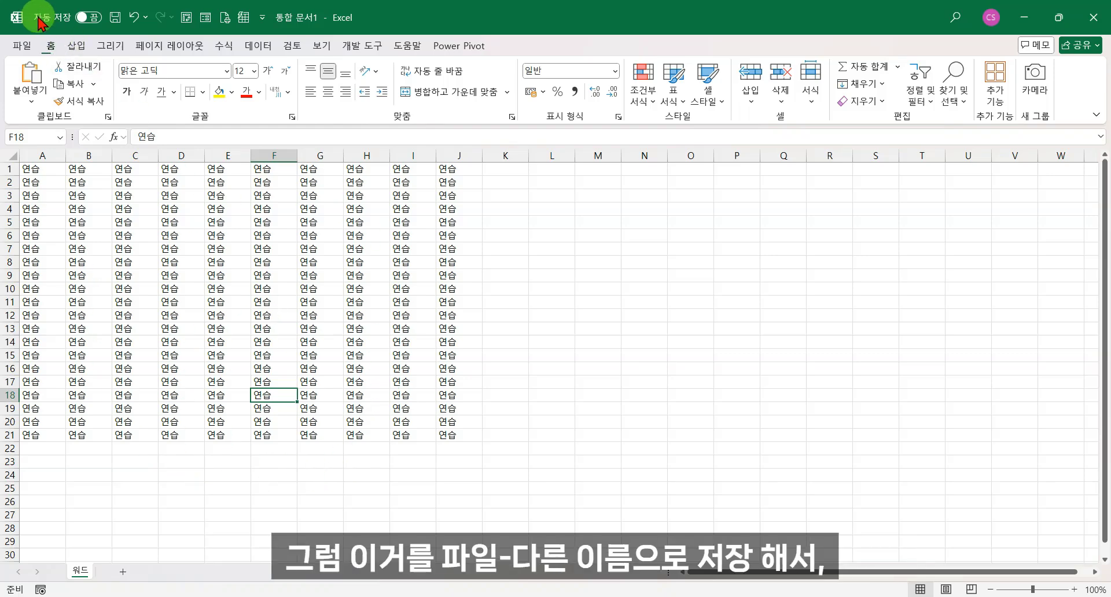
View the new workbook's save options, close that workbook without saving, and return to cell M16 of the original 워드 sheet
{"action": "left_click", "coordinate": [23, 46]}
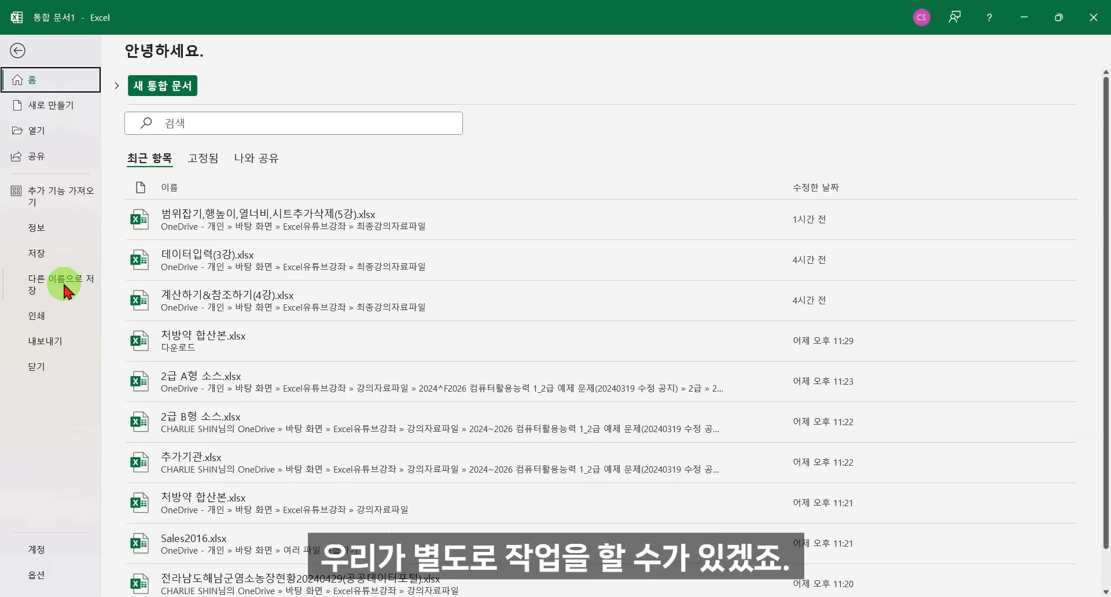
{"action": "left_click", "coordinate": [1094, 18]}
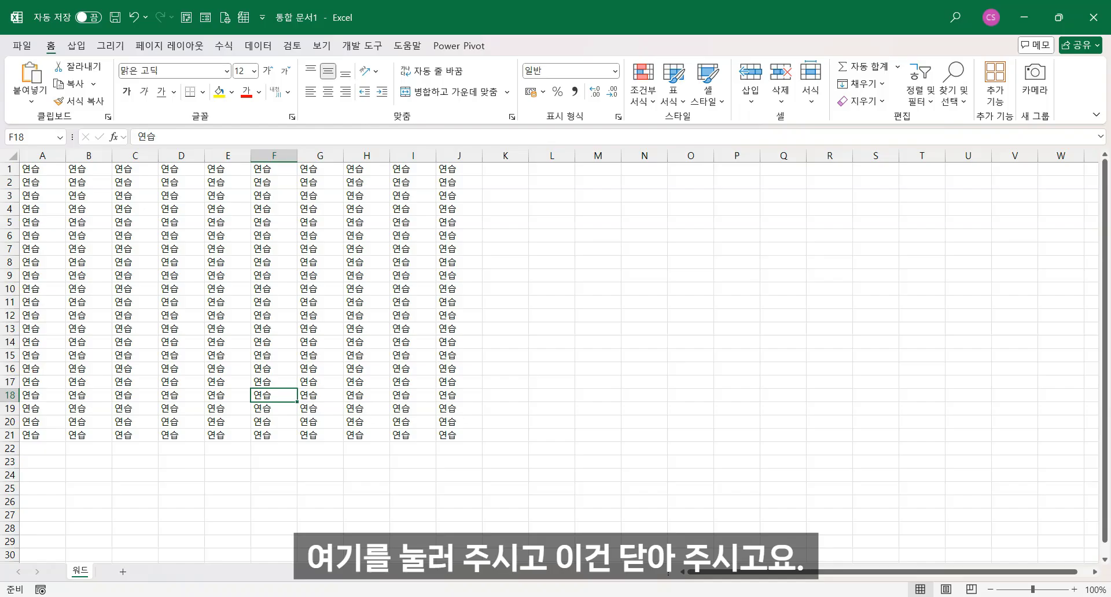
{"action": "left_click", "coordinate": [1093, 17]}
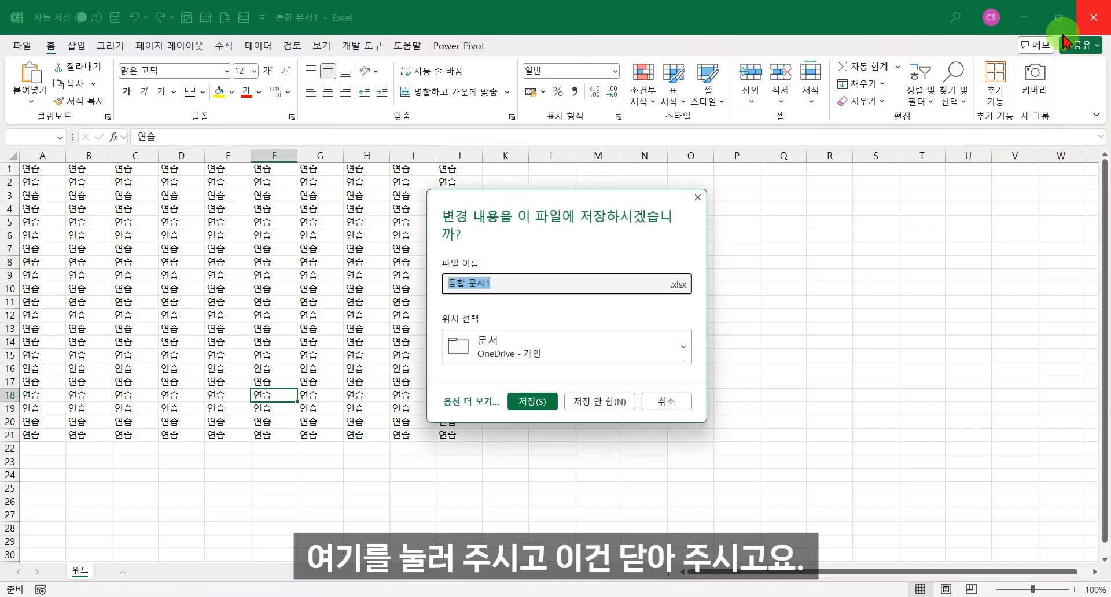
{"action": "left_click", "coordinate": [635, 401]}
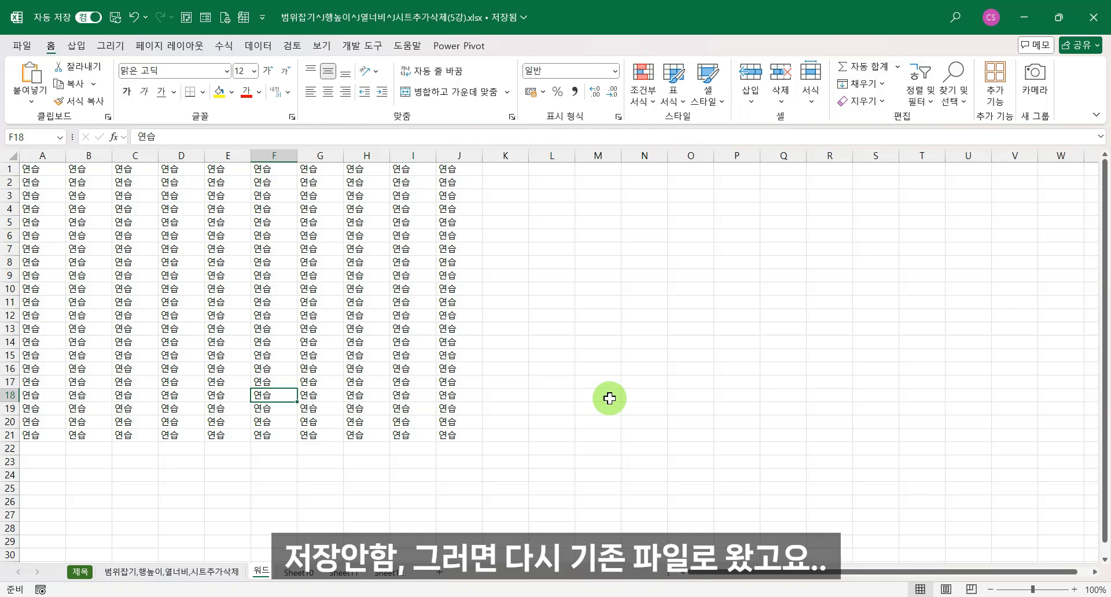
{"action": "left_click", "coordinate": [619, 366]}
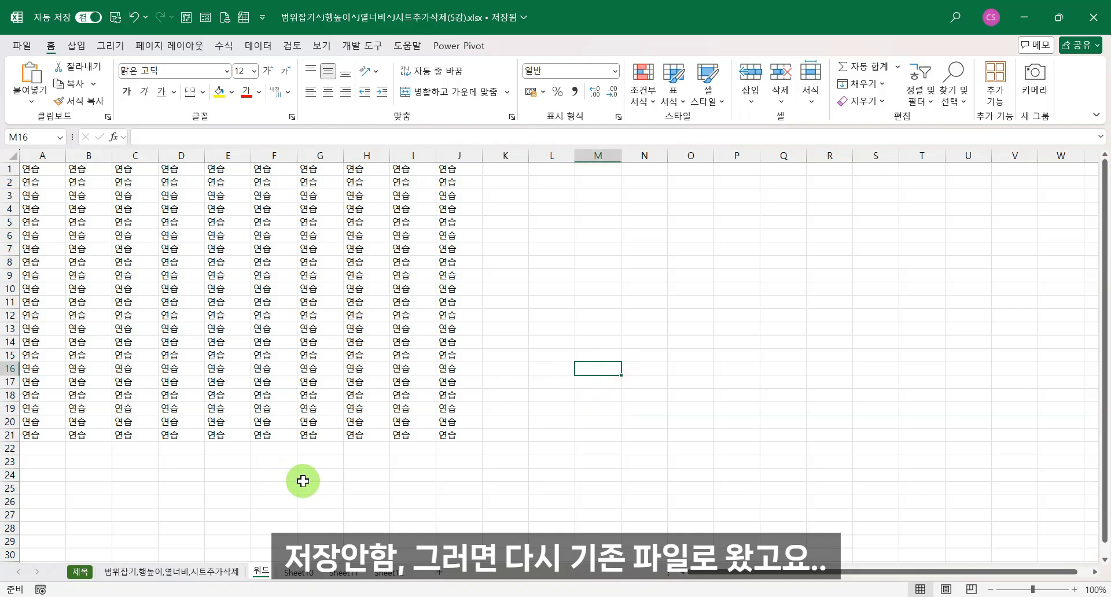